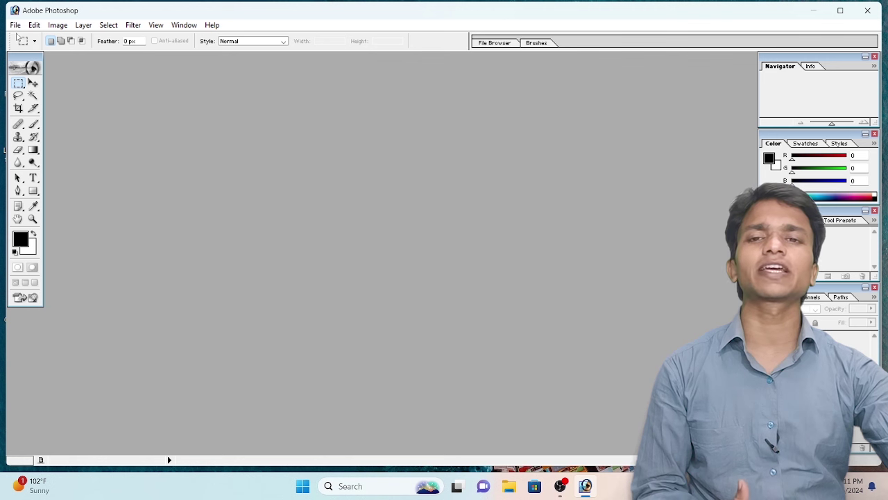
# Bring up the Open dialog and scroll to the desktop image files
pyautogui.click(20, 27)
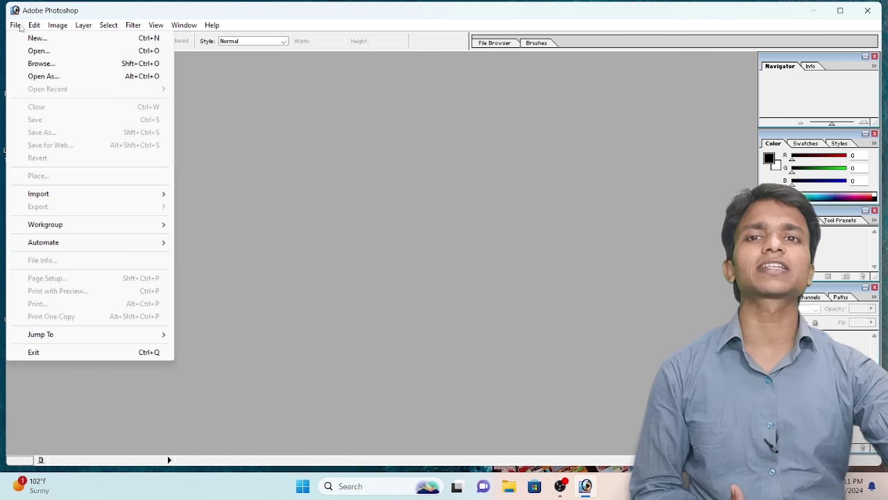
pyautogui.click(406, 158)
pyautogui.doubleClick(406, 158)
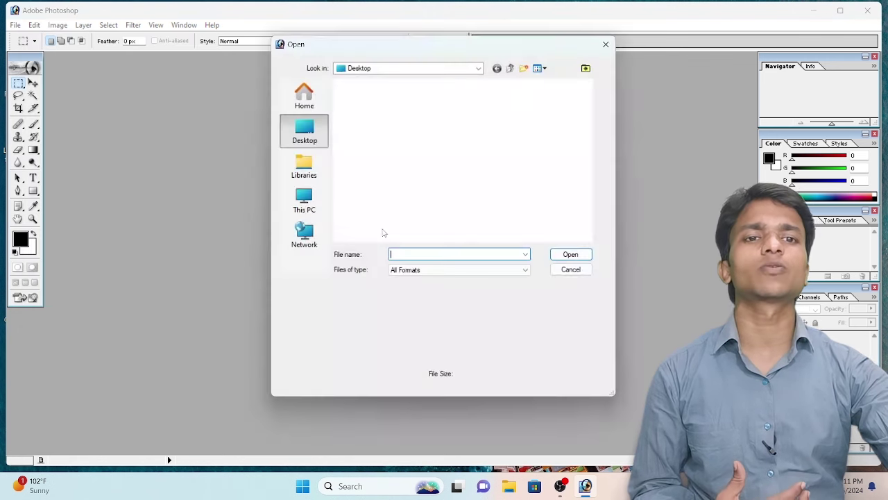
pyautogui.scroll(-5, 569, 153)
pyautogui.scroll(-1, 563, 164)
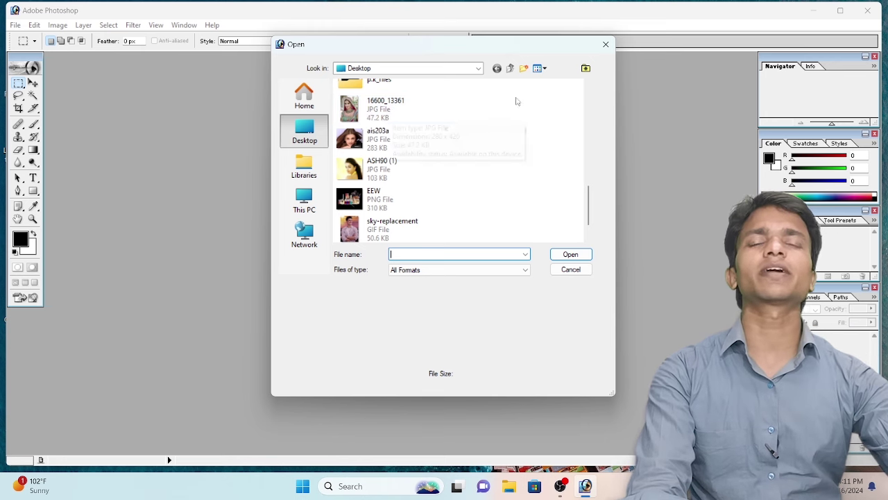
# Open 16600_13361, ais203a, ASH90 (1), EEW and the wes-hicks laptop photo together
pyautogui.moveTo(479, 139); pyautogui.dragTo(462, 178)
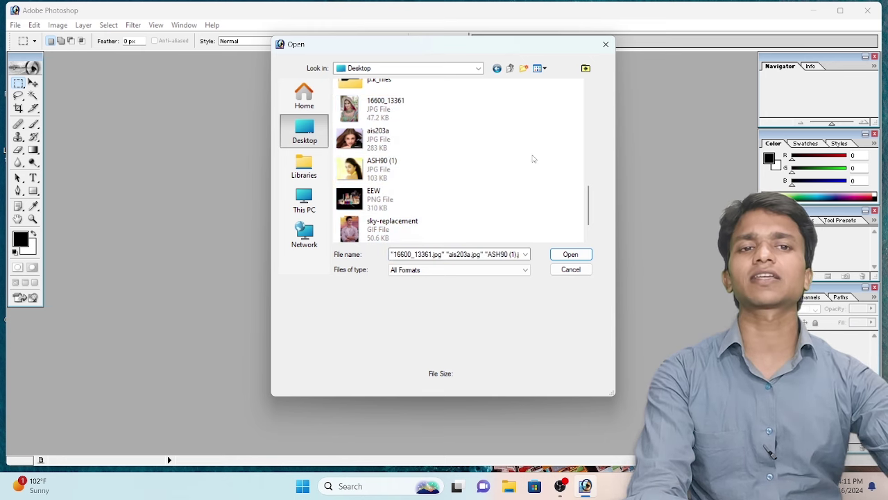
pyautogui.click(382, 107)
pyautogui.keyDown('ctrl'); pyautogui.click(378, 139); pyautogui.keyUp('ctrl')
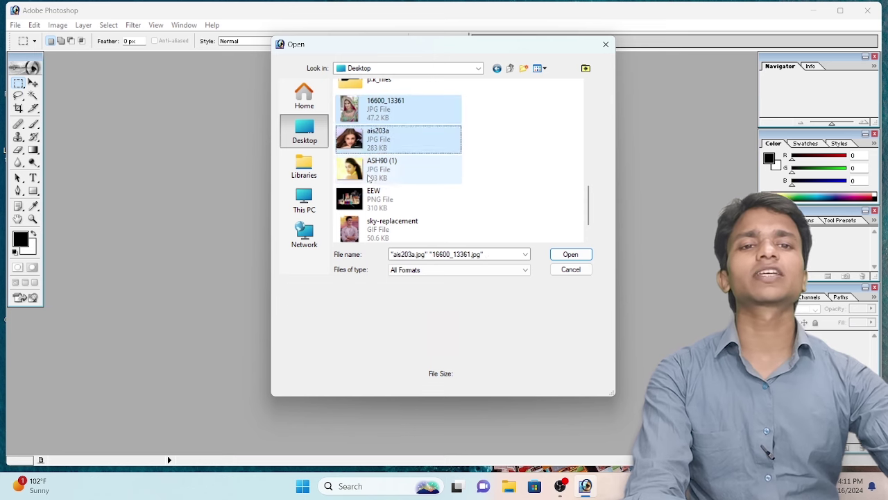
pyautogui.keyDown('ctrl'); pyautogui.click(382, 170); pyautogui.keyUp('ctrl')
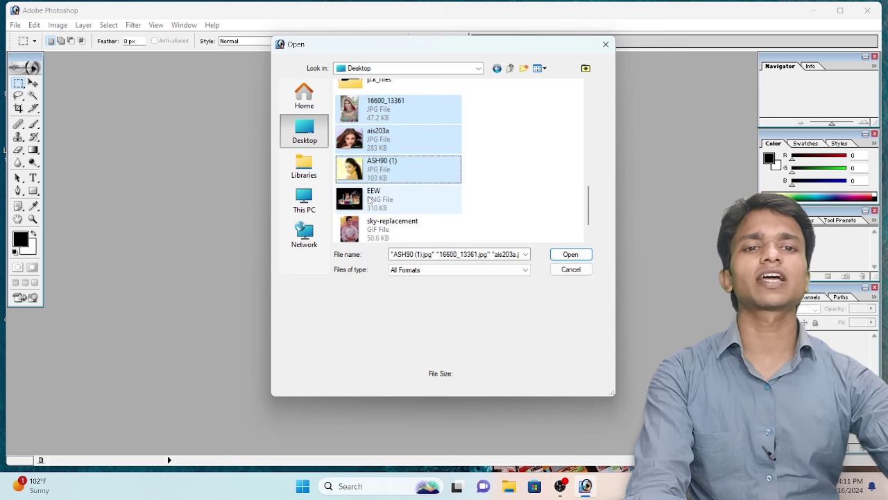
pyautogui.keyDown('ctrl'); pyautogui.click(370, 199); pyautogui.keyUp('ctrl')
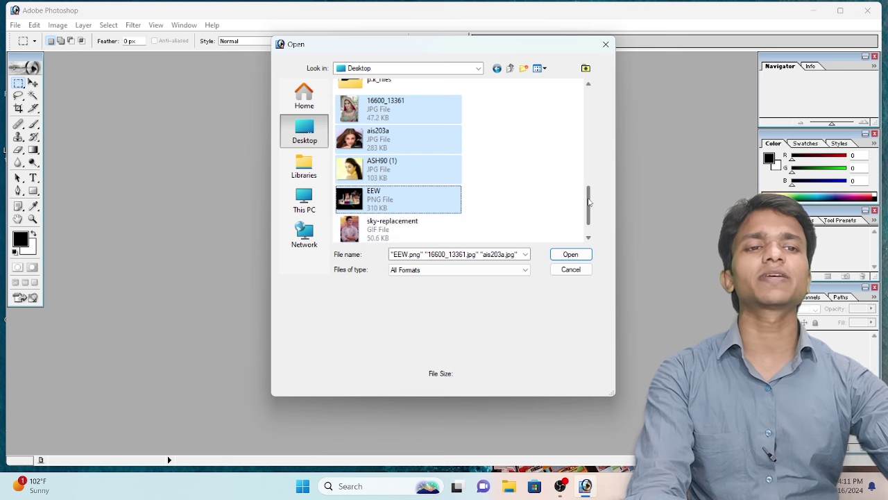
pyautogui.scroll(-1, 589, 202)
pyautogui.keyDown('ctrl'); pyautogui.click(448, 223); pyautogui.keyUp('ctrl')
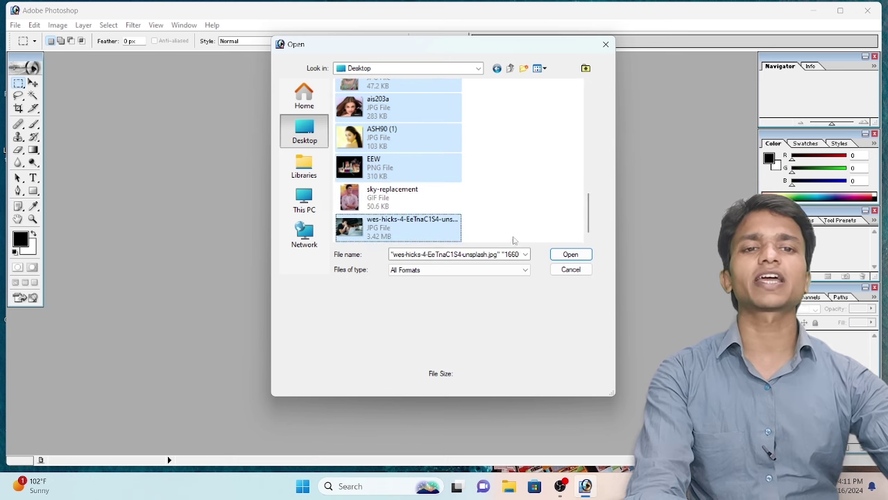
pyautogui.click(561, 256)
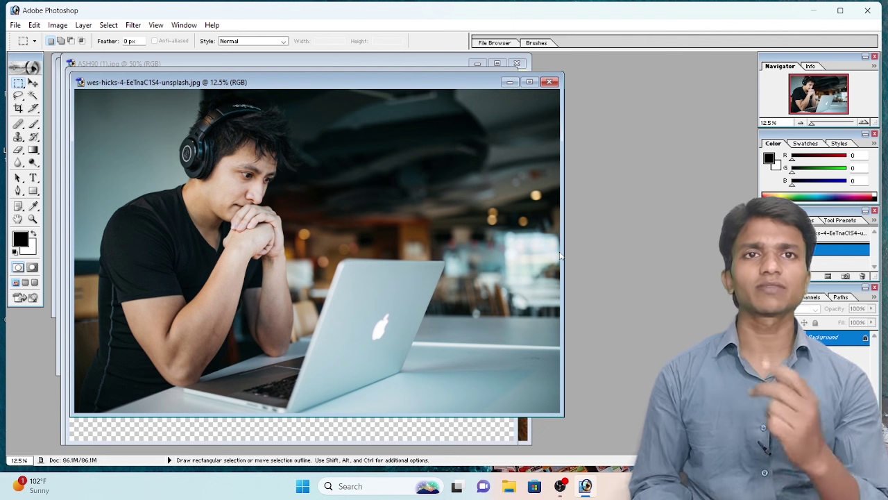
# Create a 1280 × 720 pixel document at 72 pixels/inch, with both units in pixels
pyautogui.press('v')
pyautogui.hotkey('ctrl', 'n')
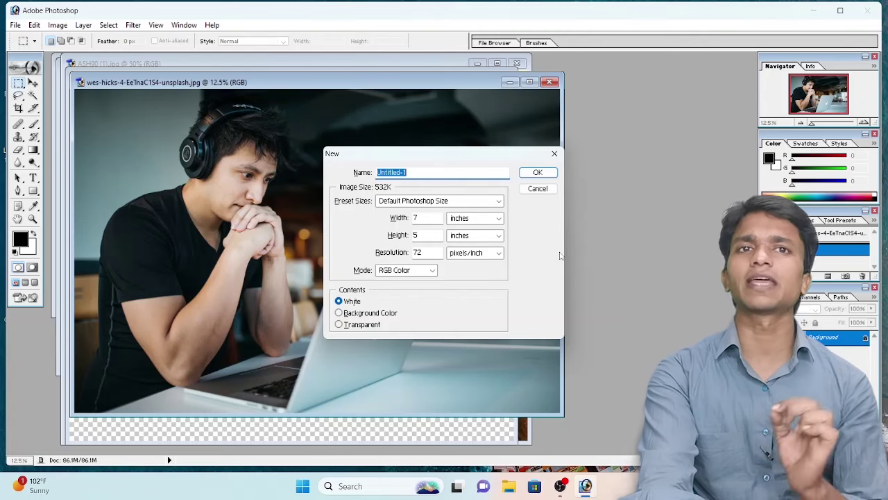
pyautogui.click(477, 220)
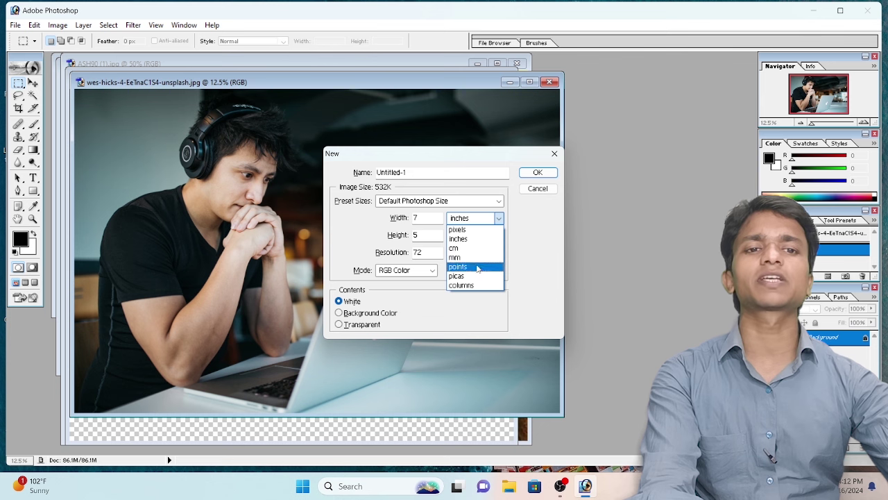
pyautogui.click(471, 230)
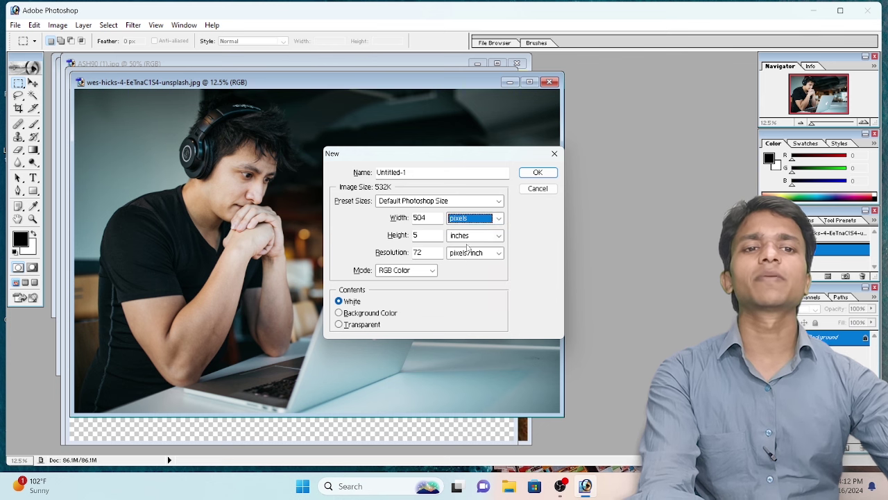
pyautogui.click(474, 236)
pyautogui.click(471, 241)
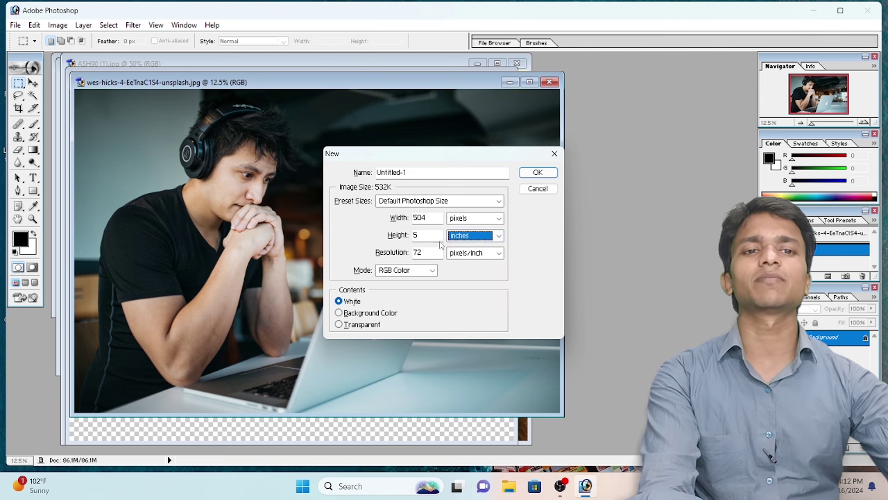
pyautogui.click(493, 237)
pyautogui.click(486, 246)
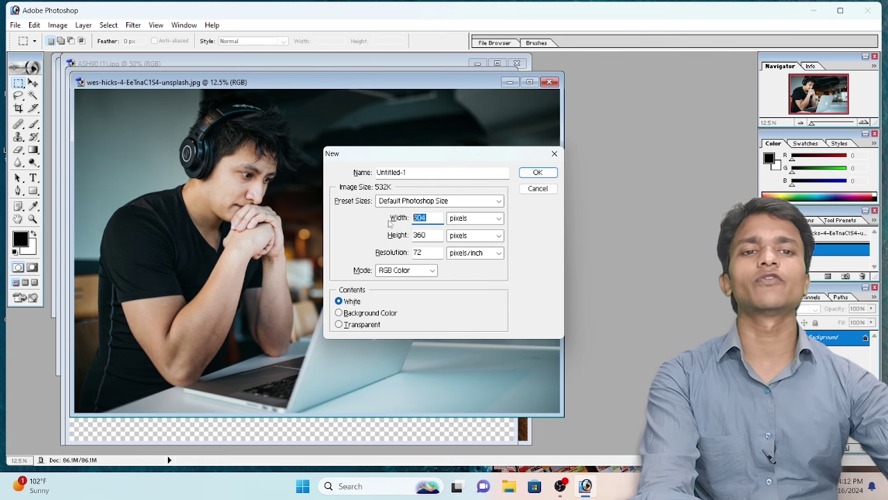
pyautogui.write('1280')
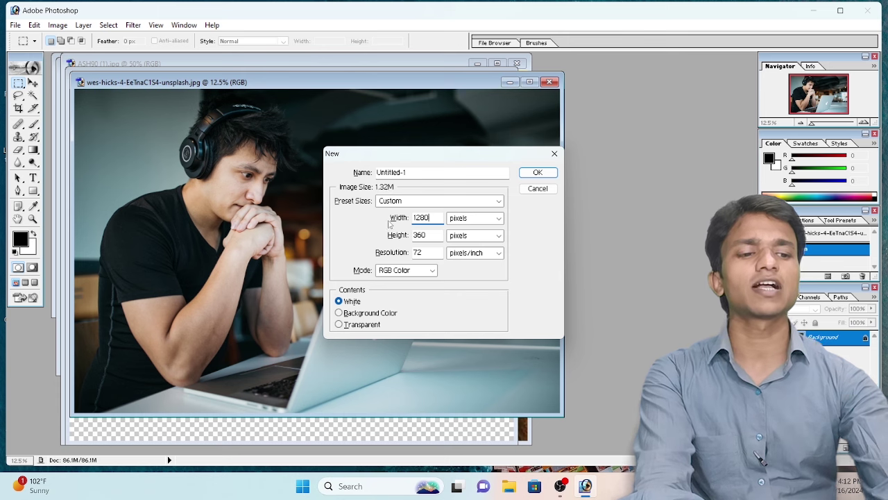
pyautogui.press('Tab')
pyautogui.write('720')
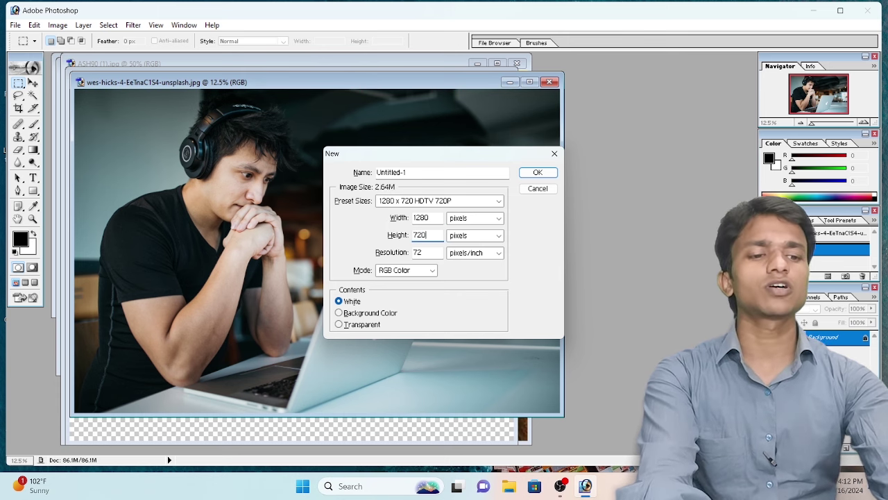
pyautogui.press('Return')
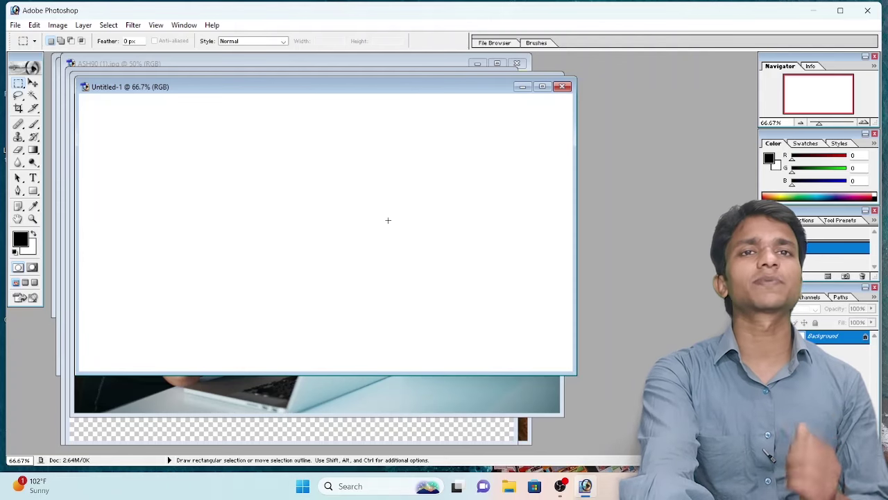
# Draw a large black circle from the canvas's top-left with the Ellipse Tool
pyautogui.moveTo(578, 376); pyautogui.dragTo(665, 424)
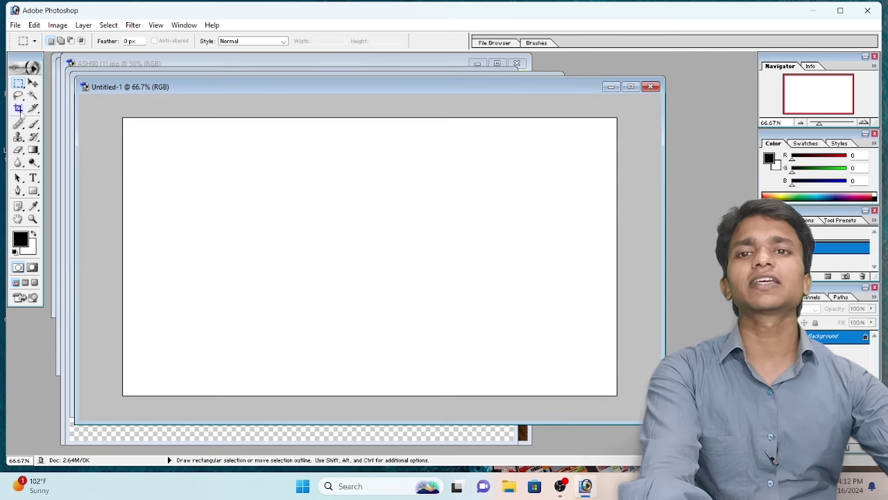
pyautogui.click(32, 192)
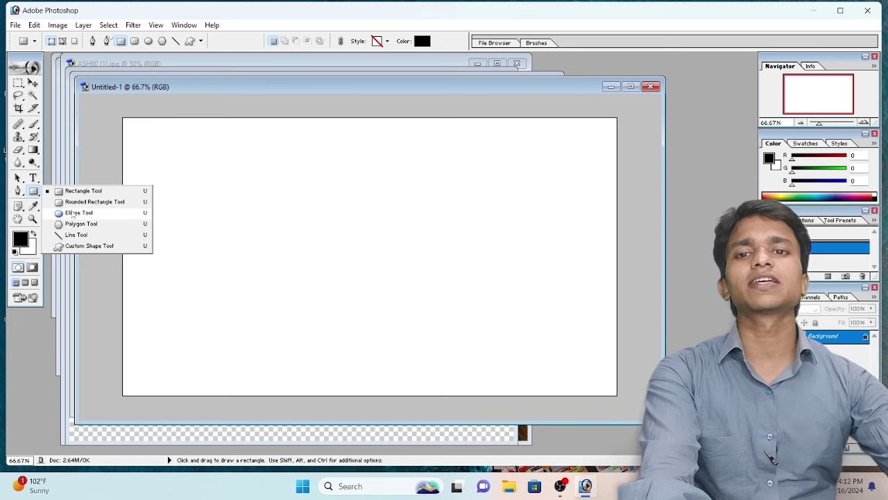
pyautogui.click(72, 213)
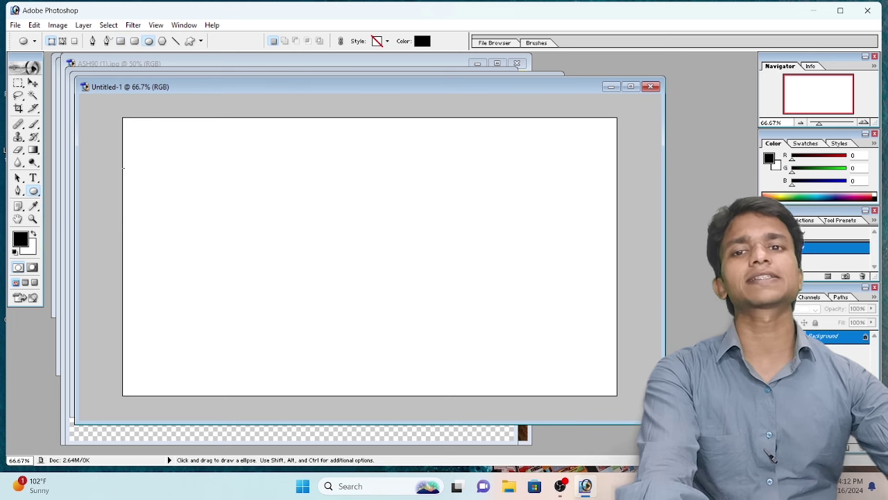
pyautogui.moveTo(88, 117); pyautogui.dragTo(424, 440)
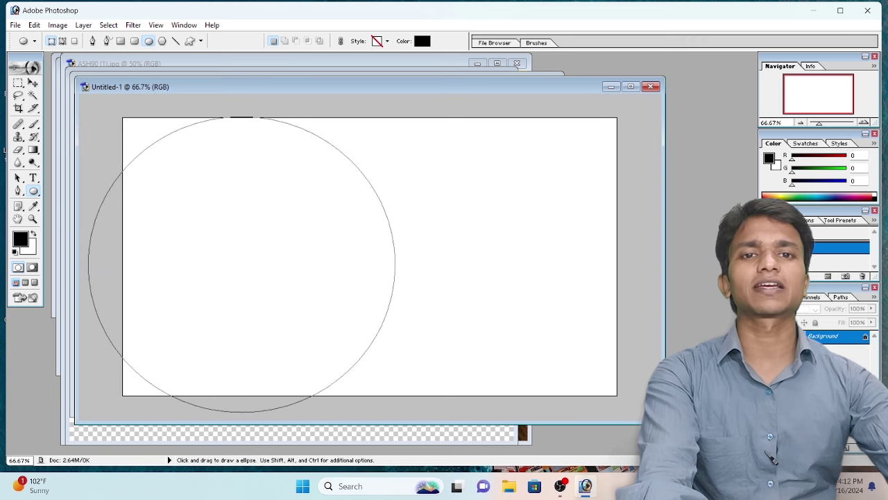
# Shift the circle left so it runs off the canvas edges, then nudge it slightly
pyautogui.press('a')
pyautogui.moveTo(319, 352)
pyautogui.mouseDown()
pyautogui.moveTo(248, 327)
pyautogui.moveTo(224, 304)
pyautogui.moveTo(198, 308)
pyautogui.mouseUp()
pyautogui.press('a')
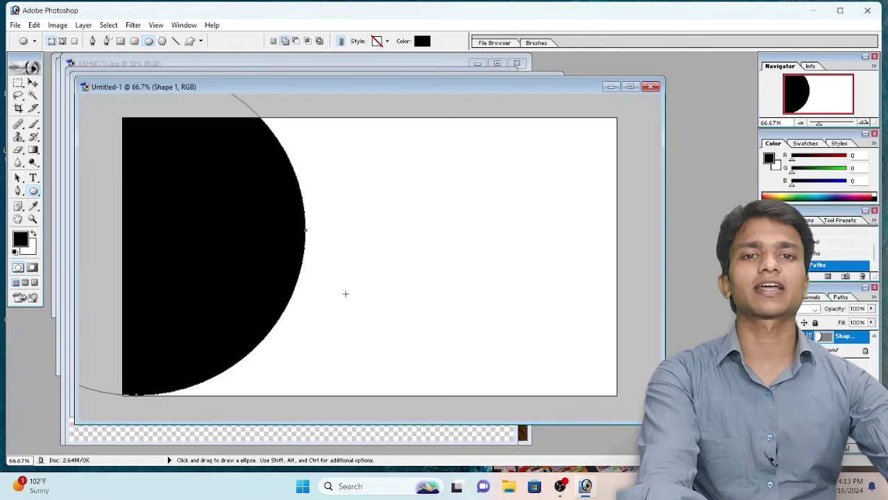
pyautogui.press('a')
pyautogui.moveTo(205, 209); pyautogui.dragTo(208, 217)
pyautogui.press('u')
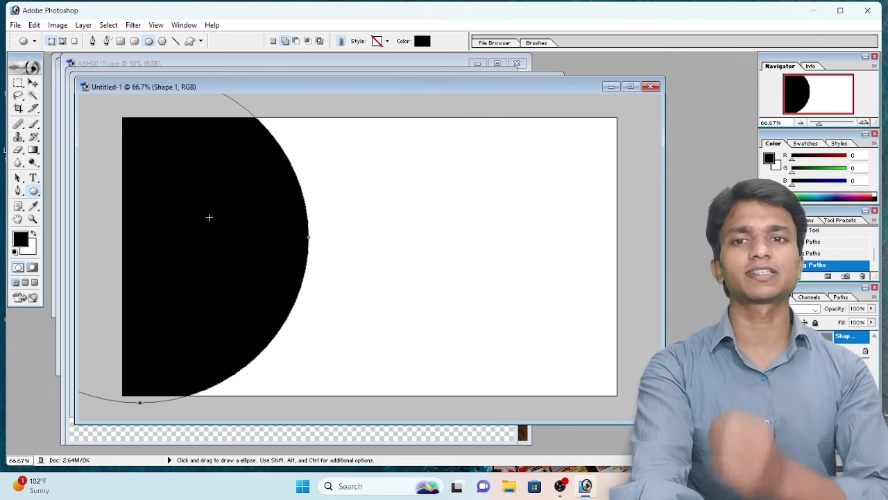
# Copy the laptop photo into the banner as Layer 1 with the Move tool
pyautogui.moveTo(365, 91); pyautogui.dragTo(528, 140)
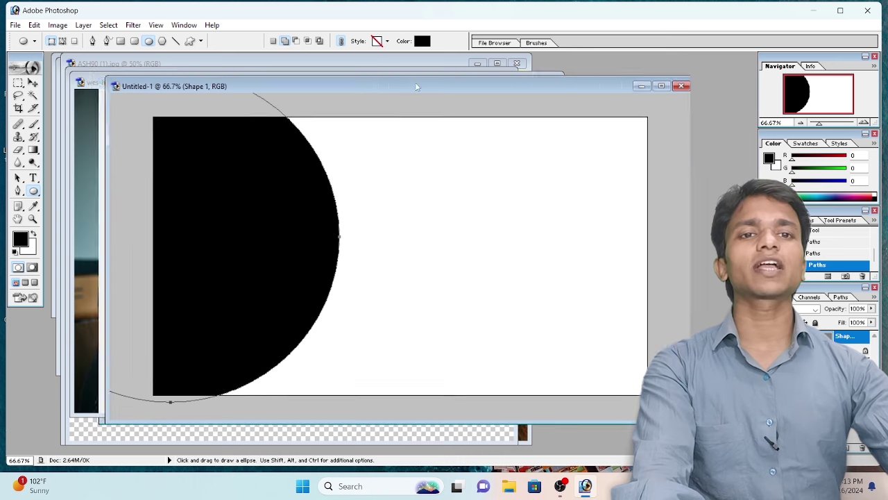
pyautogui.click(189, 198)
pyautogui.click(32, 82)
pyautogui.moveTo(427, 219)
pyautogui.mouseDown()
pyautogui.moveTo(553, 170)
pyautogui.moveTo(432, 61)
pyautogui.mouseUp()
pyautogui.click(451, 120)
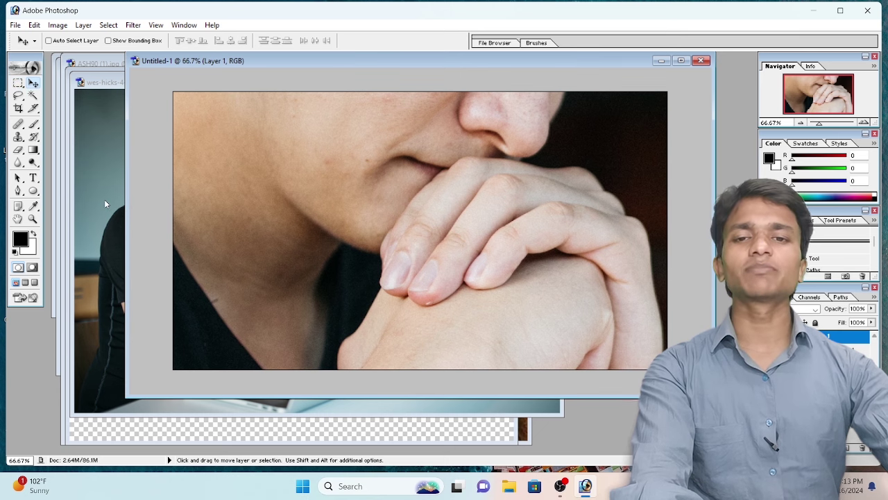
pyautogui.moveTo(489, 204)
pyautogui.mouseDown()
pyautogui.moveTo(388, 290)
pyautogui.moveTo(250, 138)
pyautogui.mouseUp()
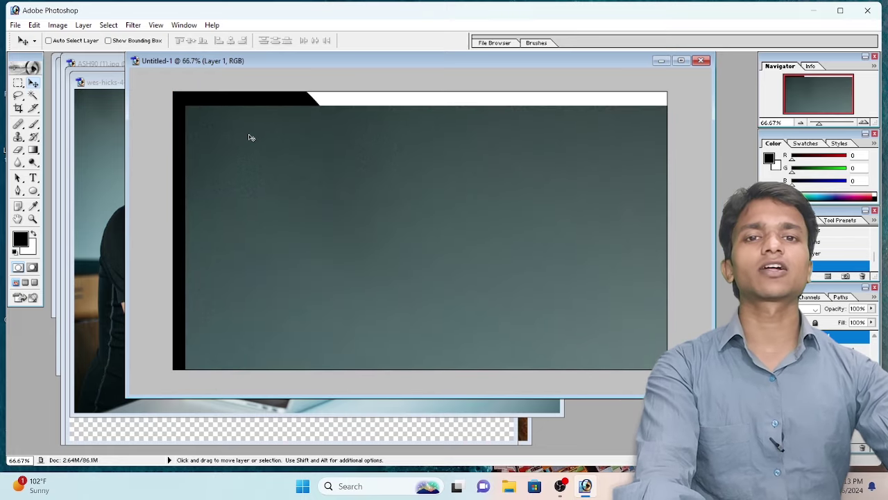
# Scale the laptop photo down with Free Transform
pyautogui.hotkey('ctrl', 't')
pyautogui.moveTo(185, 107); pyautogui.dragTo(570, 364)
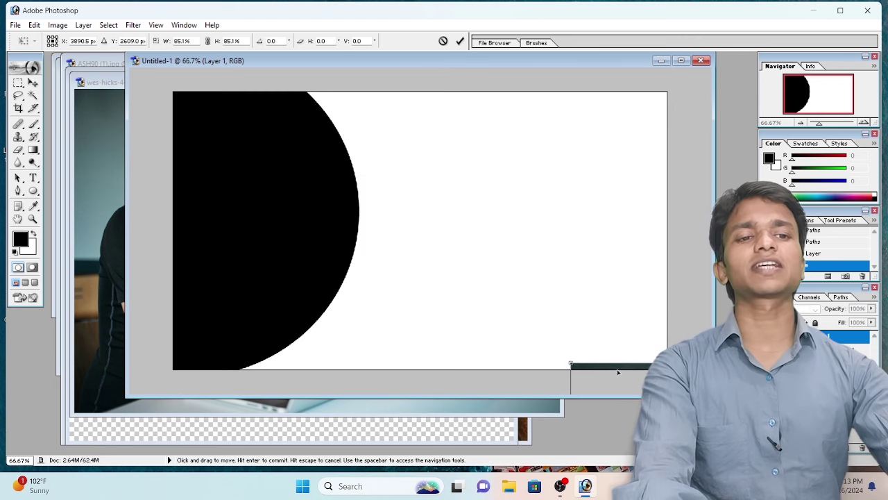
pyautogui.moveTo(569, 362)
pyautogui.mouseDown()
pyautogui.moveTo(193, 104)
pyautogui.moveTo(305, 159)
pyautogui.mouseUp()
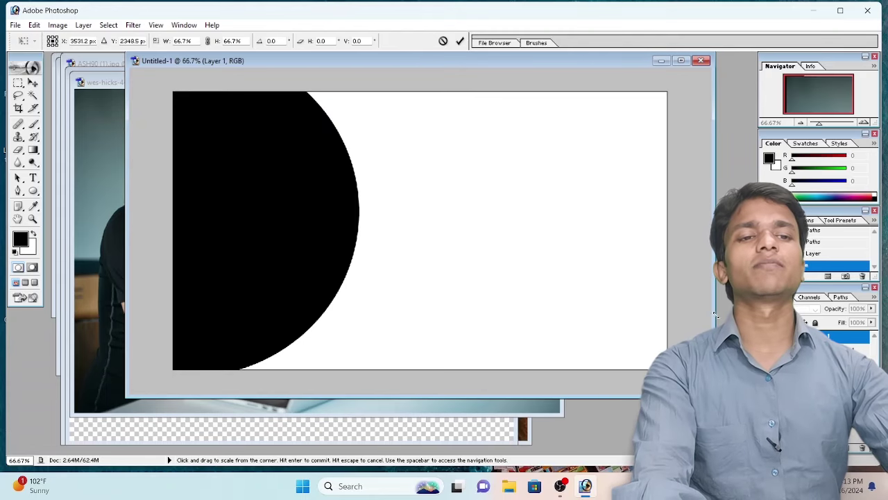
pyautogui.moveTo(519, 289)
pyautogui.mouseDown()
pyautogui.moveTo(154, 82)
pyautogui.moveTo(595, 310)
pyautogui.mouseUp()
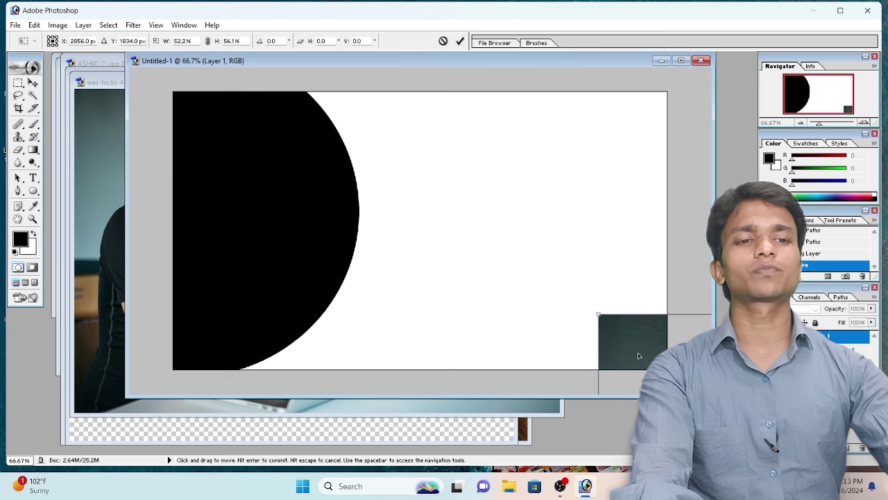
pyautogui.moveTo(595, 311)
pyautogui.mouseDown()
pyautogui.moveTo(134, 134)
pyautogui.moveTo(178, 122)
pyautogui.mouseUp()
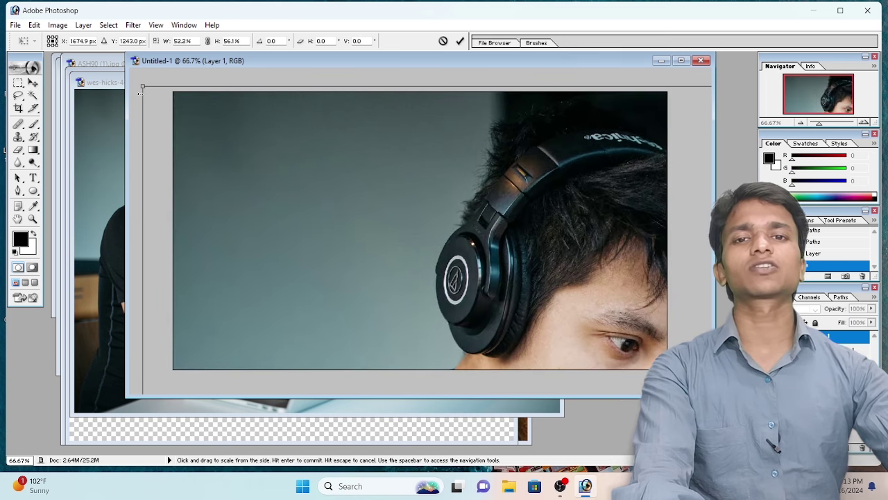
pyautogui.moveTo(143, 86)
pyautogui.mouseDown()
pyautogui.moveTo(642, 324)
pyautogui.moveTo(159, 93)
pyautogui.moveTo(204, 151)
pyautogui.mouseUp()
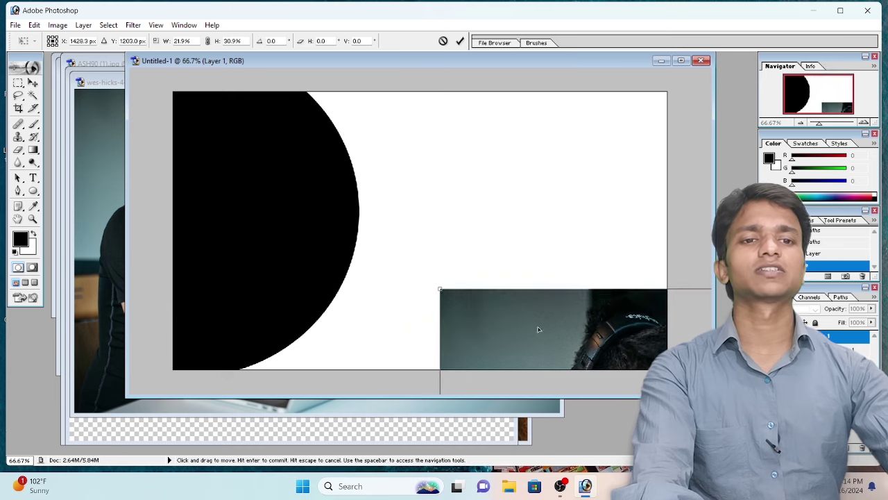
# Fit the photo over the left circle so the man's face shows, then commit
pyautogui.moveTo(299, 188); pyautogui.dragTo(223, 112)
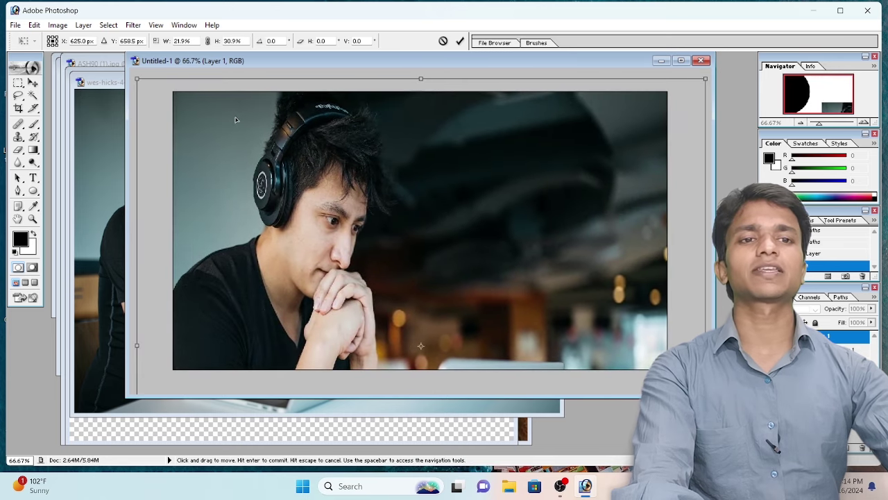
pyautogui.moveTo(137, 78); pyautogui.dragTo(426, 208)
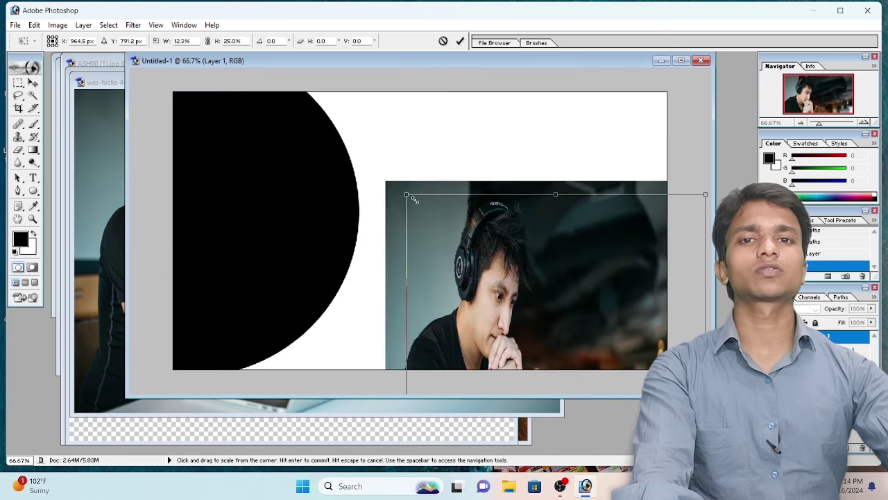
pyautogui.moveTo(555, 278)
pyautogui.mouseDown()
pyautogui.moveTo(289, 161)
pyautogui.moveTo(320, 184)
pyautogui.mouseUp()
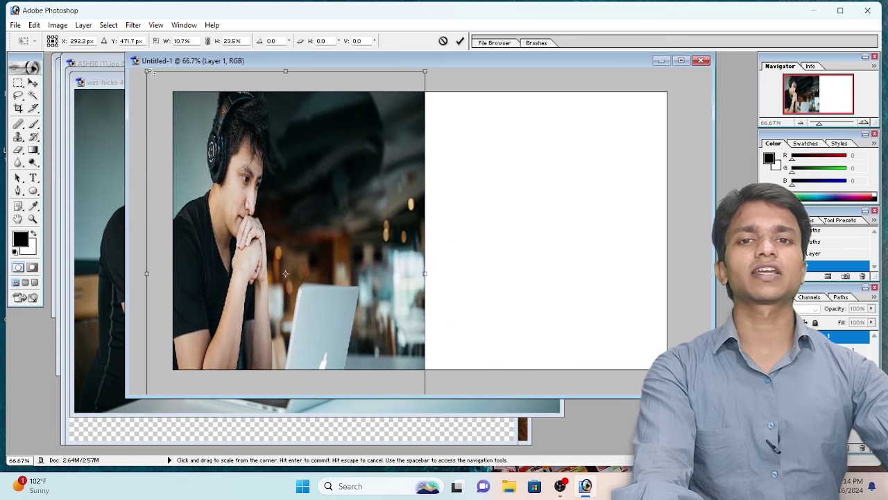
pyautogui.moveTo(147, 71); pyautogui.dragTo(129, 82)
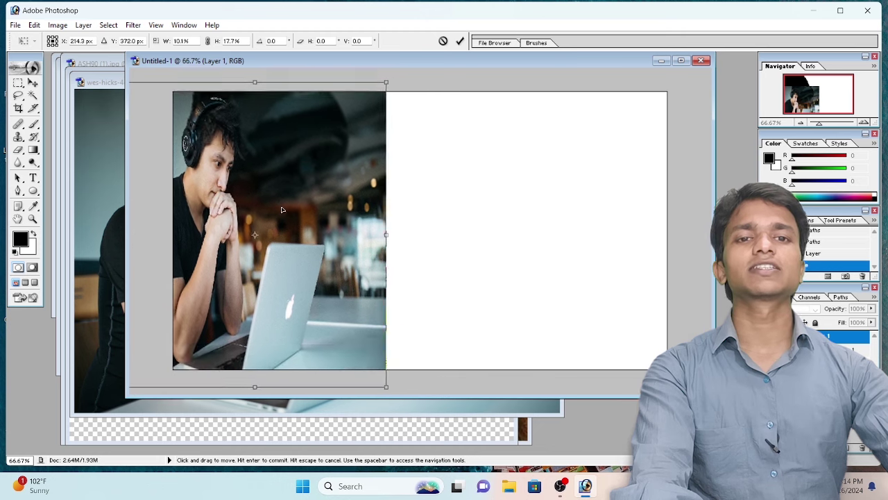
pyautogui.moveTo(282, 209); pyautogui.dragTo(281, 208)
pyautogui.press('Return')
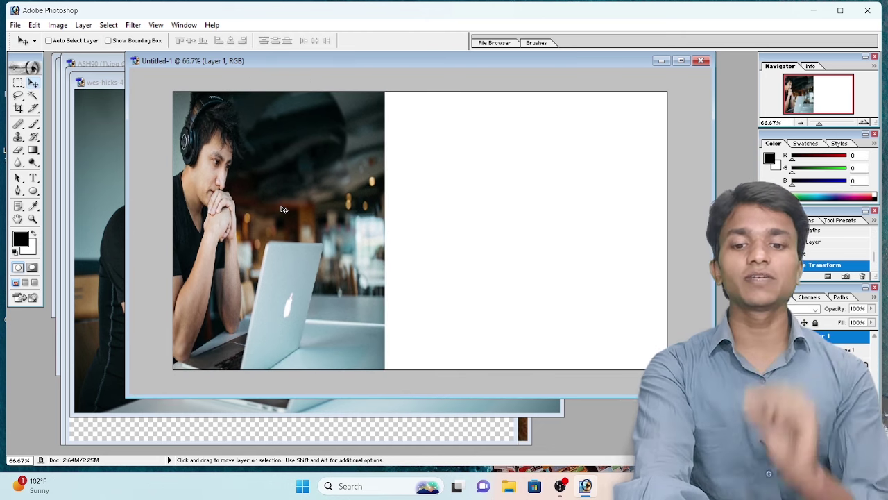
# Clip the laptop photo into the circle shape and select the circle layer
pyautogui.hotkey('ctrl', 'g')
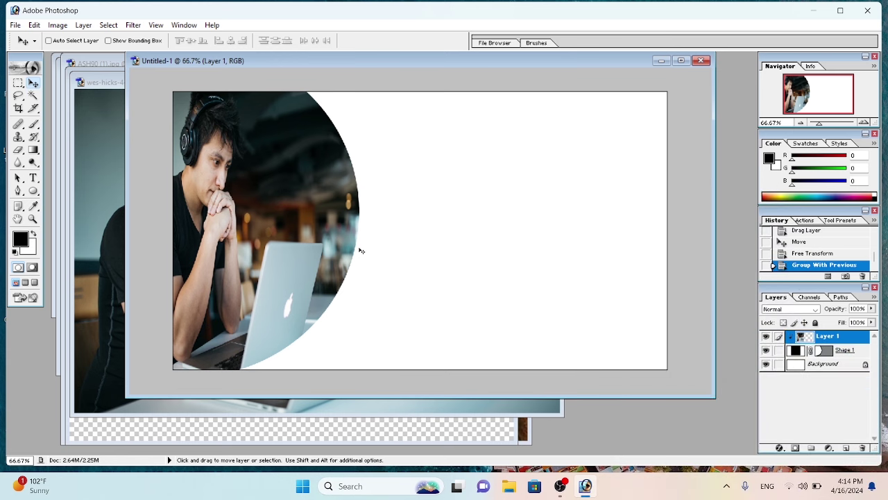
pyautogui.click(825, 354)
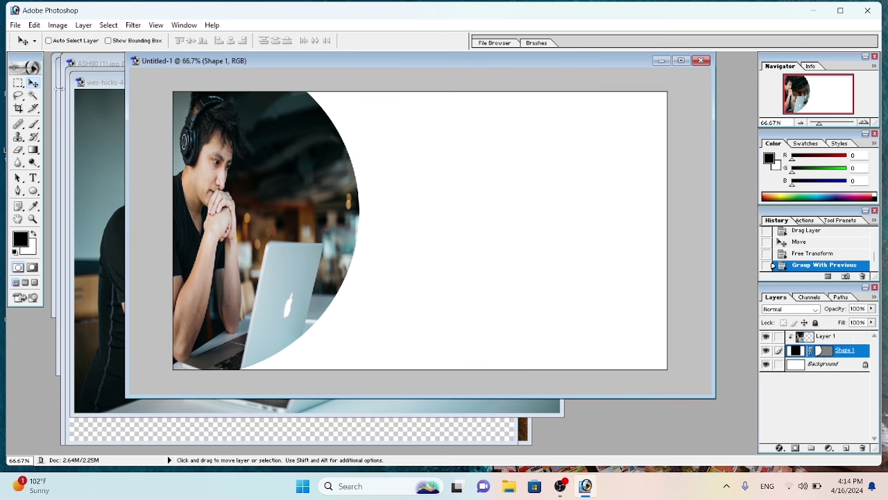
pyautogui.click(49, 41)
pyautogui.click(383, 183)
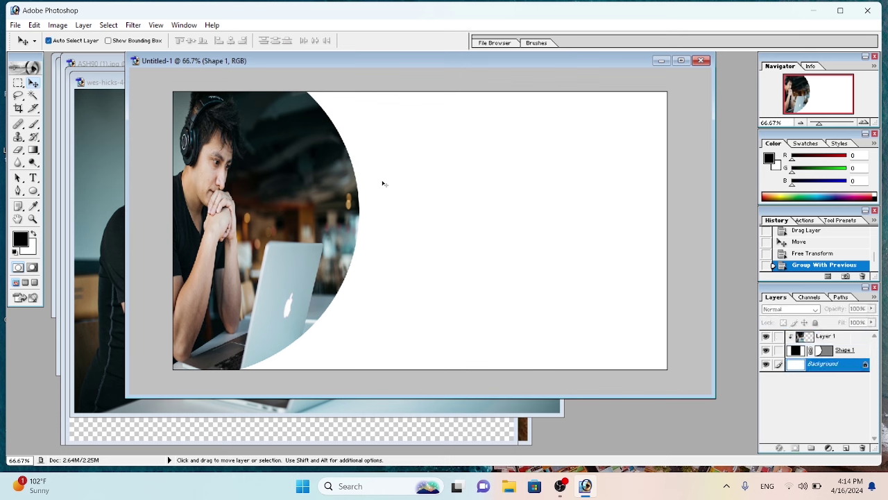
pyautogui.click(841, 354)
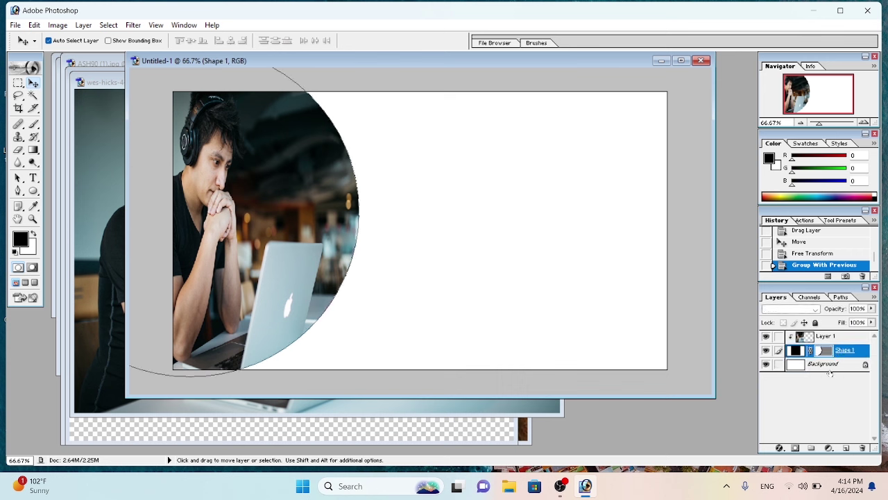
# Give the circle a red outside Stroke layer style
pyautogui.click(780, 449)
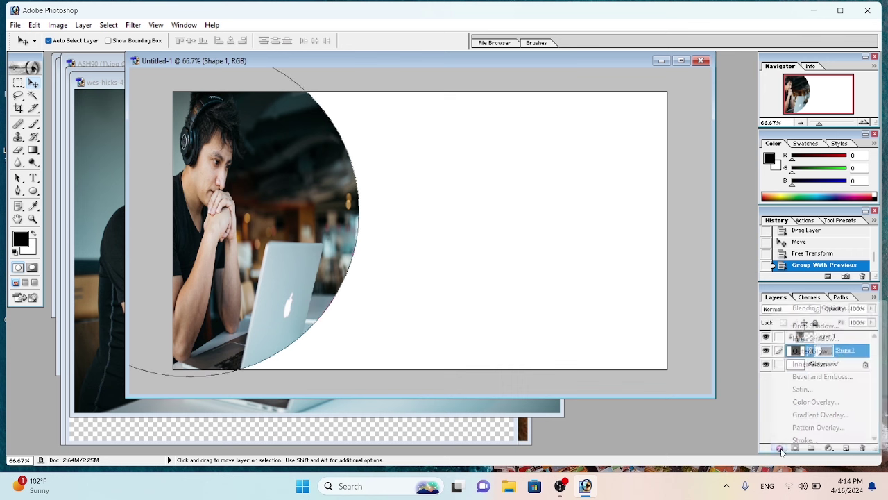
pyautogui.click(799, 440)
pyautogui.write('6')
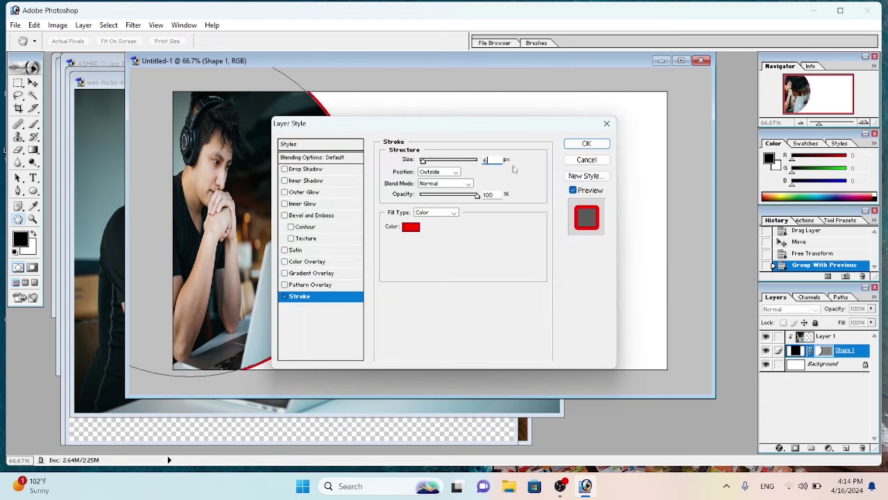
pyautogui.click(587, 143)
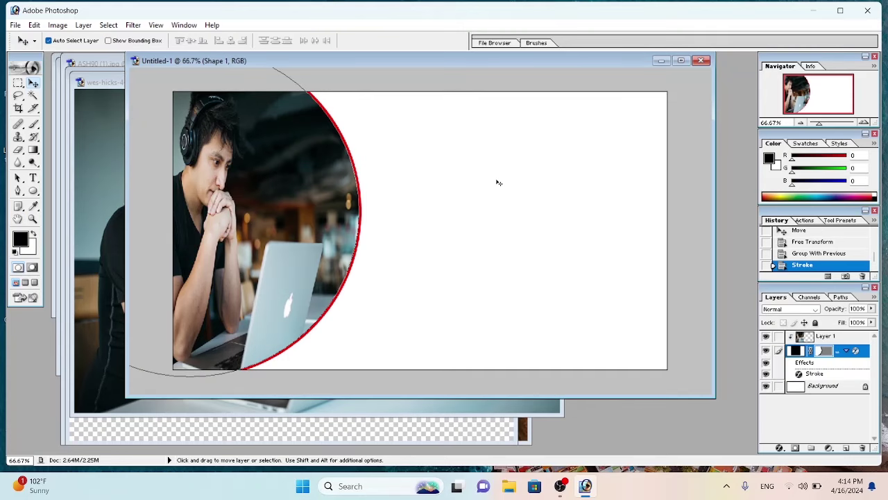
pyautogui.click(498, 182)
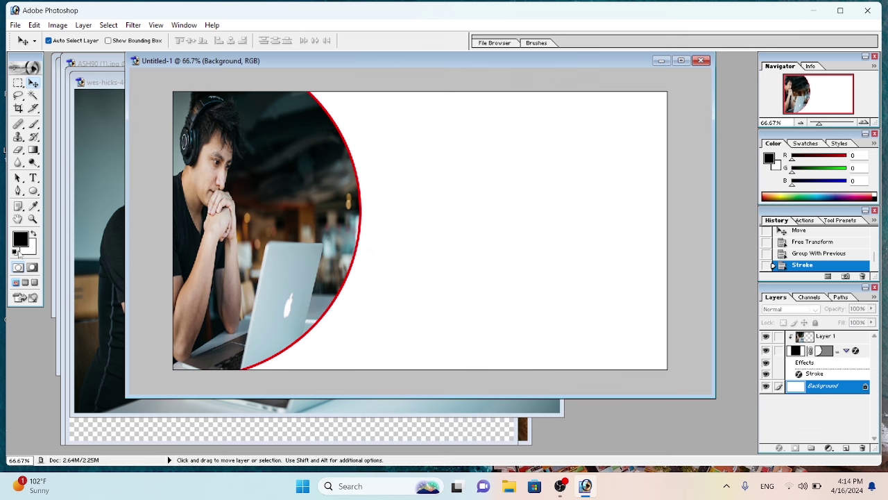
# Draw a second black circle at the bottom middle of the canvas
pyautogui.click(32, 192)
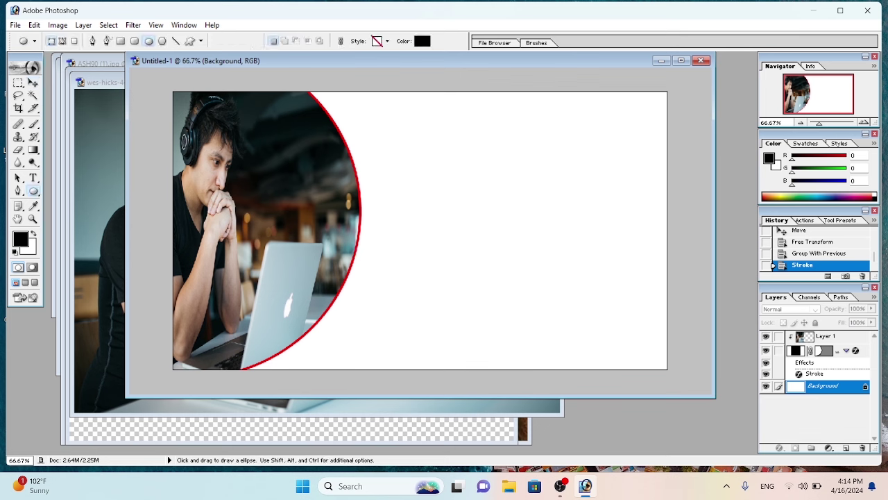
pyautogui.moveTo(369, 324); pyautogui.dragTo(452, 419)
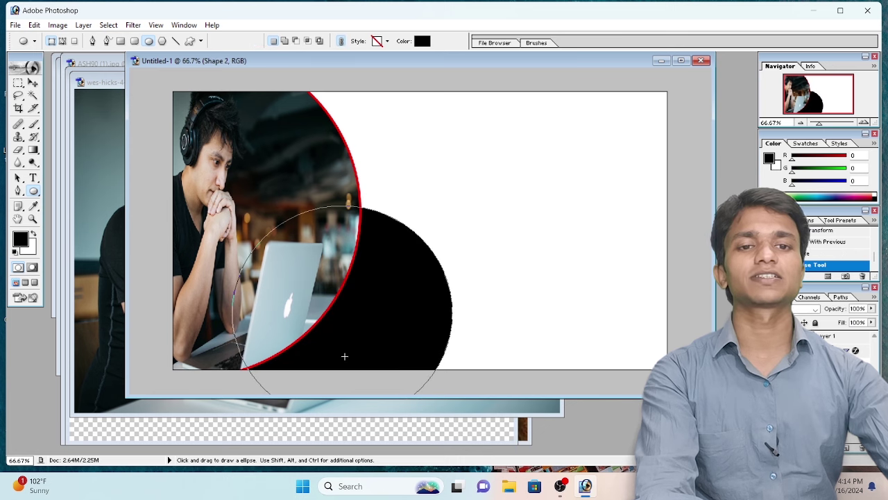
pyautogui.click(82, 241)
# Copy the ASH90 (1) portrait into the banner as Layer 2
pyautogui.click(510, 82)
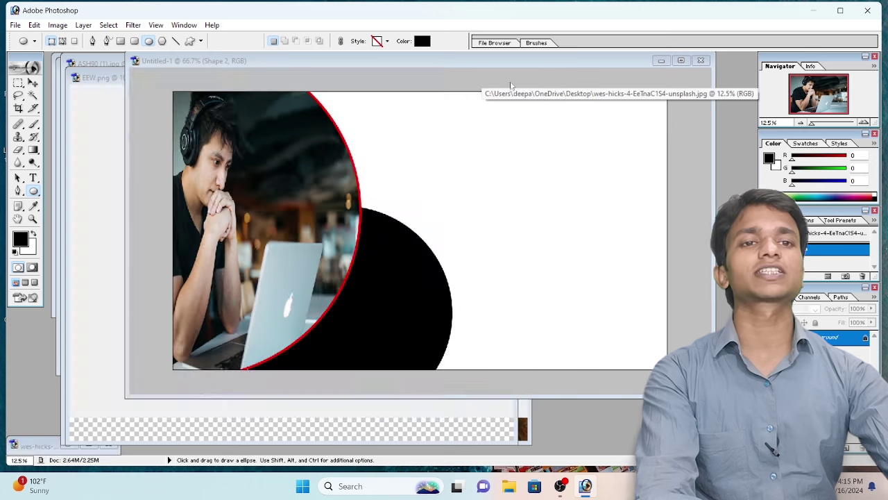
pyautogui.click(89, 174)
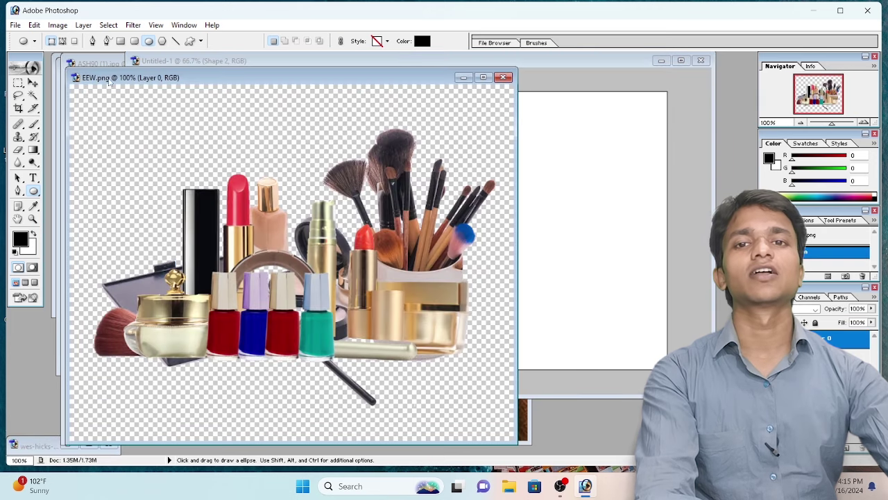
pyautogui.click(79, 147)
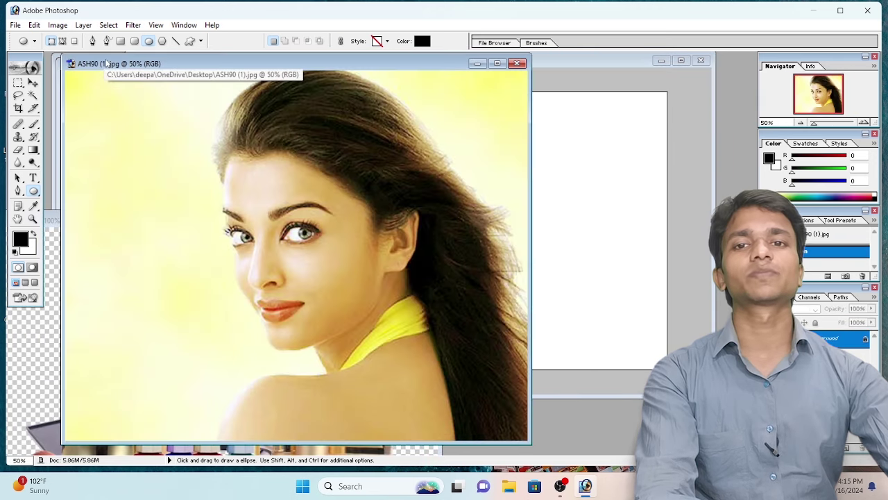
pyautogui.moveTo(106, 63); pyautogui.dragTo(6, 170)
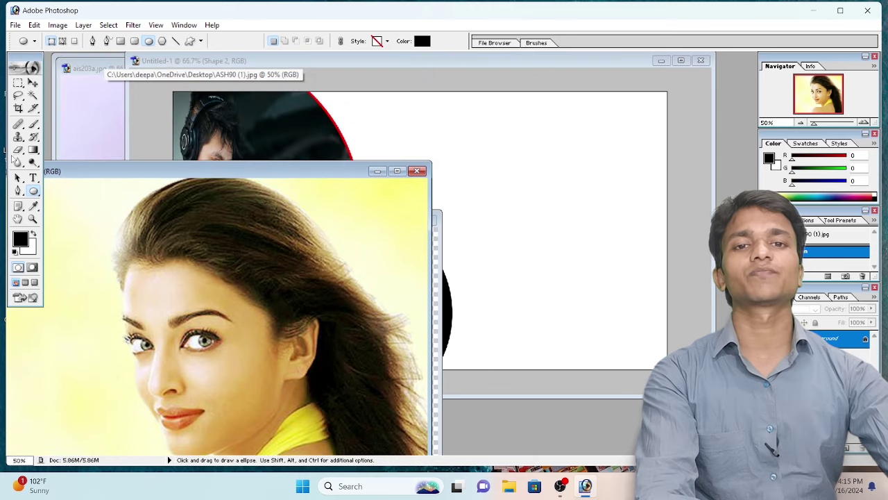
pyautogui.click(32, 82)
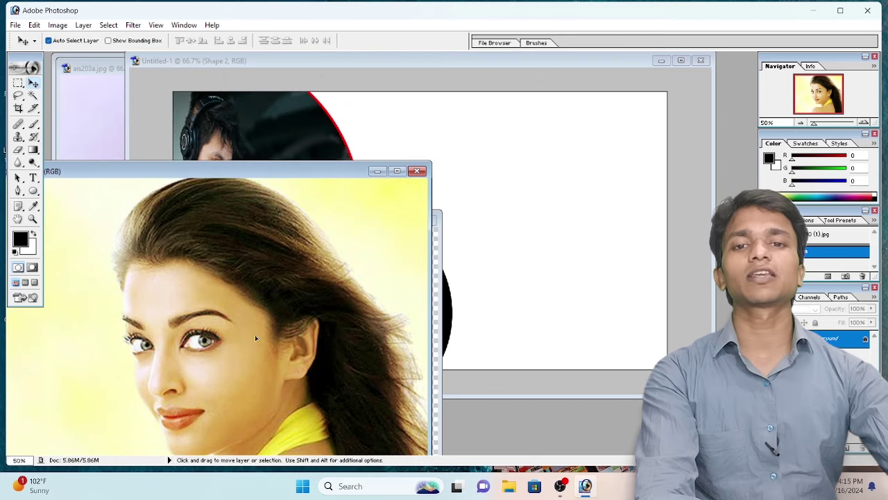
pyautogui.moveTo(473, 275)
pyautogui.mouseDown()
pyautogui.moveTo(477, 269)
pyautogui.moveTo(289, 221)
pyautogui.mouseUp()
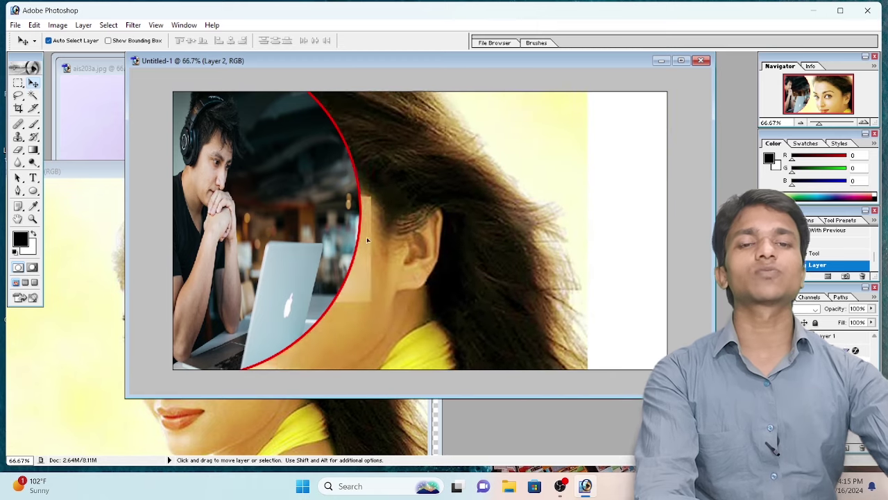
# Scale the portrait down and position it over the second circle
pyautogui.hotkey('ctrl', 't')
pyautogui.moveTo(139, 165)
pyautogui.mouseDown()
pyautogui.moveTo(490, 263)
pyautogui.moveTo(551, 297)
pyautogui.mouseUp()
pyautogui.moveTo(574, 332); pyautogui.dragTo(244, 121)
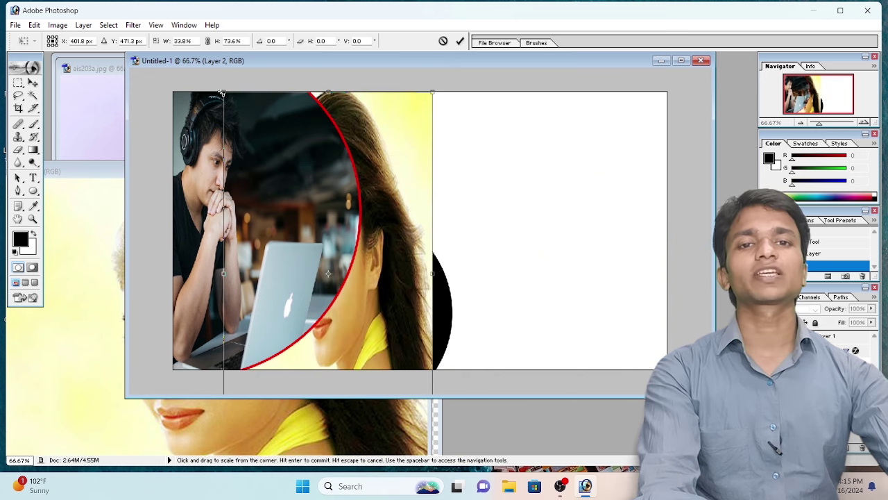
pyautogui.moveTo(223, 92); pyautogui.dragTo(214, 206)
pyautogui.moveTo(396, 316)
pyautogui.mouseDown()
pyautogui.moveTo(244, 190)
pyautogui.moveTo(332, 165)
pyautogui.moveTo(272, 229)
pyautogui.mouseUp()
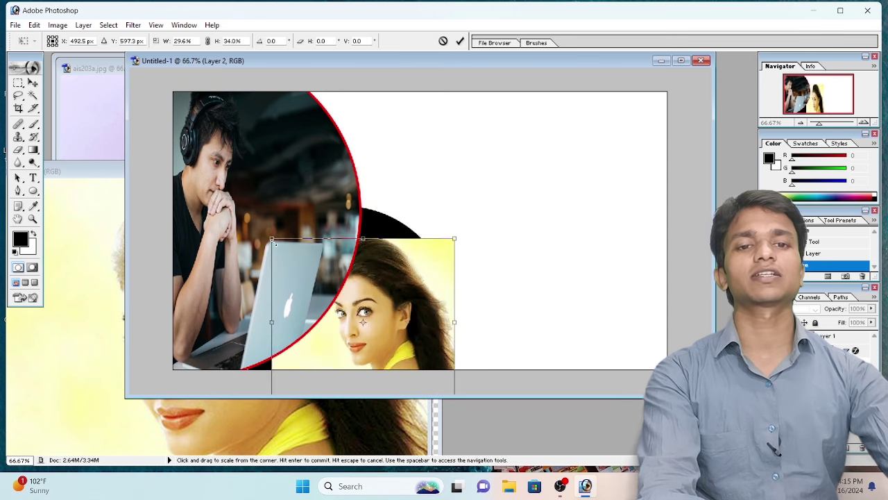
pyautogui.moveTo(323, 316); pyautogui.dragTo(327, 303)
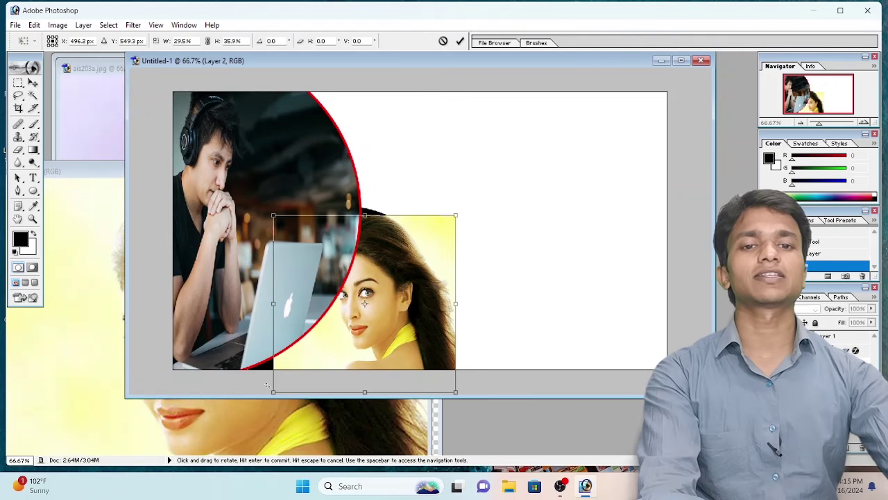
# Enlarge and skew the portrait's lower-left corner, then clip it into the second circle
pyautogui.moveTo(275, 392); pyautogui.dragTo(256, 393)
pyautogui.moveTo(316, 361); pyautogui.dragTo(346, 355)
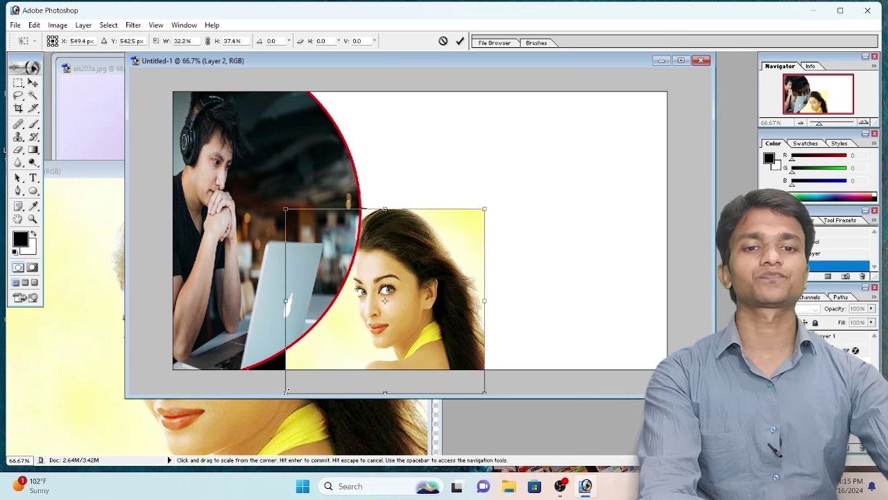
pyautogui.moveTo(285, 393); pyautogui.dragTo(252, 393)
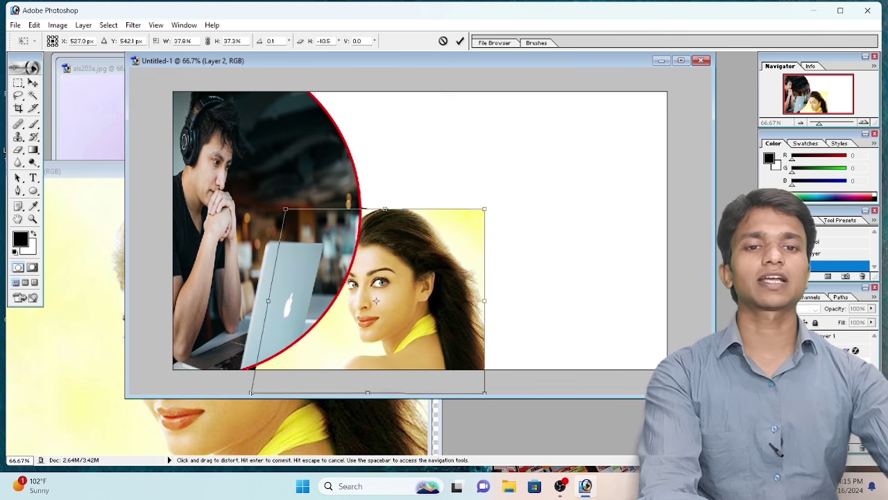
pyautogui.press('Return')
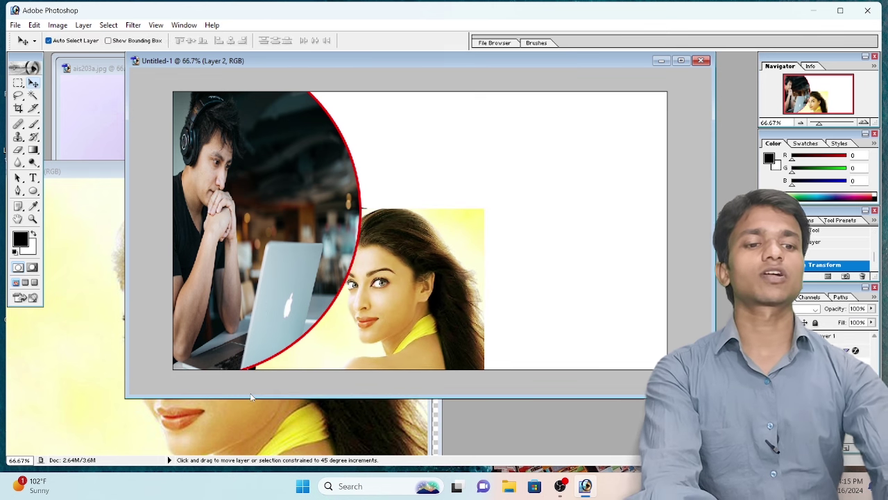
pyautogui.hotkey('ctrl', 'g')
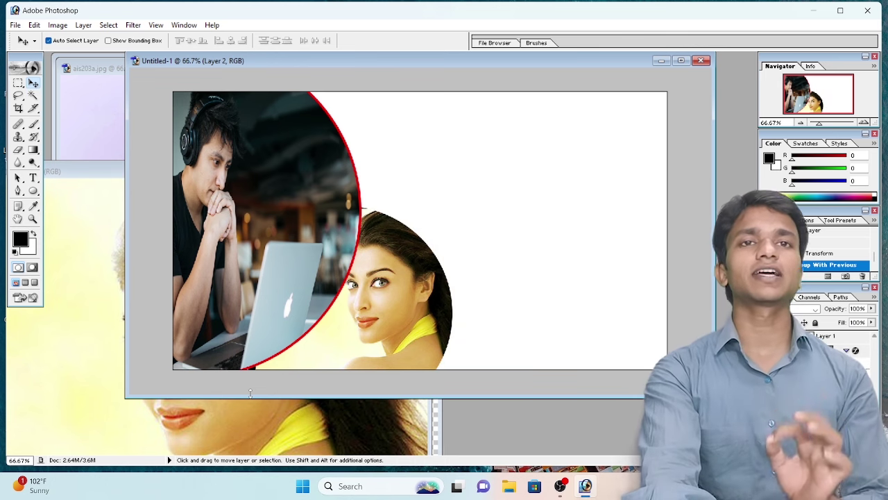
# Nudge the portrait and confirm the left circle's red Stroke style
pyautogui.moveTo(307, 358); pyautogui.dragTo(309, 366)
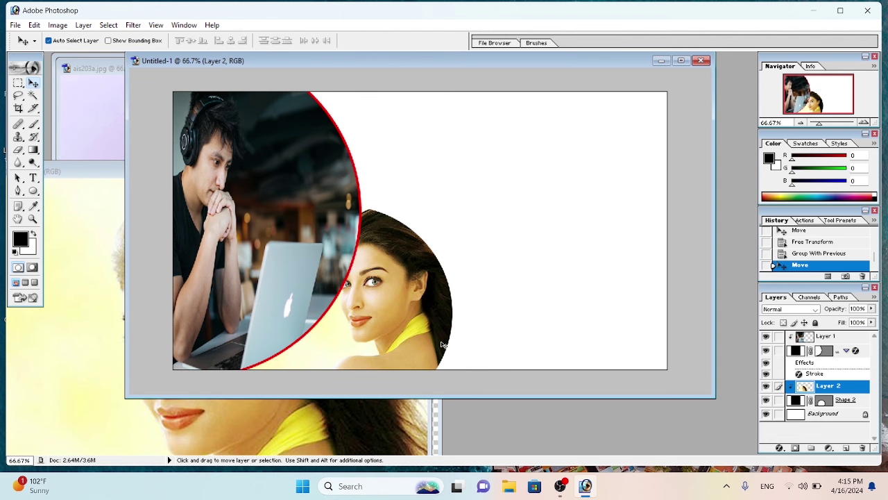
pyautogui.click(833, 351)
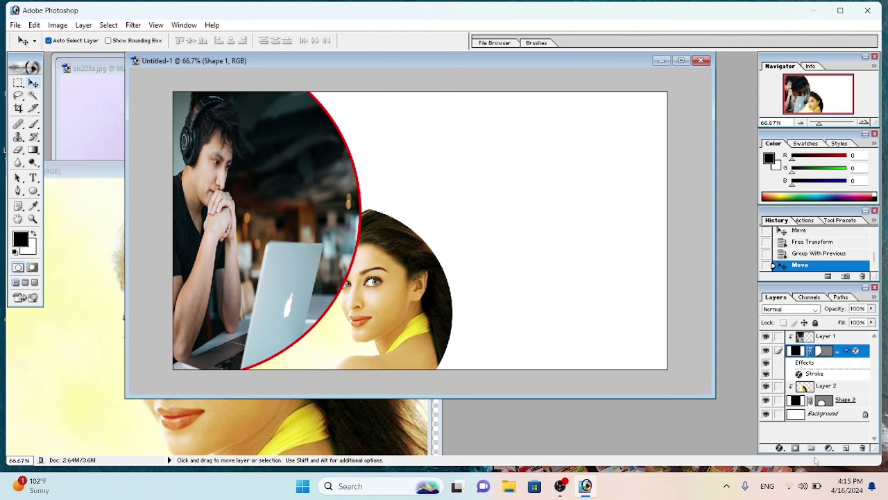
pyautogui.click(780, 448)
pyautogui.click(804, 441)
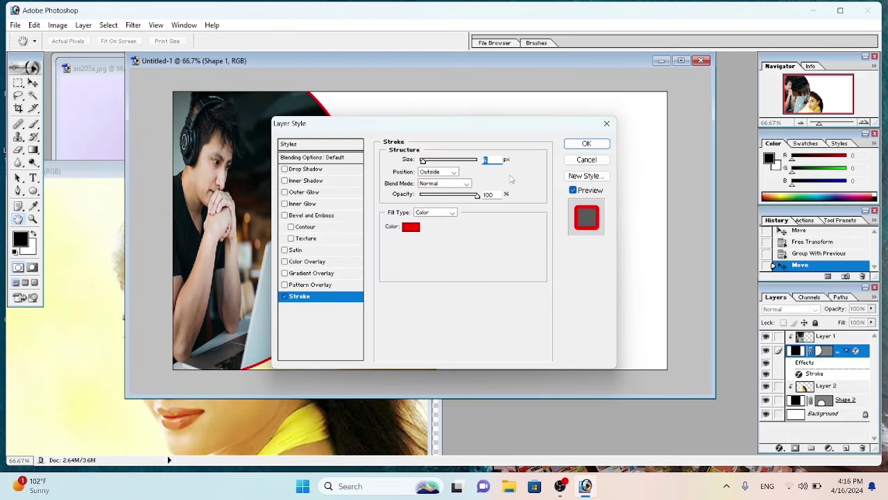
pyautogui.click(587, 145)
# Shift the woman's photo slightly up and left inside her circle
pyautogui.click(430, 260)
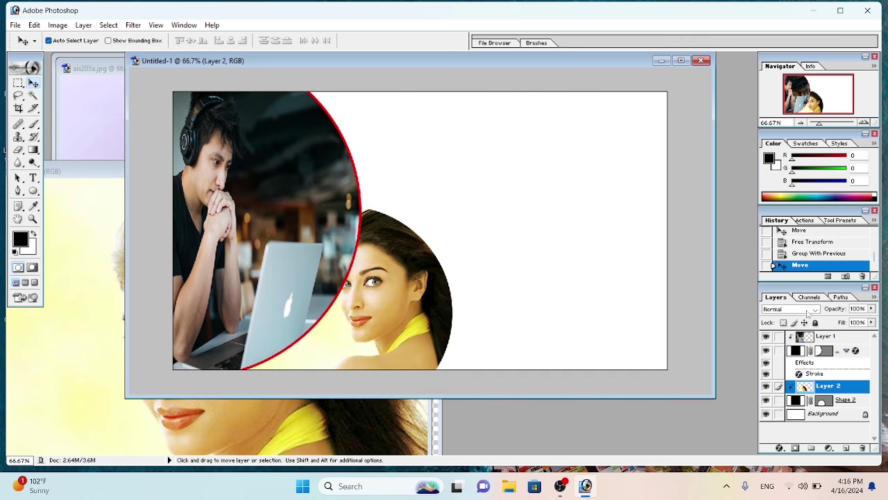
pyautogui.click(837, 402)
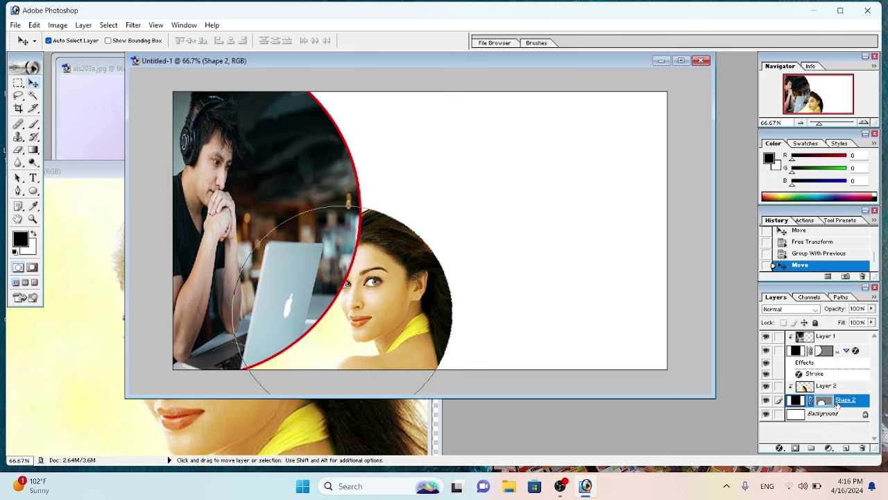
pyautogui.moveTo(408, 288)
pyautogui.mouseDown()
pyautogui.moveTo(386, 285)
pyautogui.moveTo(411, 281)
pyautogui.mouseUp()
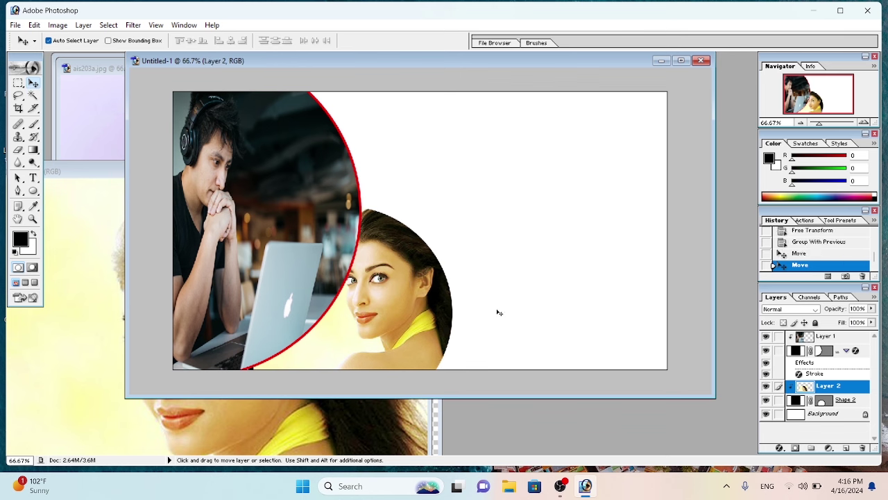
pyautogui.moveTo(389, 326); pyautogui.dragTo(382, 323)
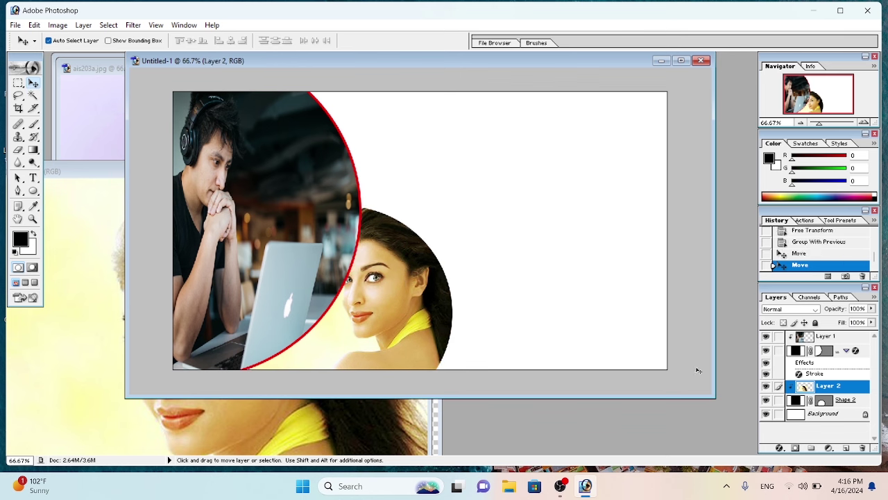
pyautogui.click(824, 401)
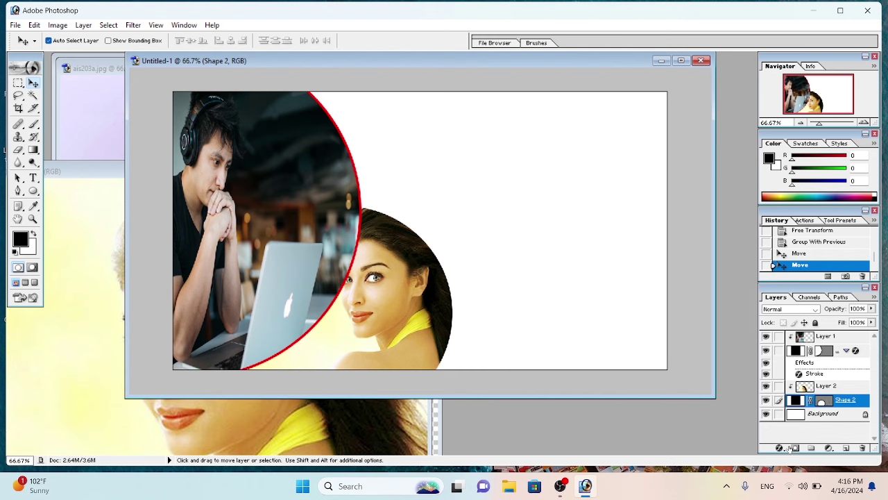
# Add a 6 px red outside Stroke to Shape 2, the woman's circle
pyautogui.click(780, 448)
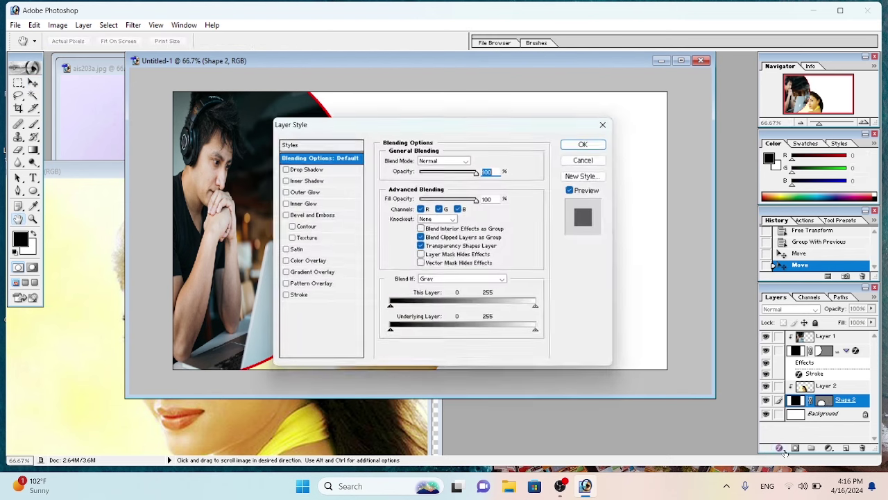
pyautogui.click(297, 297)
pyautogui.doubleClick(487, 159)
pyautogui.write('6')
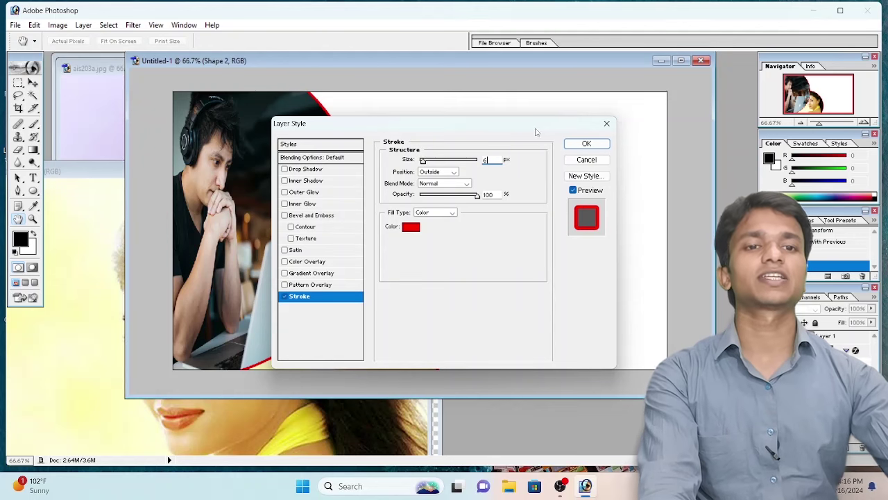
pyautogui.moveTo(574, 132); pyautogui.dragTo(332, 179)
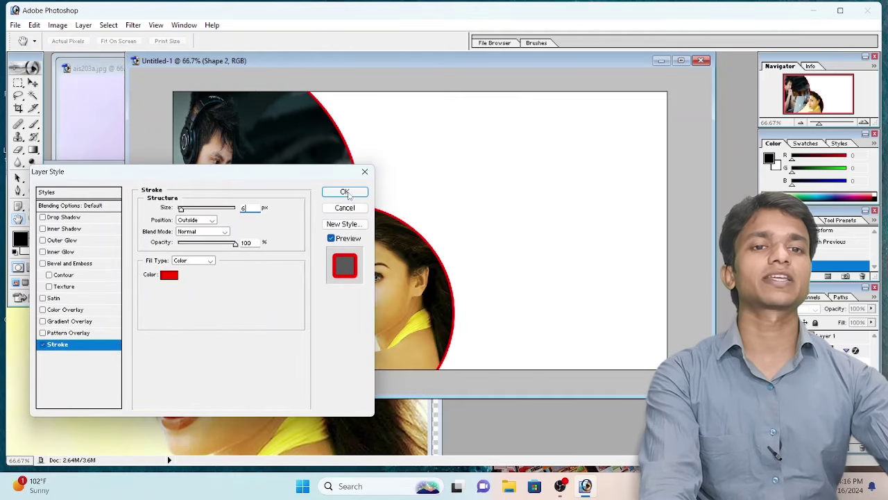
pyautogui.click(346, 193)
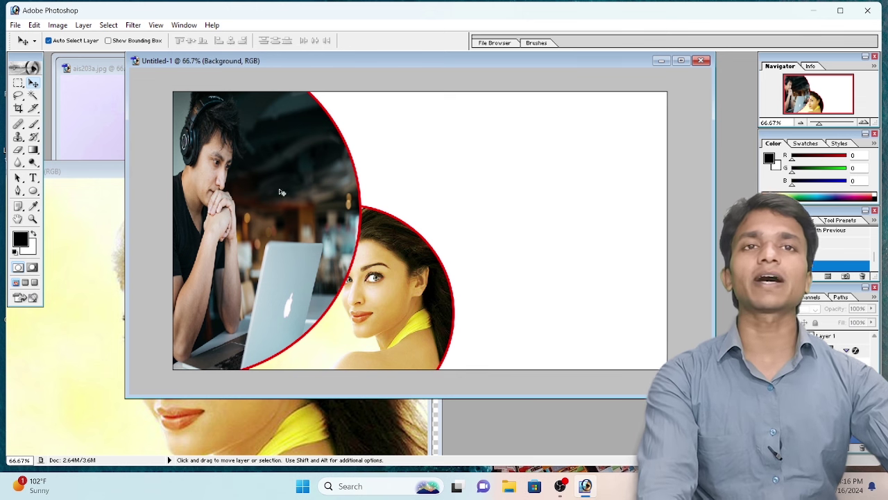
pyautogui.click(79, 239)
# Draw a small black circle overlapping the top of the woman's circle
pyautogui.click(33, 191)
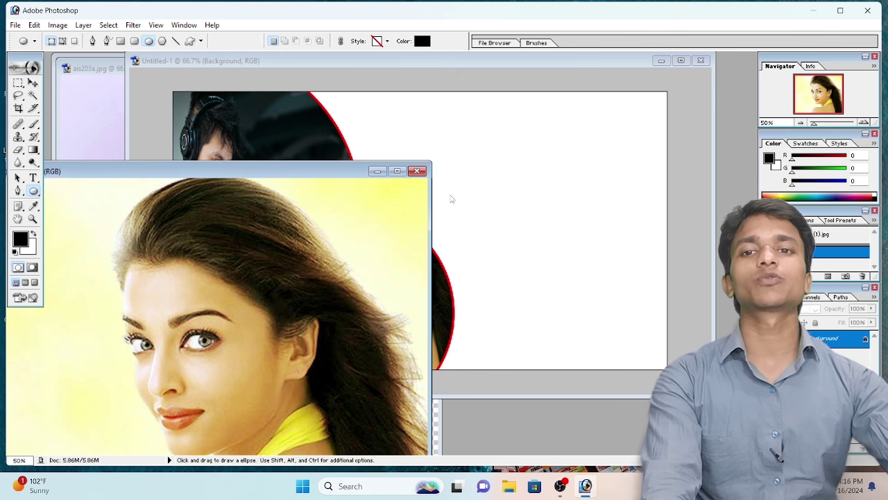
pyautogui.click(450, 197)
pyautogui.moveTo(324, 151)
pyautogui.mouseDown()
pyautogui.moveTo(459, 263)
pyautogui.moveTo(445, 254)
pyautogui.mouseUp()
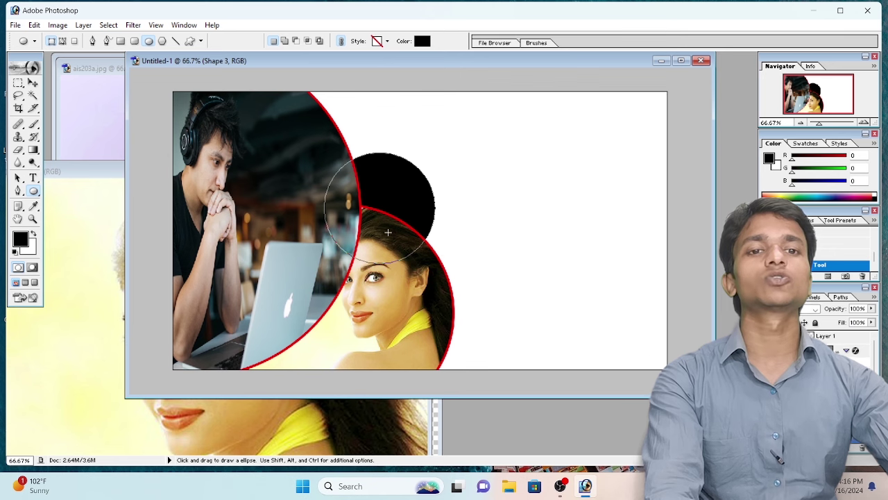
pyautogui.moveTo(388, 231); pyautogui.dragTo(372, 223)
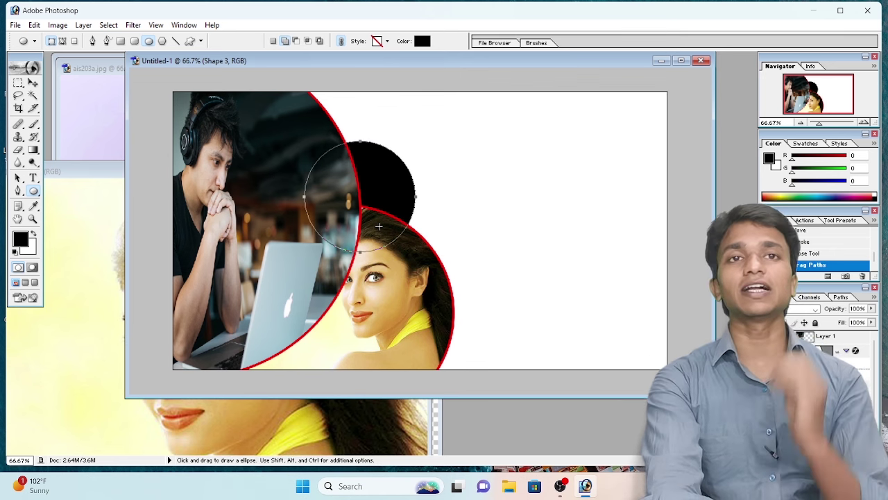
# Bring the new Shape 3 circle to the front, then switch to the ais203a.jpg photo
pyautogui.press('a')
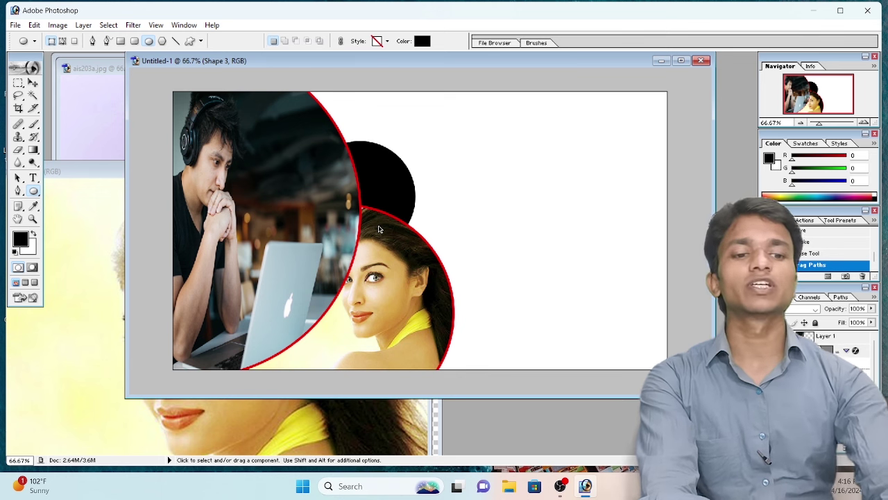
pyautogui.press('shift')
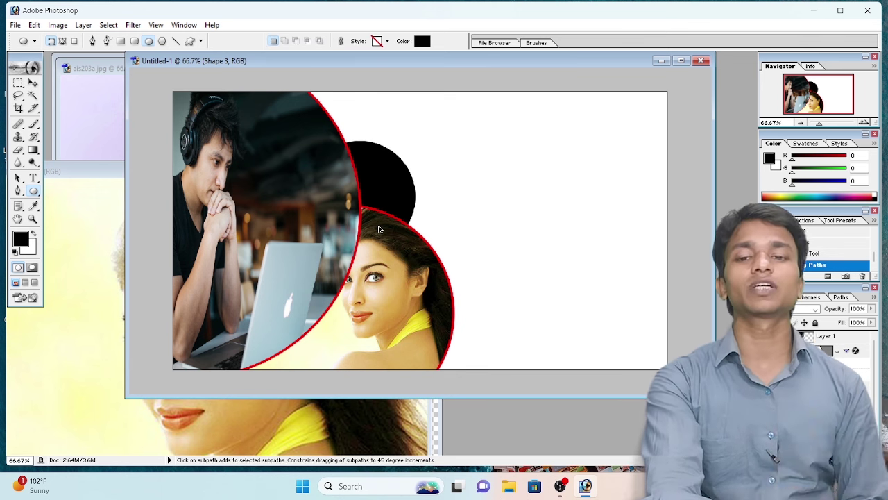
pyautogui.hotkey('ctrl', 'shift', ']')
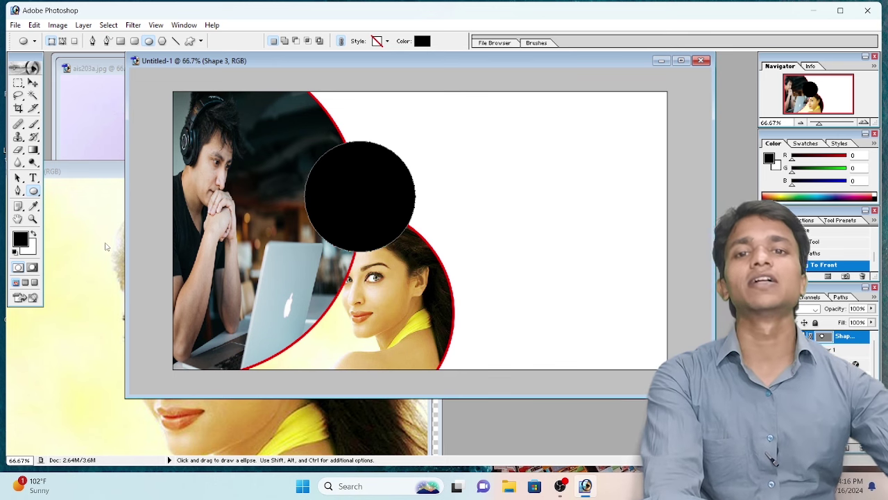
pyautogui.hotkey('ctrl', 'Tab')
pyautogui.hotkey('ctrl', 'Tab')
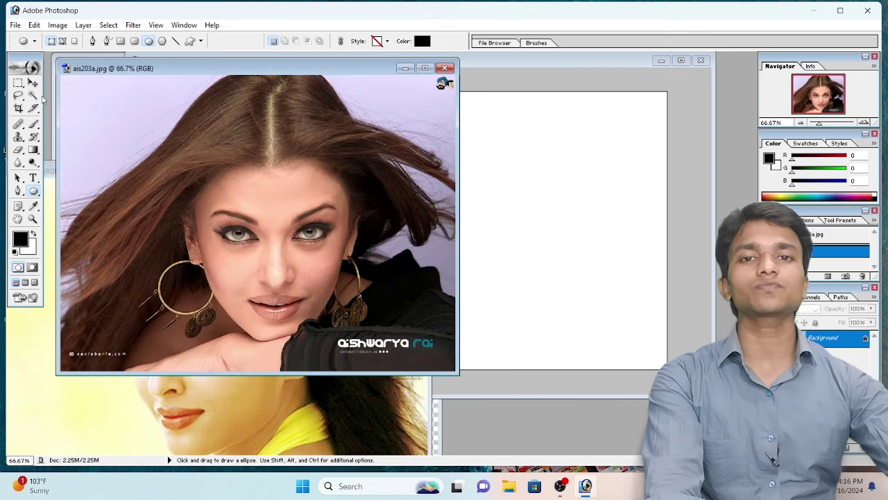
# Drag ais203a.jpg into the banner, shrink it over the black circle, and clip it inside
pyautogui.click(32, 82)
pyautogui.moveTo(195, 181)
pyautogui.mouseDown()
pyautogui.moveTo(402, 225)
pyautogui.moveTo(317, 182)
pyautogui.mouseUp()
pyautogui.hotkey('ctrl', 't')
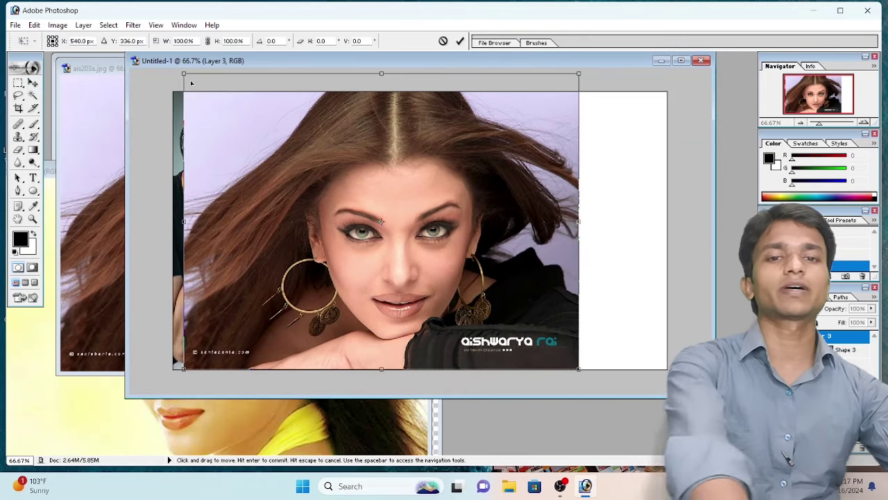
pyautogui.moveTo(183, 71); pyautogui.dragTo(387, 228)
pyautogui.moveTo(400, 341)
pyautogui.mouseDown()
pyautogui.moveTo(299, 249)
pyautogui.moveTo(327, 264)
pyautogui.mouseUp()
pyautogui.moveTo(399, 244); pyautogui.dragTo(366, 243)
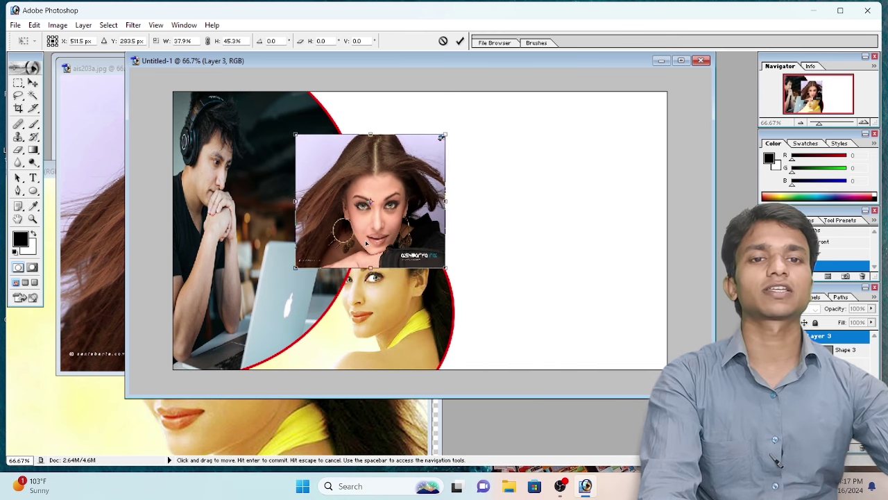
pyautogui.press('Return')
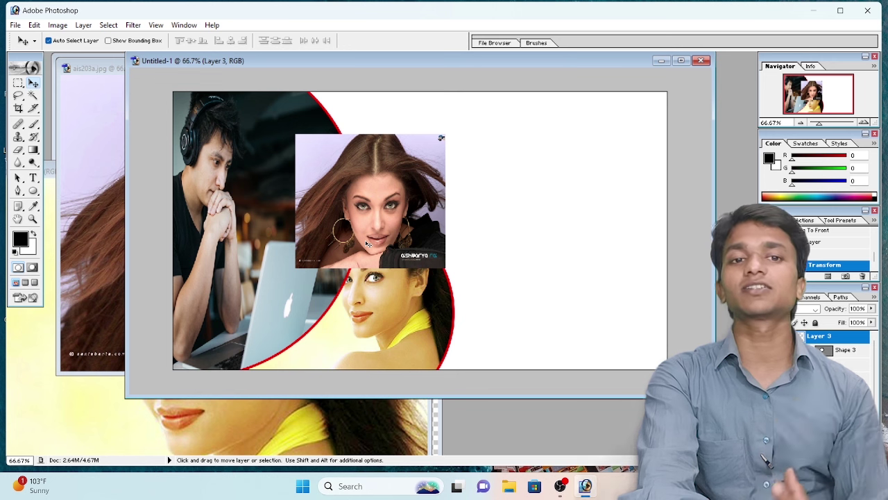
pyautogui.hotkey('ctrl', 'g')
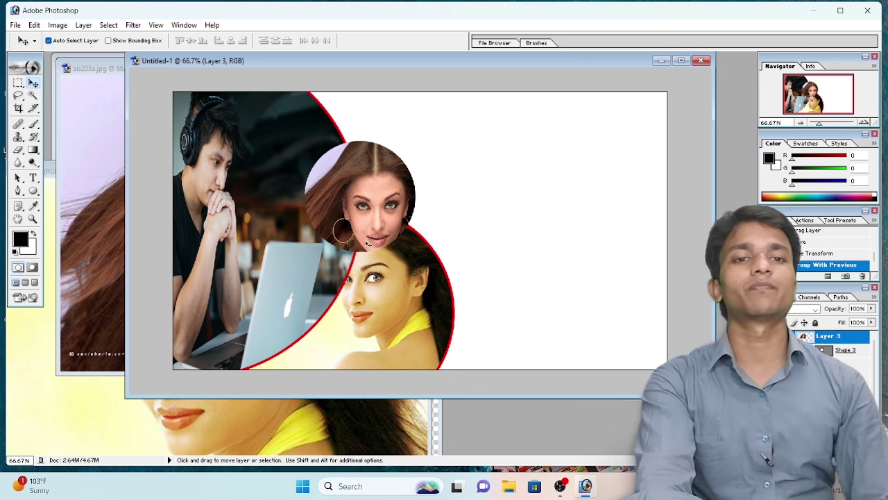
# Rescale and recentre the clipped face photo so the face fills the circle
pyautogui.moveTo(383, 217); pyautogui.dragTo(364, 219)
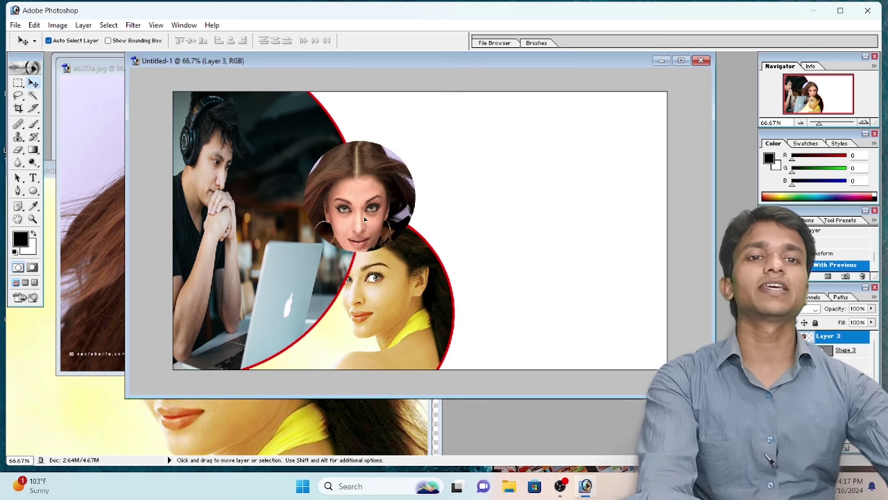
pyautogui.hotkey('ctrl', 't')
pyautogui.moveTo(426, 273); pyautogui.dragTo(414, 254)
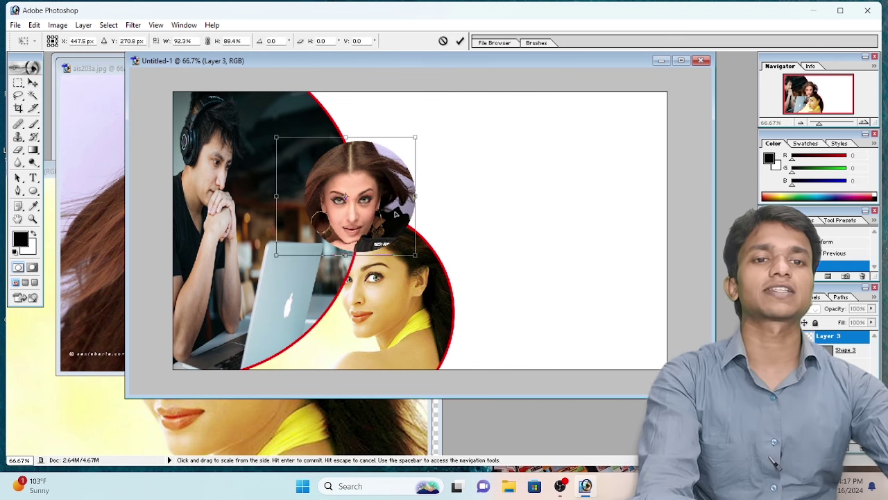
pyautogui.moveTo(384, 200); pyautogui.dragTo(393, 206)
pyautogui.moveTo(424, 142); pyautogui.dragTo(418, 152)
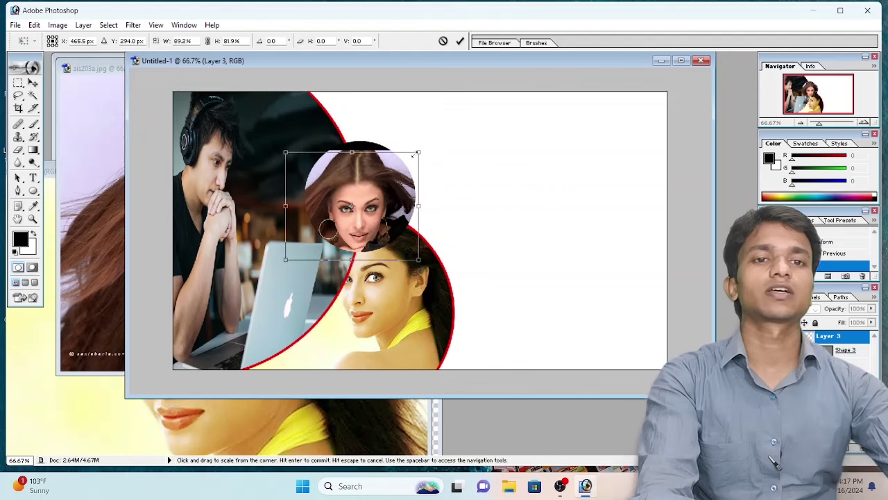
pyautogui.moveTo(393, 190); pyautogui.dragTo(397, 179)
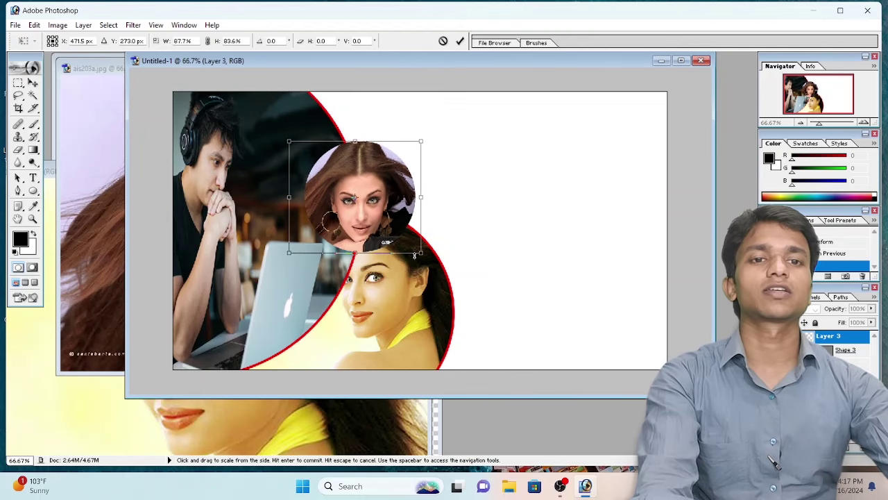
pyautogui.press('Return')
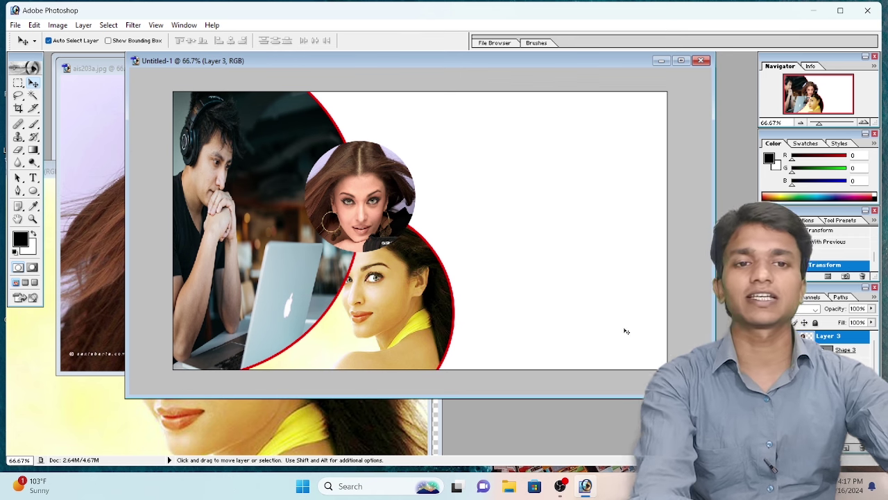
# Add a red 6 px outside stroke to the portrait layer and the Shape 3 circle
pyautogui.click(780, 448)
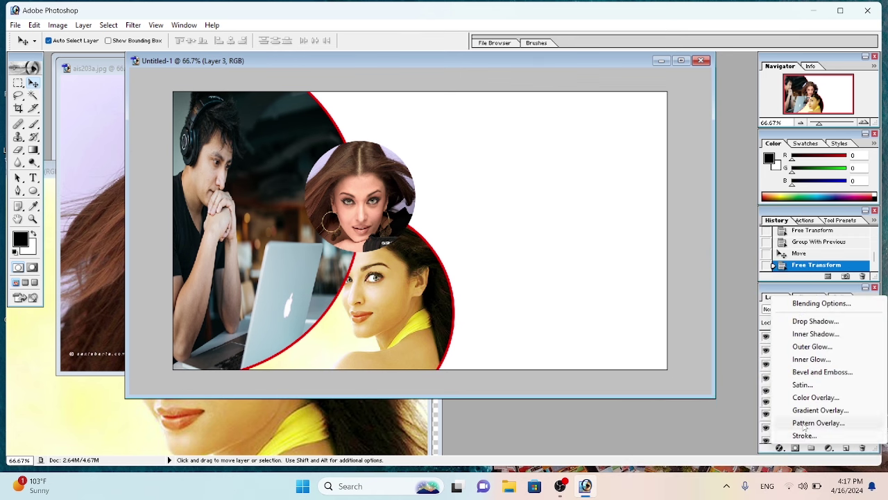
pyautogui.click(804, 436)
pyautogui.write('6')
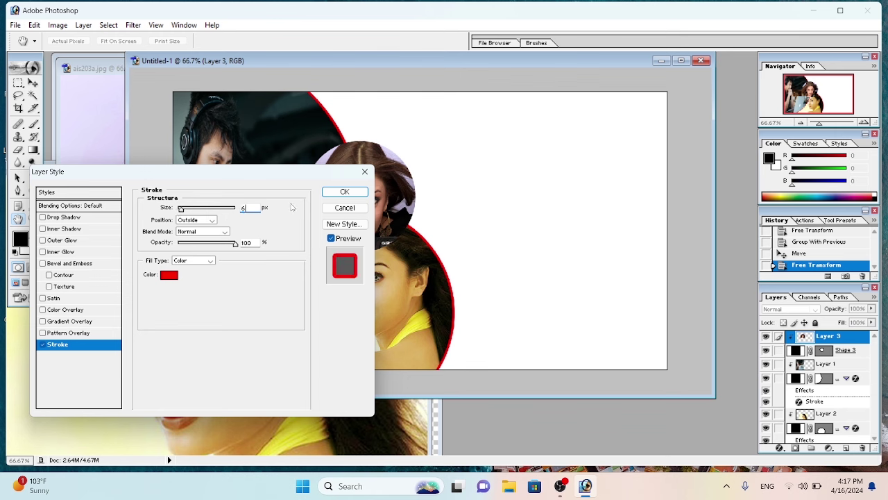
pyautogui.click(345, 193)
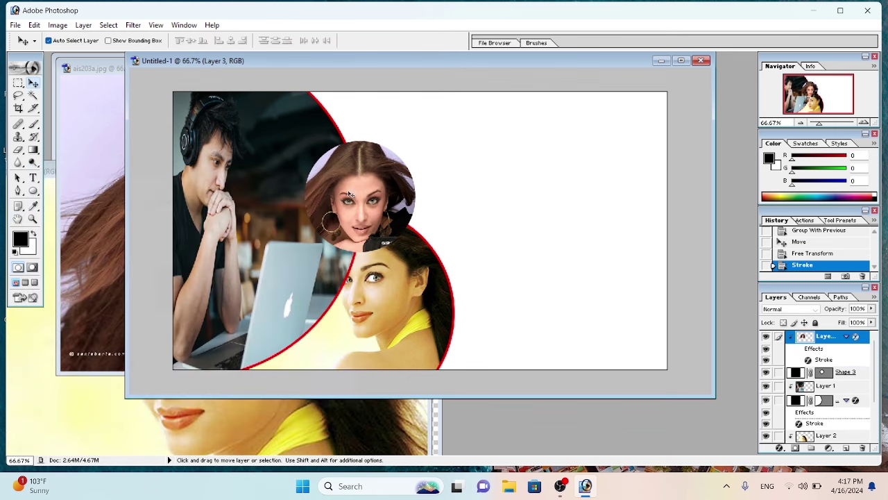
pyautogui.click(823, 373)
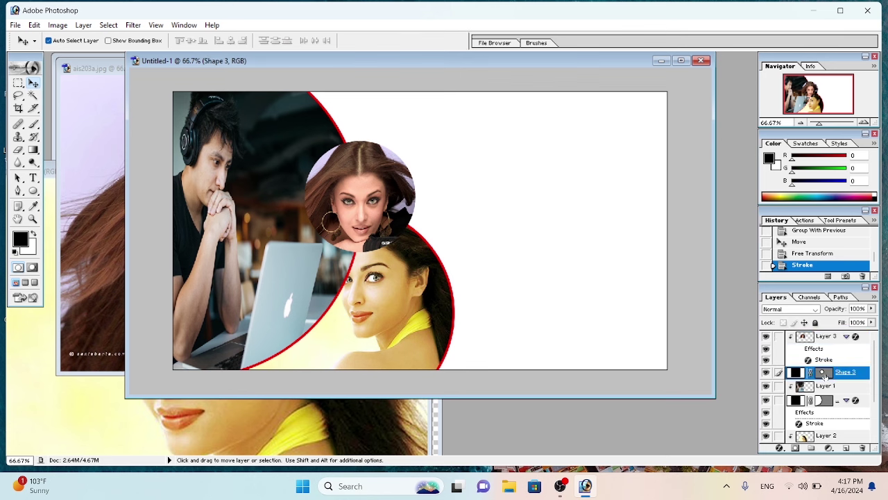
pyautogui.click(780, 448)
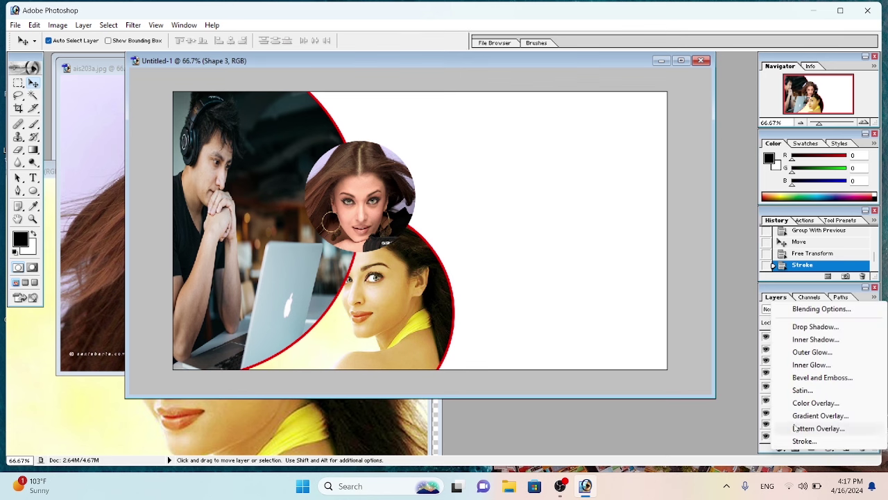
pyautogui.click(361, 252)
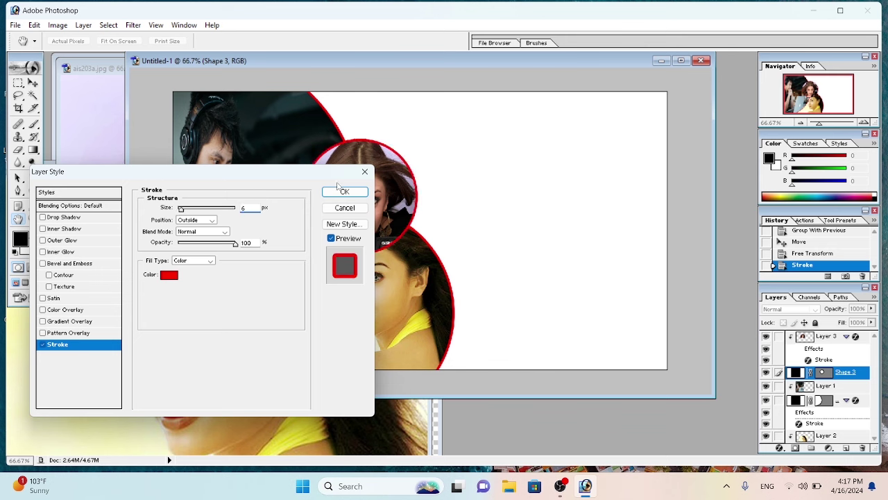
pyautogui.click(345, 193)
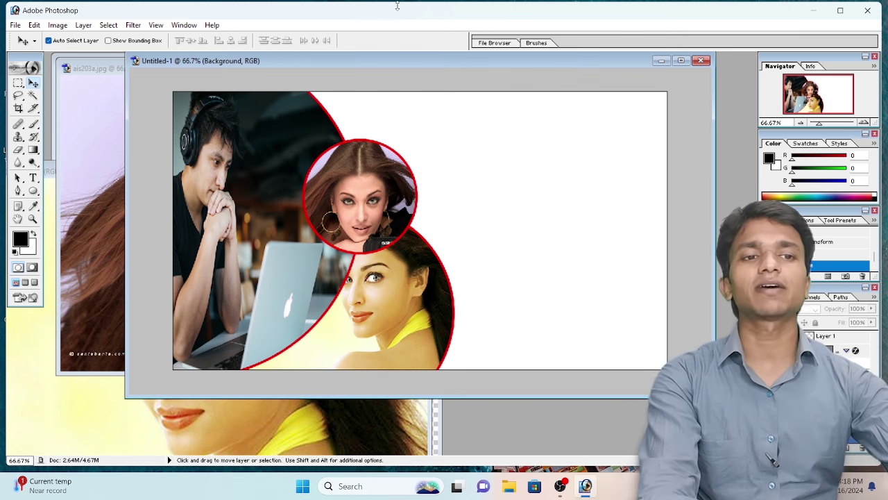
# Type the heading 'Girls Beauty Point' in a text box across the banner top
pyautogui.moveTo(352, 61); pyautogui.dragTo(280, 62)
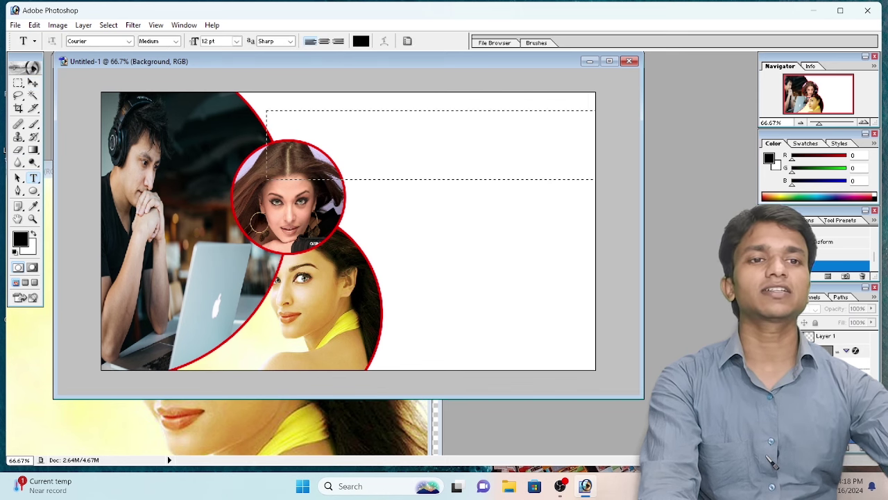
pyautogui.moveTo(602, 182); pyautogui.dragTo(604, 179)
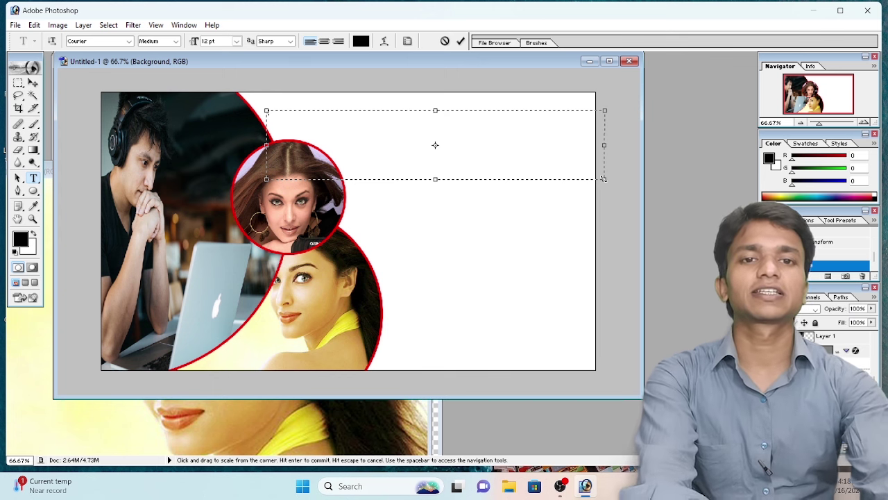
pyautogui.write('G')
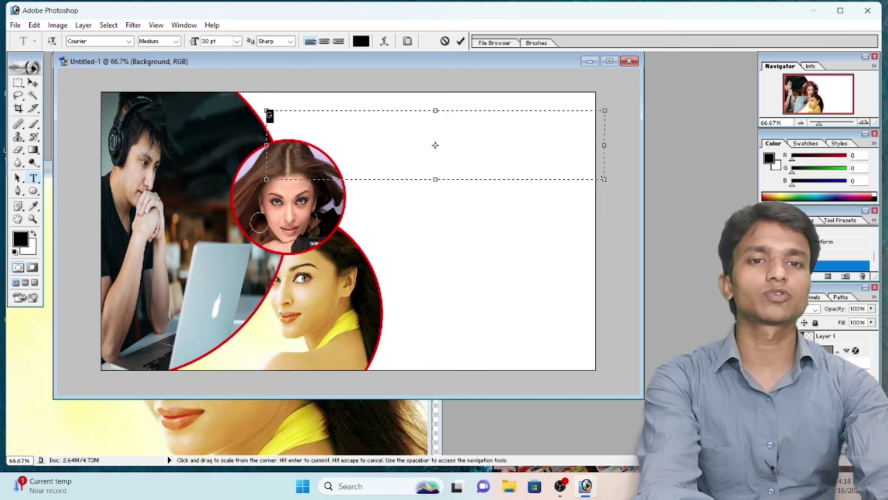
pyautogui.write('irls Beauty Point')
pyautogui.hotkey('ctrl', 'a')
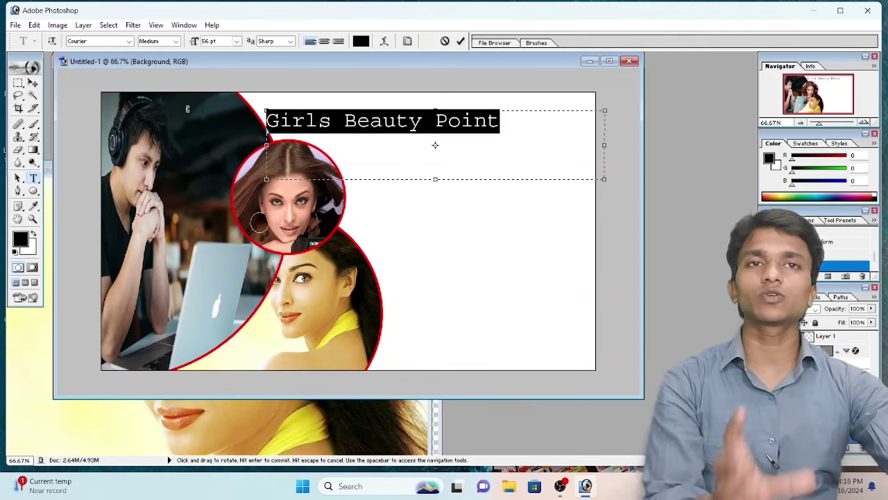
# Set the heading font to Impact, enlarge it to 116 pt, and raise it slightly
pyautogui.click(106, 43)
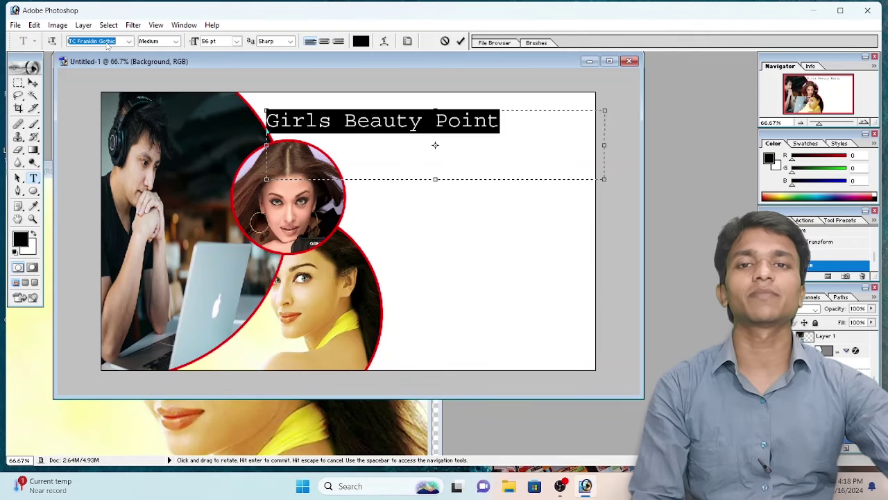
pyautogui.write('Impact')
pyautogui.press('Return')
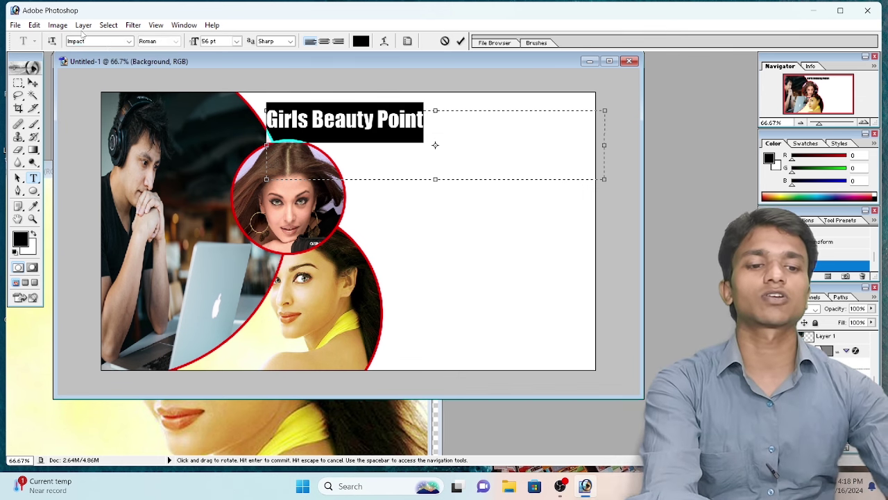
pyautogui.hotkey('ctrl', 'shift', '.')
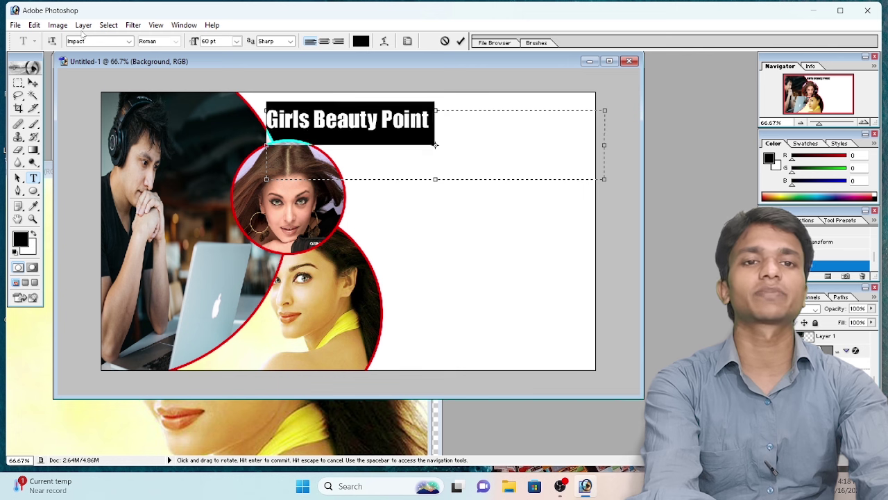
pyautogui.hotkey('ctrl', 'shift', '.')
pyautogui.hotkey('ctrl', 'shift', '.')
pyautogui.hotkey('ctrl', 'shift', '.')
pyautogui.hotkey('ctrl', 'shift', '.')
pyautogui.hotkey('ctrl', 'shift', '.')
pyautogui.hotkey('ctrl', 'shift', '.')
pyautogui.hotkey('ctrl', 'shift', '.')
pyautogui.hotkey('ctrl', 'shift', '.')
pyautogui.hotkey('ctrl', 'shift', '.')
pyautogui.hotkey('ctrl', 'shift', '.')
pyautogui.hotkey('ctrl', 'shift', '.')
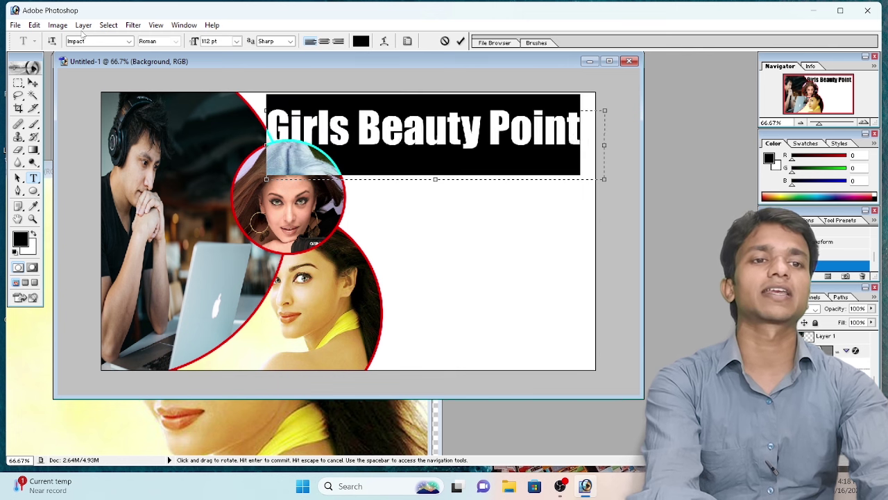
pyautogui.hotkey('ctrl', 'shift', '.')
pyautogui.hotkey('ctrl', 'shift', '.')
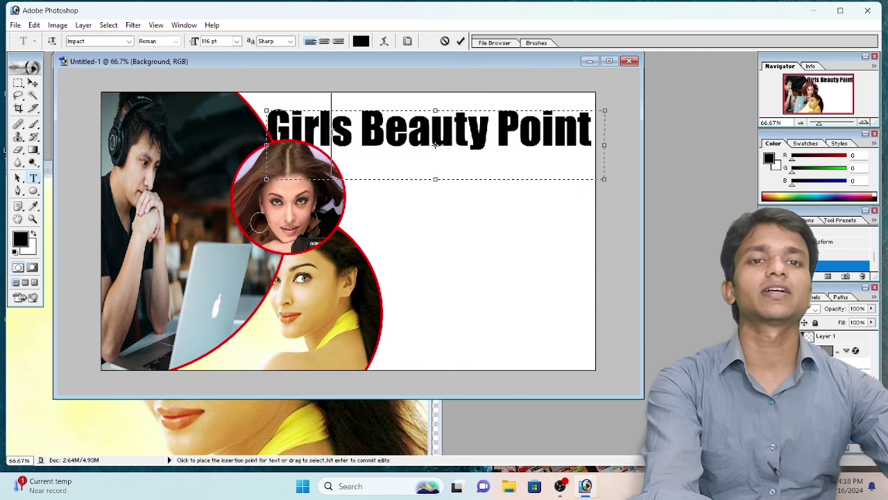
pyautogui.moveTo(373, 144); pyautogui.dragTo(372, 131)
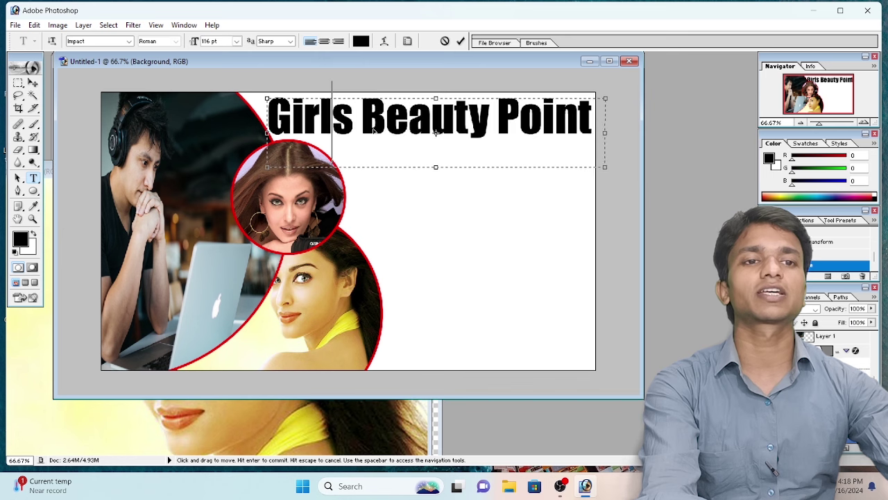
# Colour the whole heading dark red
pyautogui.click(429, 149)
pyautogui.hotkey('shift', 'End')
pyautogui.click(435, 162)
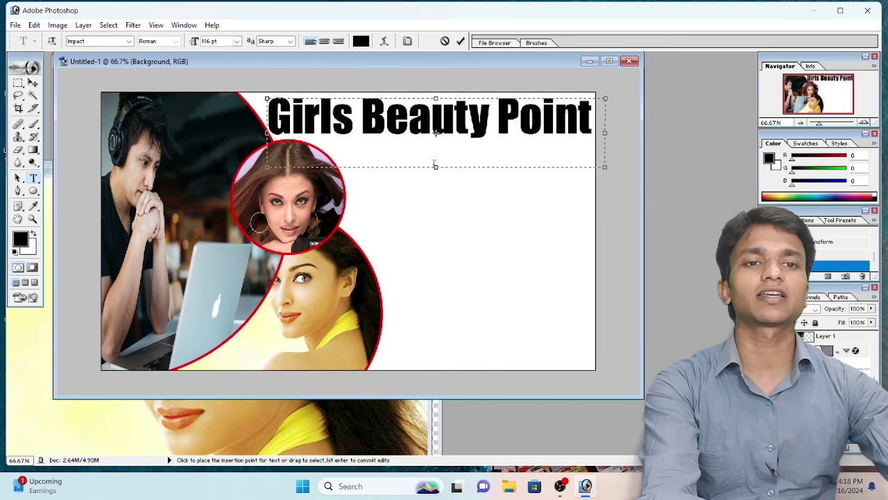
pyautogui.hotkey('ctrl', 'a')
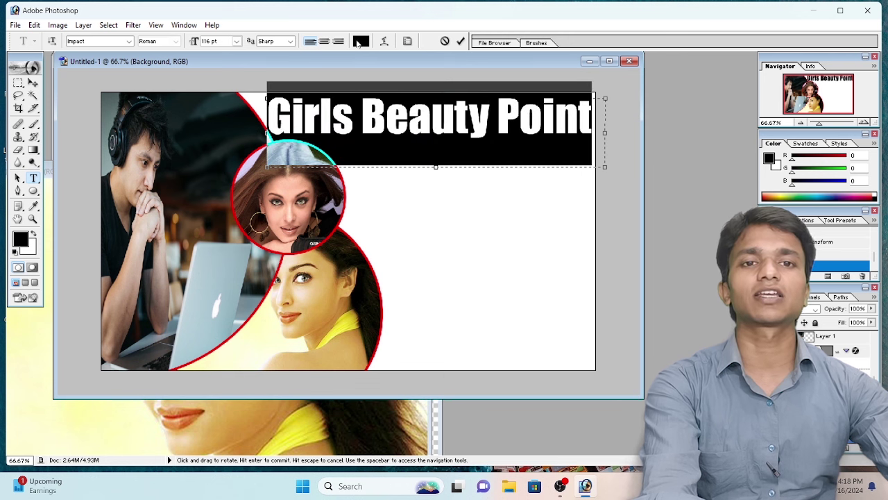
pyautogui.click(360, 41)
pyautogui.click(441, 220)
pyautogui.click(559, 167)
pyautogui.click(525, 124)
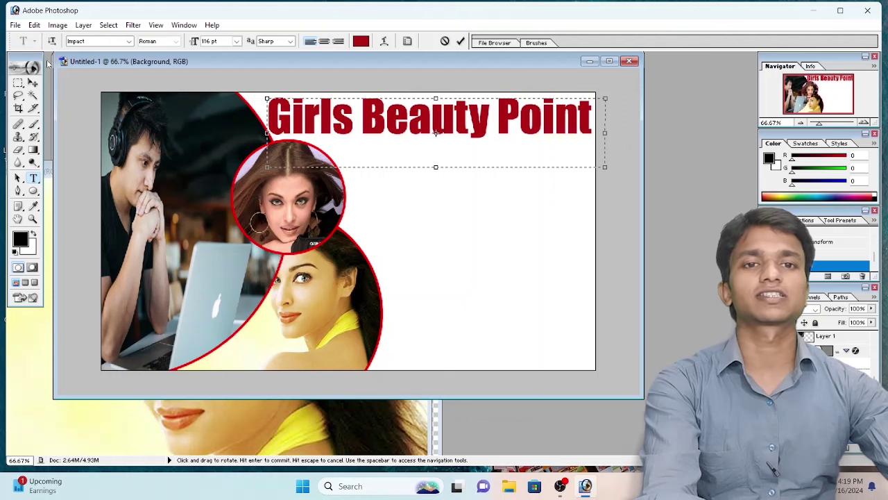
pyautogui.click(33, 83)
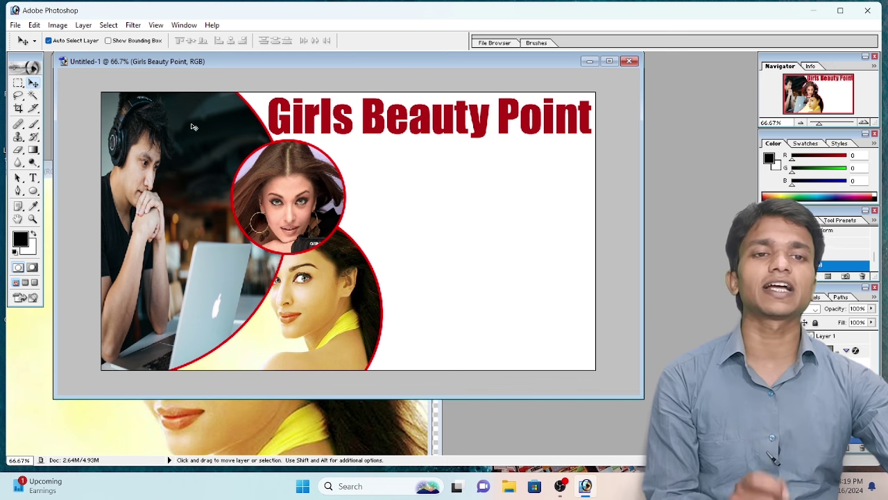
# Reopen the heading to check its dark red colour, then commit it
pyautogui.click(32, 178)
pyautogui.moveTo(268, 118); pyautogui.dragTo(436, 179)
pyautogui.click(436, 131)
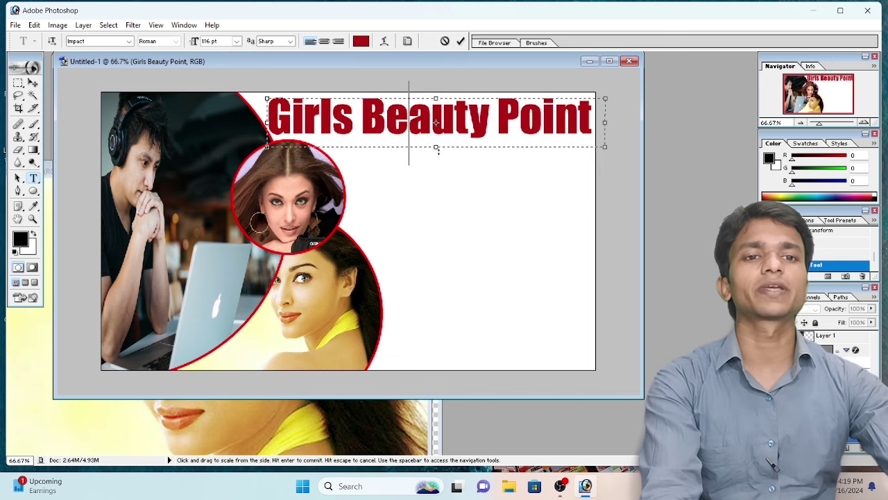
pyautogui.click(32, 82)
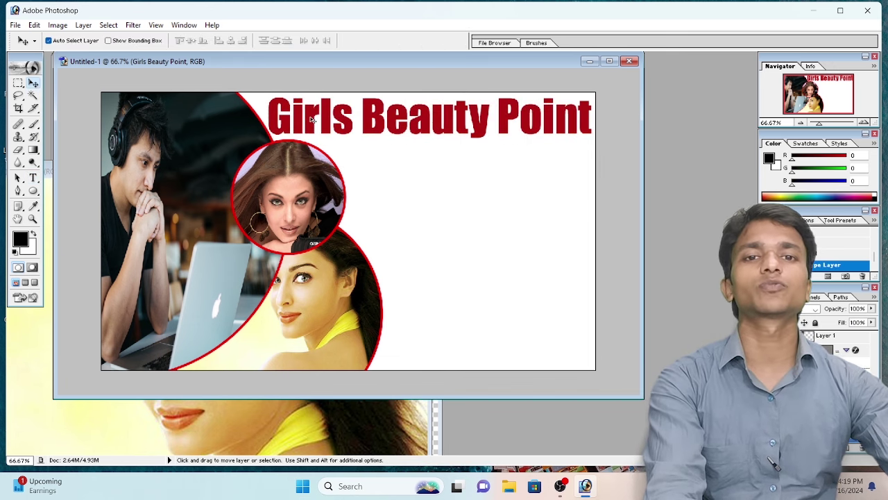
# Duplicate the heading below, retype it as 'A Perfrct Cosmetics Shop', and colour it black
pyautogui.moveTo(310, 115); pyautogui.dragTo(310, 152)
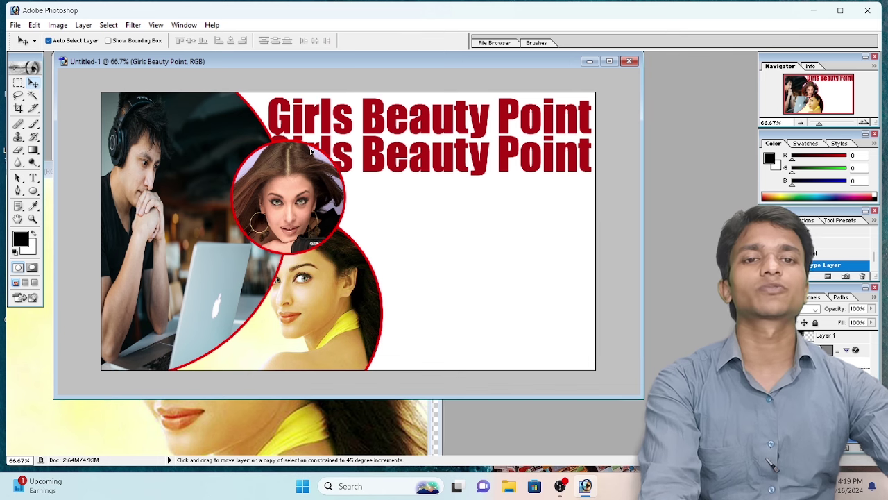
pyautogui.press('t')
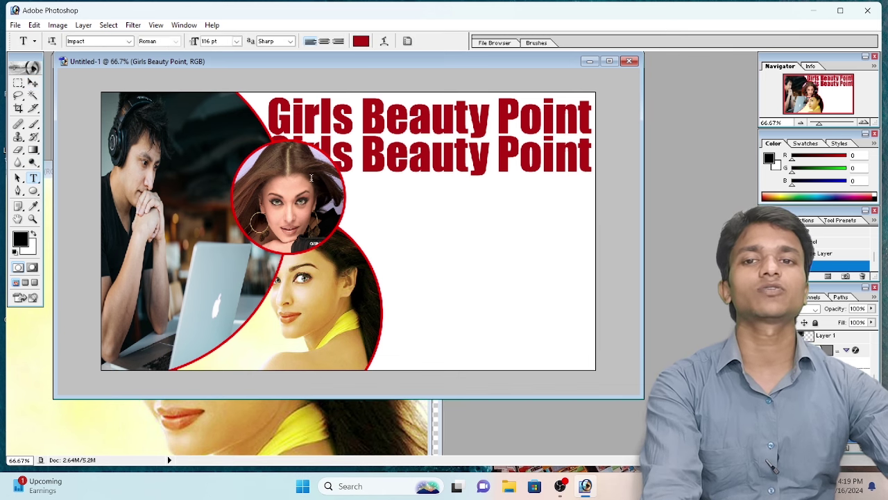
pyautogui.hotkey('ctrl', 'a')
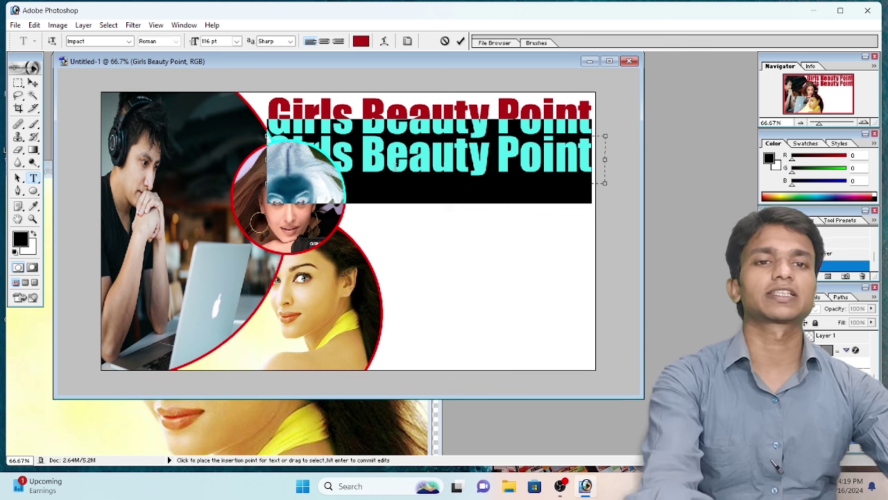
pyautogui.press('BackSpace')
pyautogui.hotkey('ctrl', 'z')
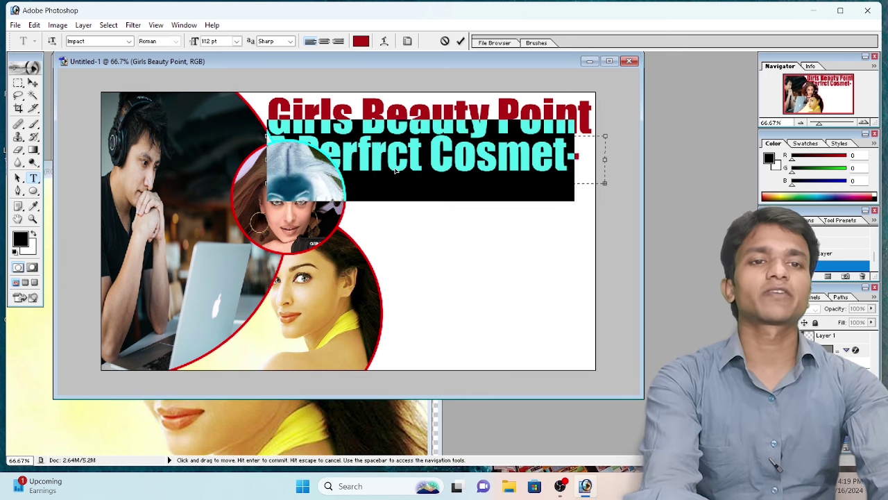
pyautogui.hotkey('ctrl', 'alt', 'z')
pyautogui.hotkey('ctrl', 'alt', 'z')
pyautogui.hotkey('ctrl', 'shift', 'z')
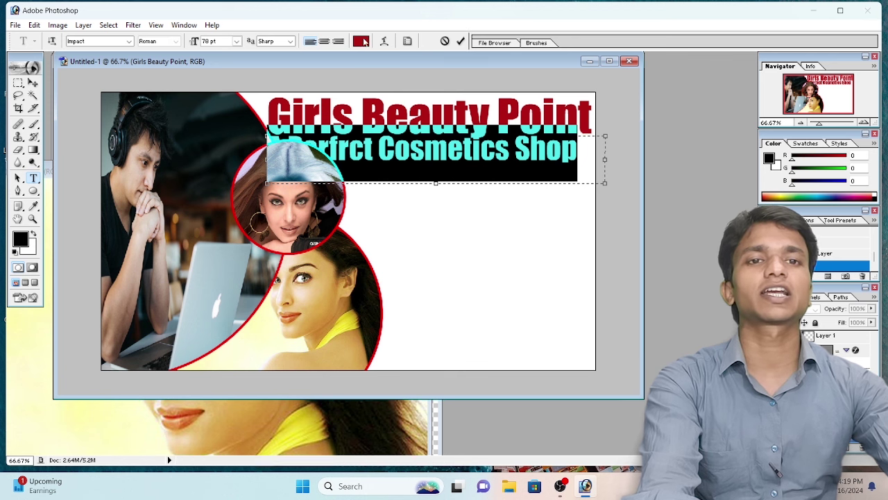
pyautogui.click(361, 41)
pyautogui.moveTo(321, 314); pyautogui.dragTo(309, 321)
pyautogui.click(559, 167)
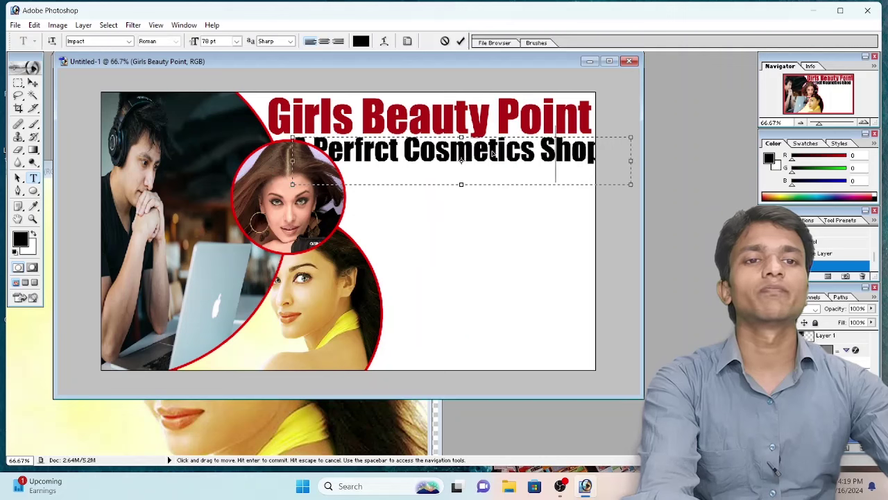
# Shrink the tagline and right-align it beneath the heading so 'Shop' fits
pyautogui.moveTo(610, 184)
pyautogui.mouseDown()
pyautogui.moveTo(610, 175)
pyautogui.moveTo(634, 172)
pyautogui.mouseUp()
pyautogui.moveTo(572, 157); pyautogui.dragTo(586, 160)
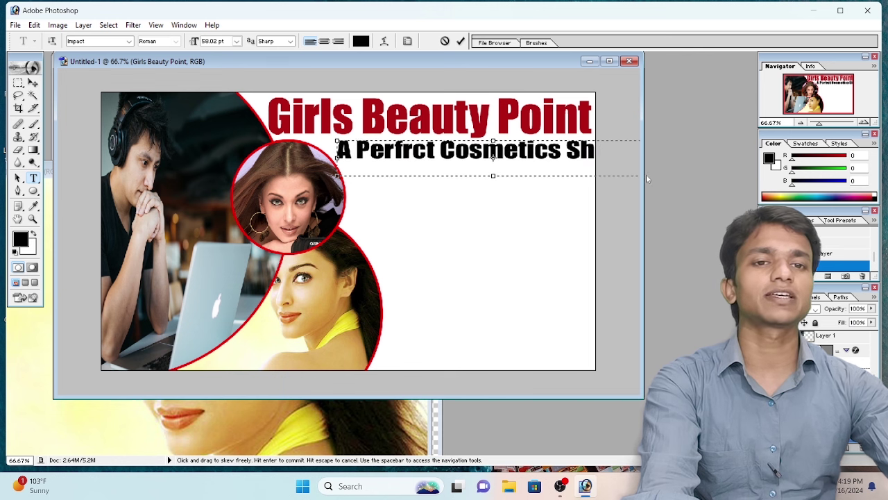
pyautogui.moveTo(641, 192); pyautogui.dragTo(693, 193)
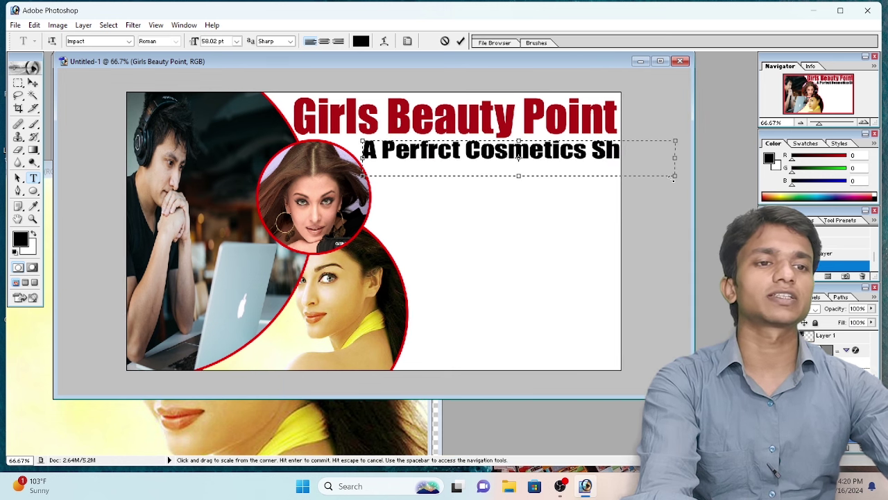
pyautogui.moveTo(648, 175); pyautogui.dragTo(638, 180)
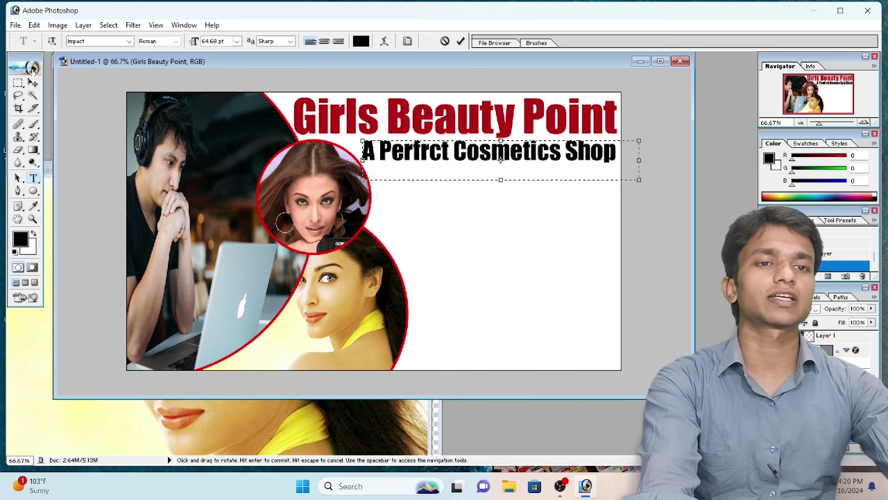
pyautogui.click(33, 83)
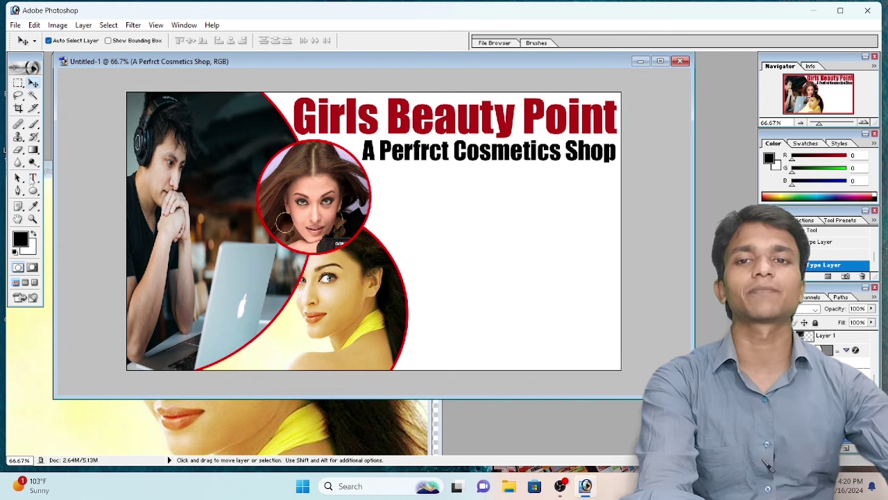
pyautogui.click(32, 179)
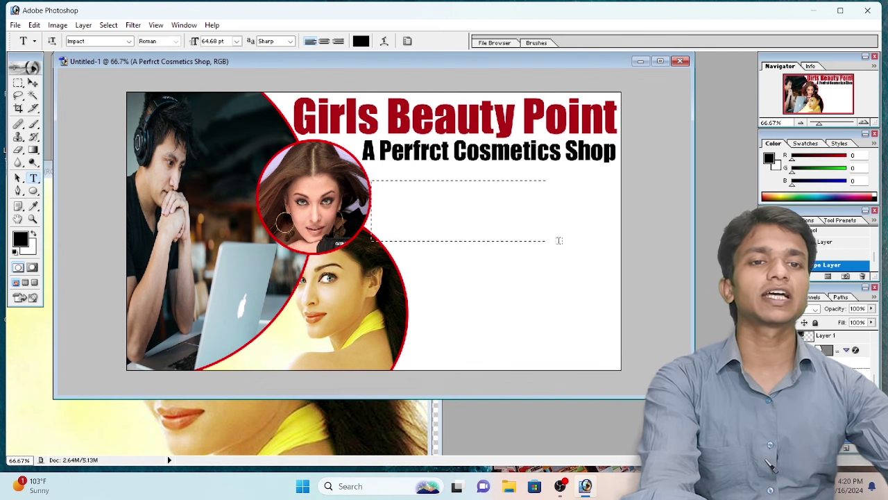
# Create the cosmetics-and-jewellery tagline text and set its font to Javanese Text
pyautogui.moveTo(619, 242); pyautogui.dragTo(628, 242)
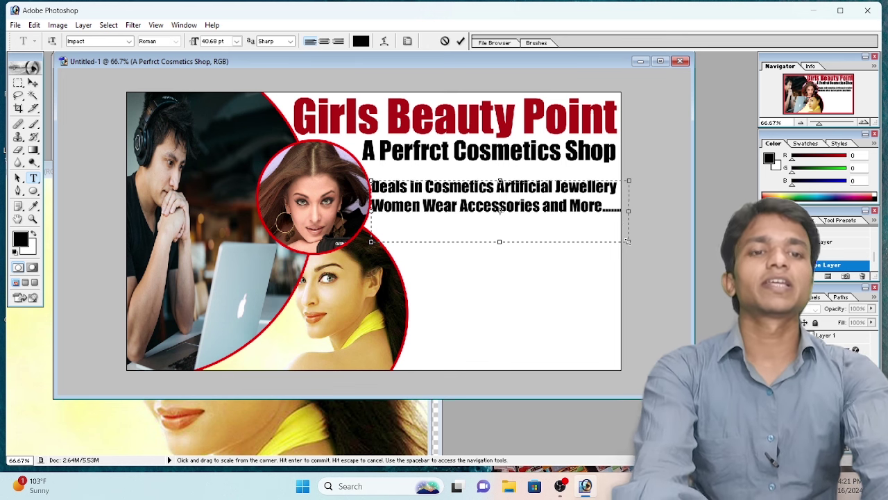
pyautogui.hotkey('ctrl', 'a')
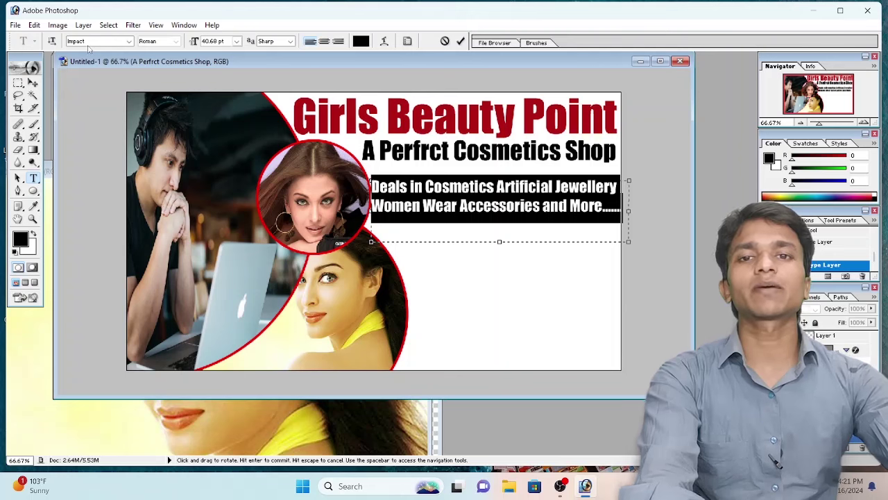
pyautogui.click(89, 43)
pyautogui.click(88, 39)
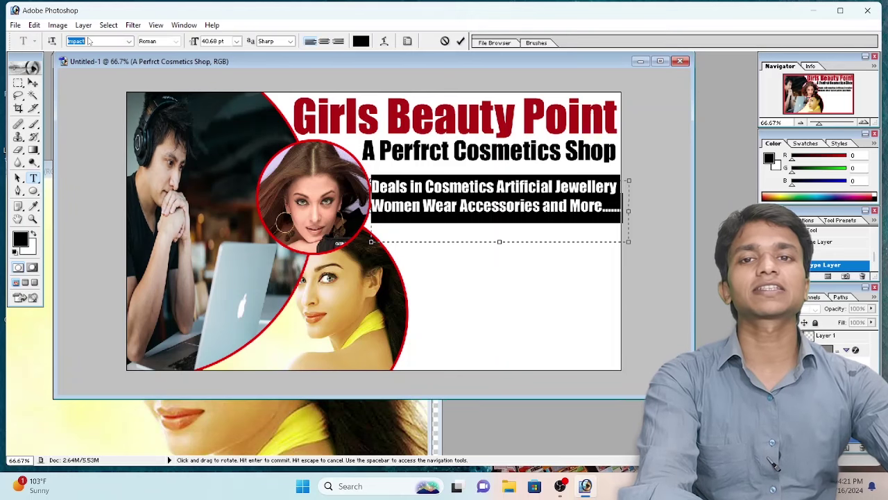
pyautogui.press('Down')
pyautogui.press('Down')
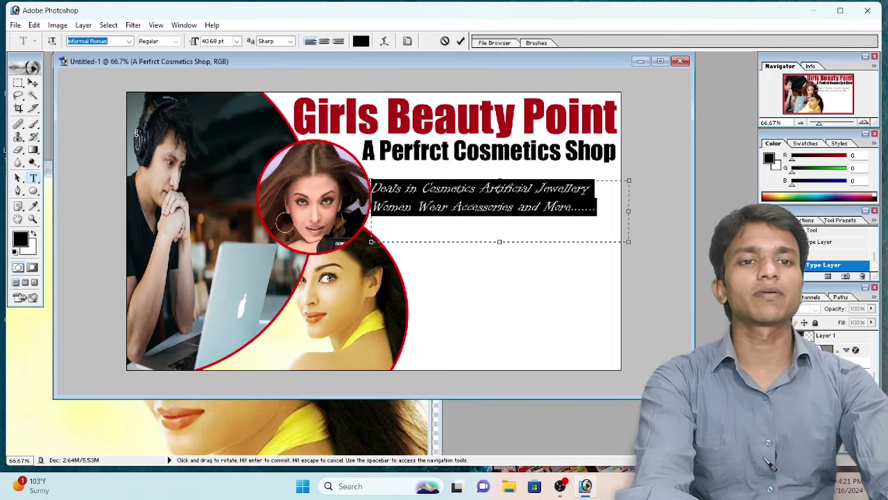
pyautogui.click(435, 181)
pyautogui.hotkey('ctrl', 'a')
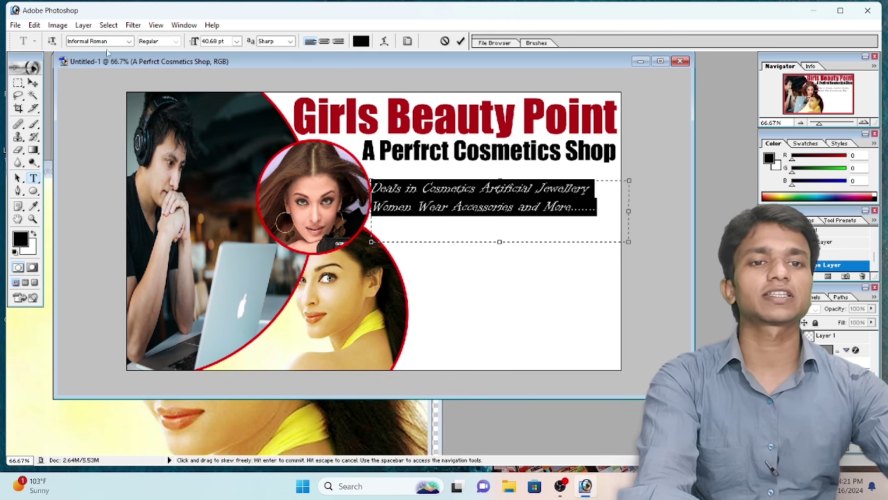
pyautogui.click(90, 42)
pyautogui.press('Down')
pyautogui.press('Down')
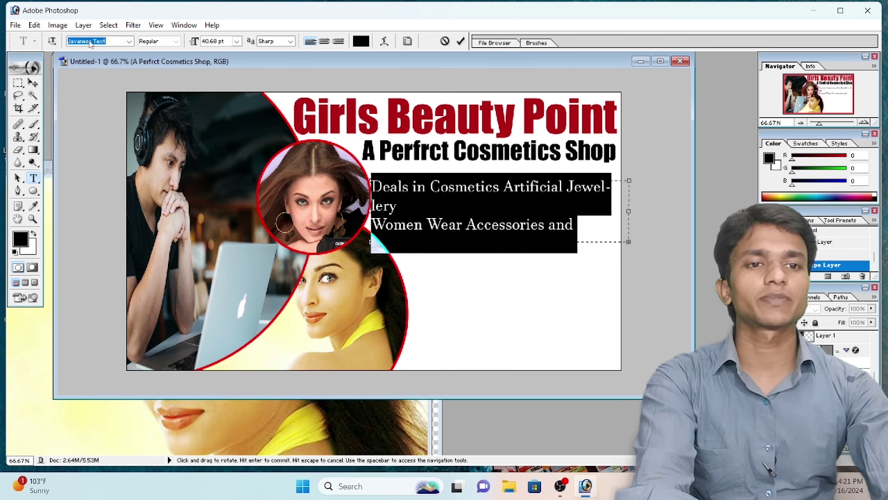
pyautogui.press('Down')
pyautogui.press('Down')
pyautogui.press('Down')
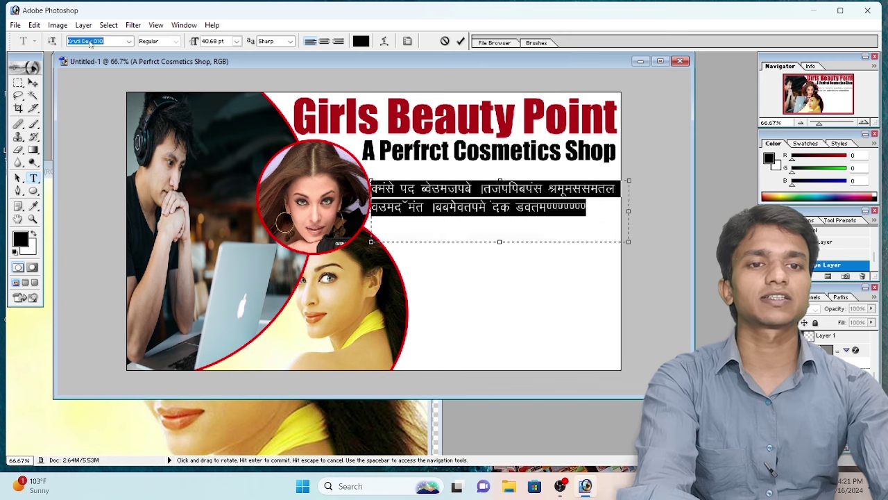
pyautogui.press('Down')
pyautogui.press('Up')
pyautogui.press('Up')
pyautogui.press('Up')
pyautogui.press('Up')
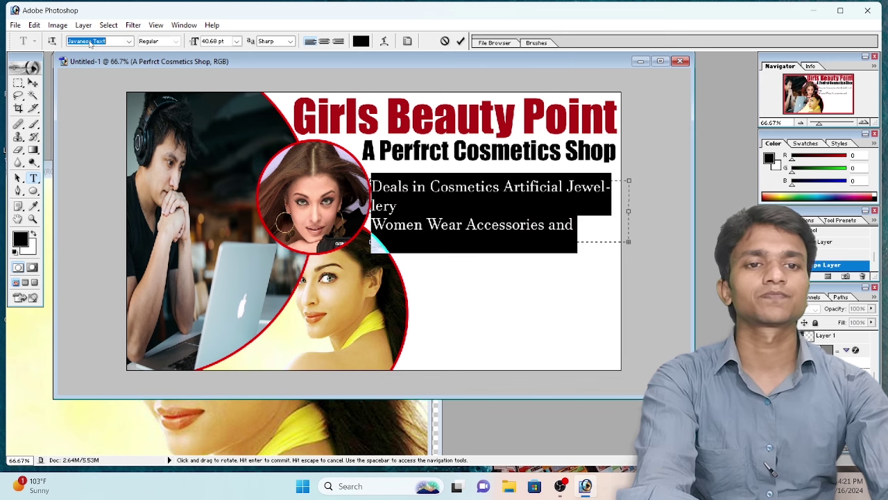
pyautogui.click(553, 204)
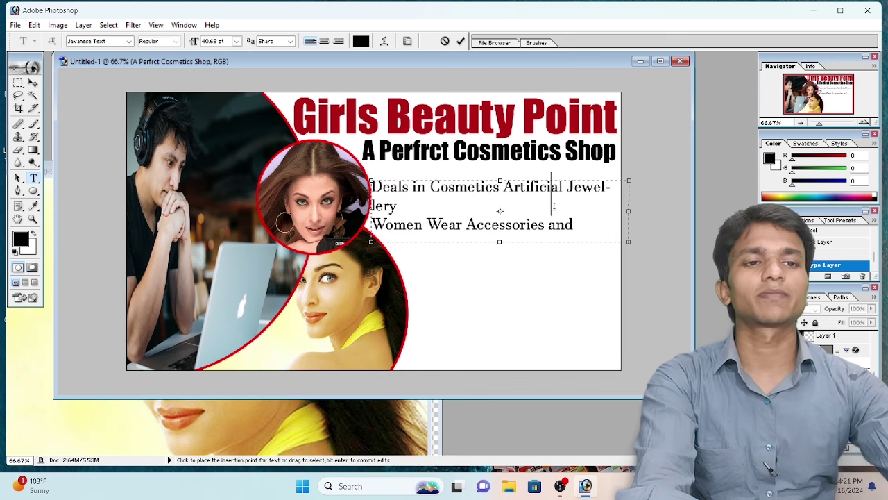
# Reflow the tagline onto two lines, move it under the subtitle, and enlarge it to about 45 pt
pyautogui.moveTo(620, 241)
pyautogui.mouseDown()
pyautogui.moveTo(678, 234)
pyautogui.moveTo(648, 231)
pyautogui.mouseUp()
pyautogui.moveTo(601, 218); pyautogui.dragTo(605, 205)
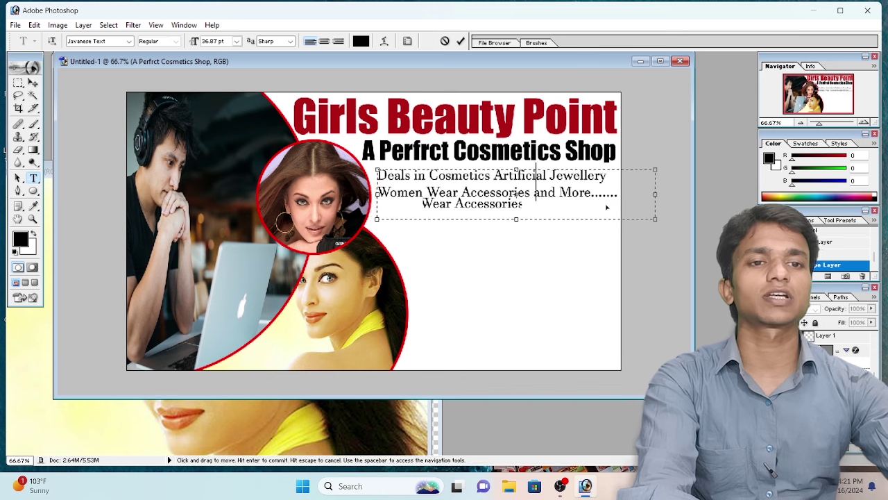
pyautogui.moveTo(659, 220); pyautogui.dragTo(663, 231)
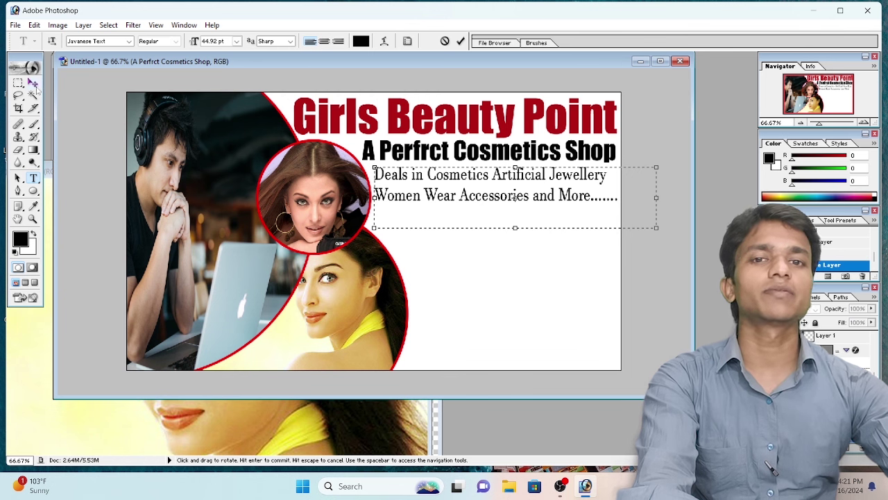
pyautogui.click(34, 84)
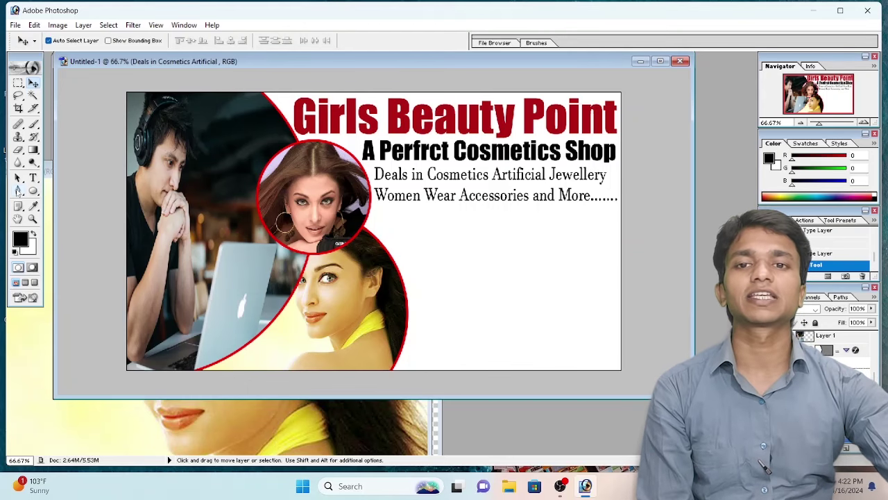
# Draw a black Pen-tool shape with corner points across the banner's lower right
pyautogui.moveTo(18, 191); pyautogui.dragTo(42, 188)
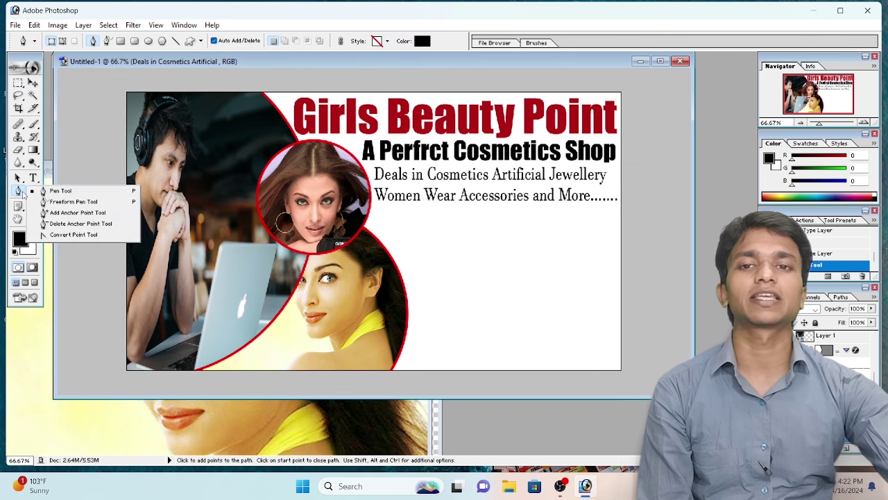
pyautogui.click(355, 369)
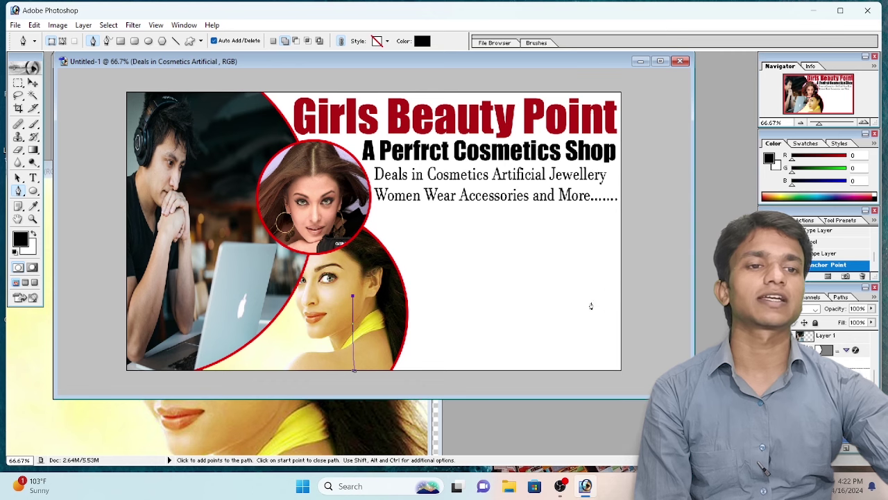
pyautogui.hotkey('ctrl', 'z')
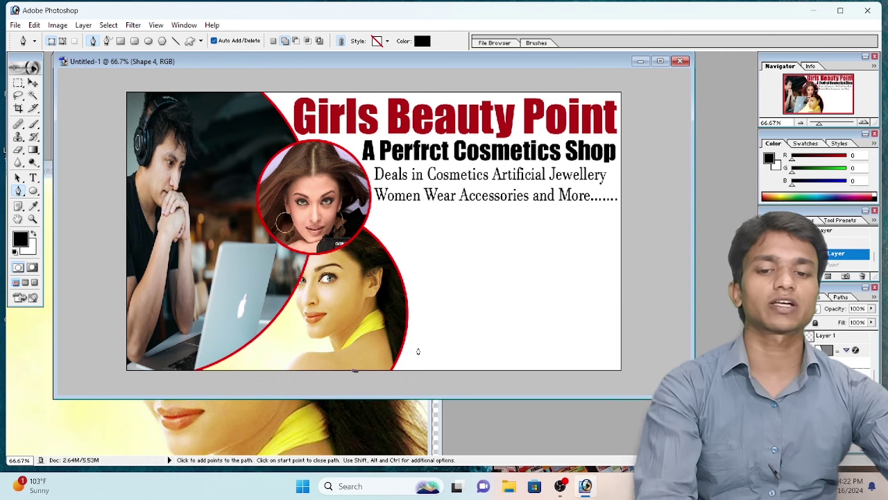
pyautogui.click(355, 370)
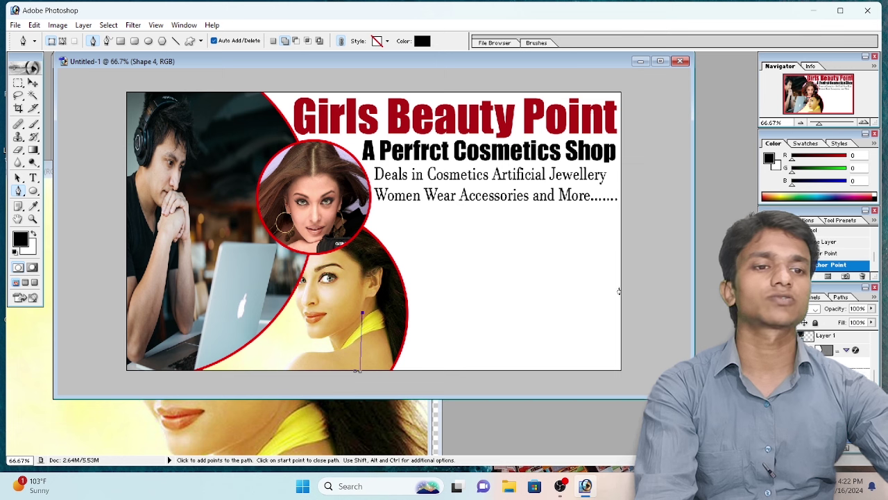
pyautogui.click(620, 290)
pyautogui.click(621, 372)
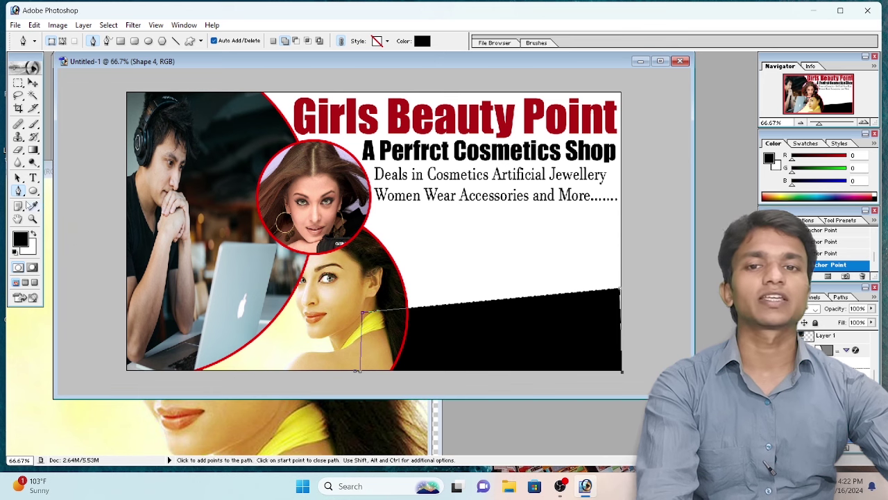
# Add anchor points on the top edge and drag them into a smooth wave
pyautogui.moveTo(18, 191); pyautogui.dragTo(45, 214)
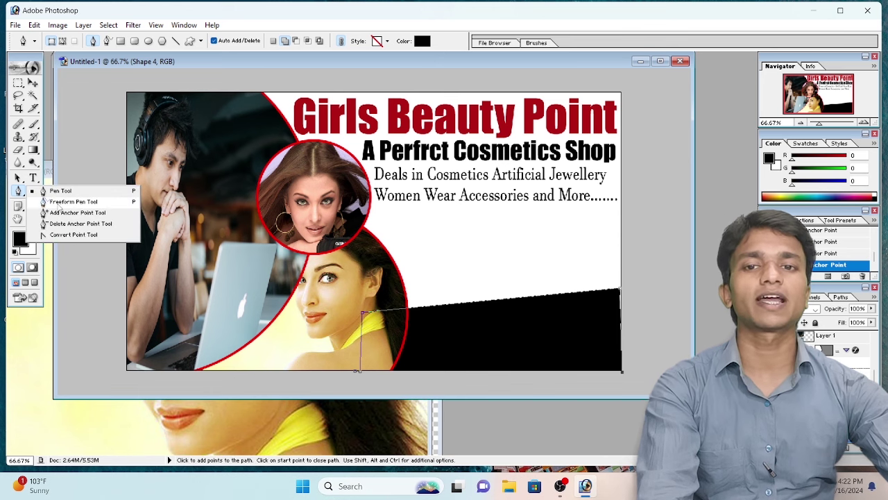
pyautogui.click(69, 212)
pyautogui.click(428, 310)
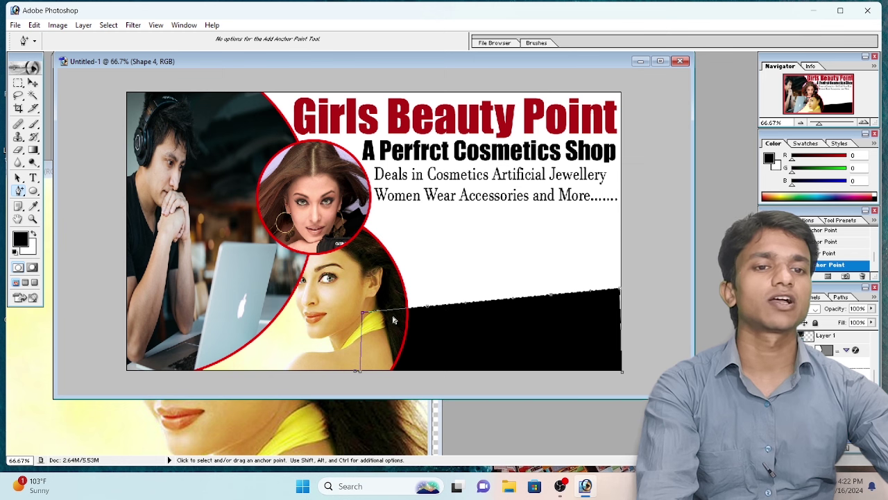
pyautogui.moveTo(423, 310); pyautogui.dragTo(435, 330)
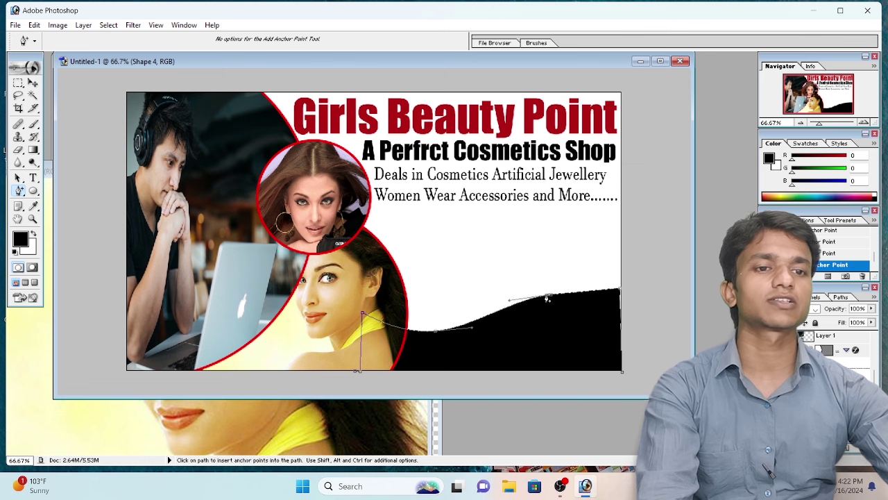
pyautogui.hotkey('ctrl', 'z')
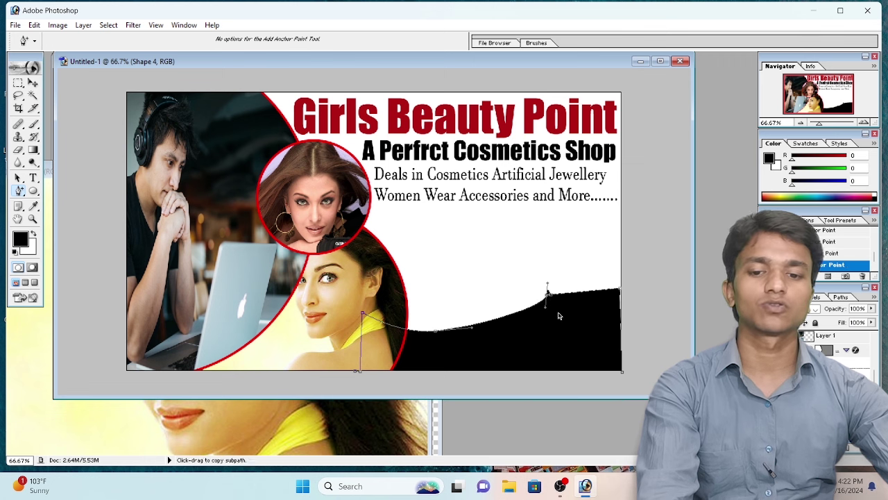
pyautogui.moveTo(557, 302); pyautogui.dragTo(619, 291)
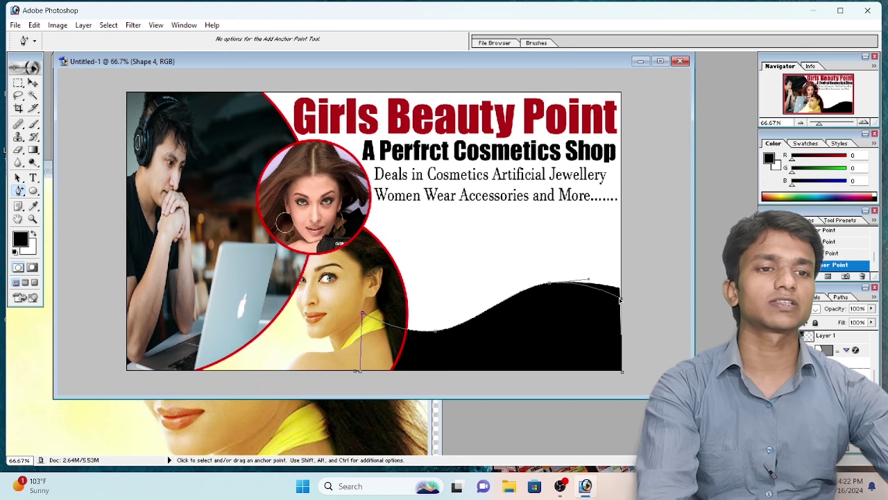
pyautogui.moveTo(622, 298); pyautogui.dragTo(623, 299)
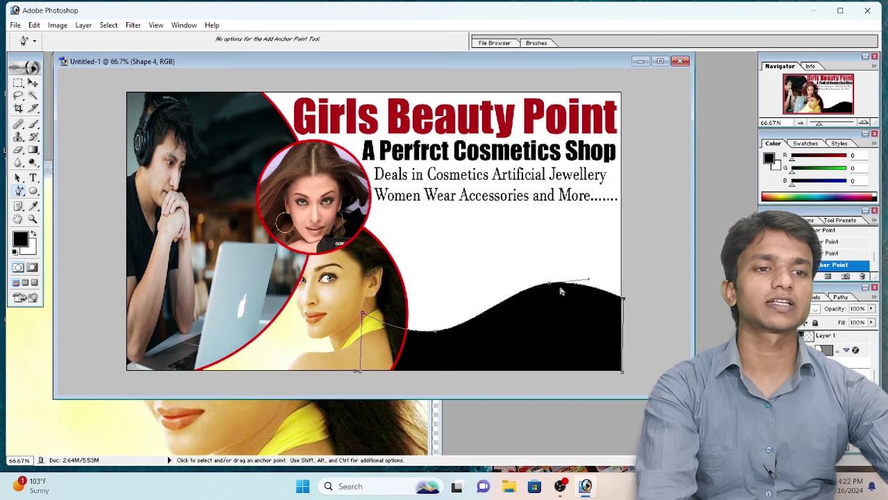
pyautogui.moveTo(551, 287); pyautogui.dragTo(551, 293)
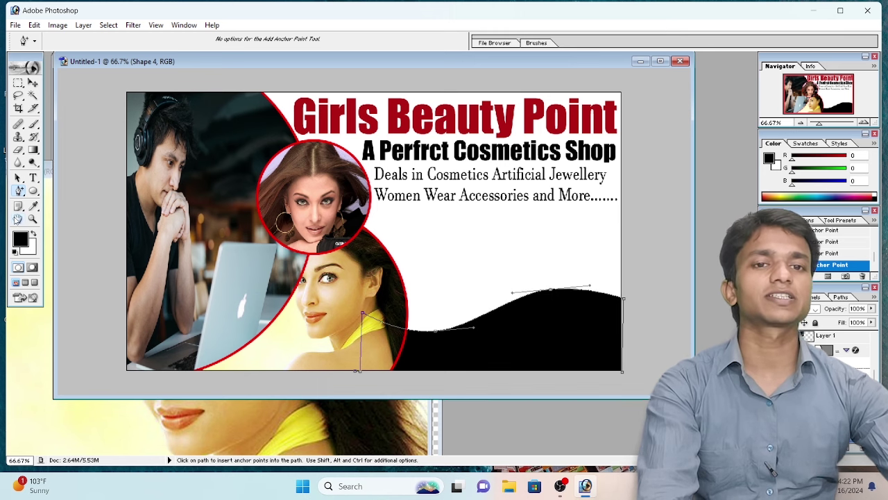
# Fill the wave shape with the headline's dark red colour
pyautogui.click(20, 239)
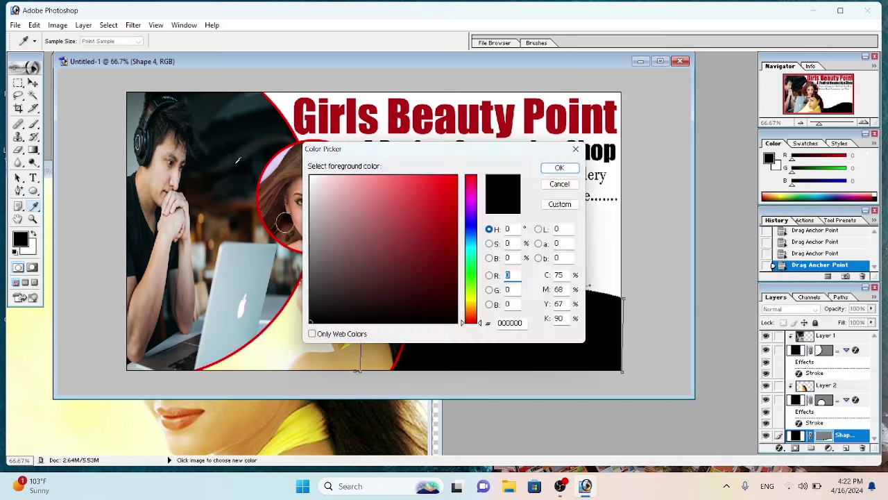
pyautogui.click(302, 118)
pyautogui.click(559, 168)
pyautogui.press('alt')
pyautogui.hotkey('alt', 'BackSpace')
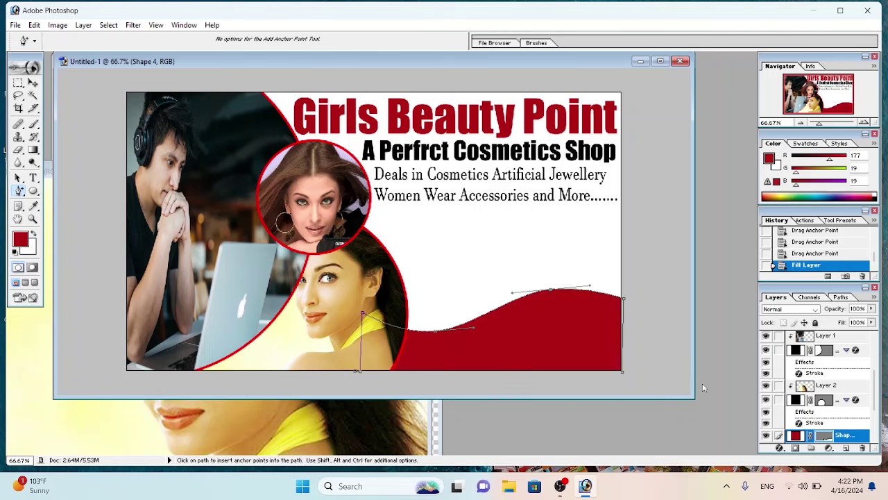
# Give the wave a bright green 7 px outside stroke
pyautogui.click(781, 447)
pyautogui.click(801, 438)
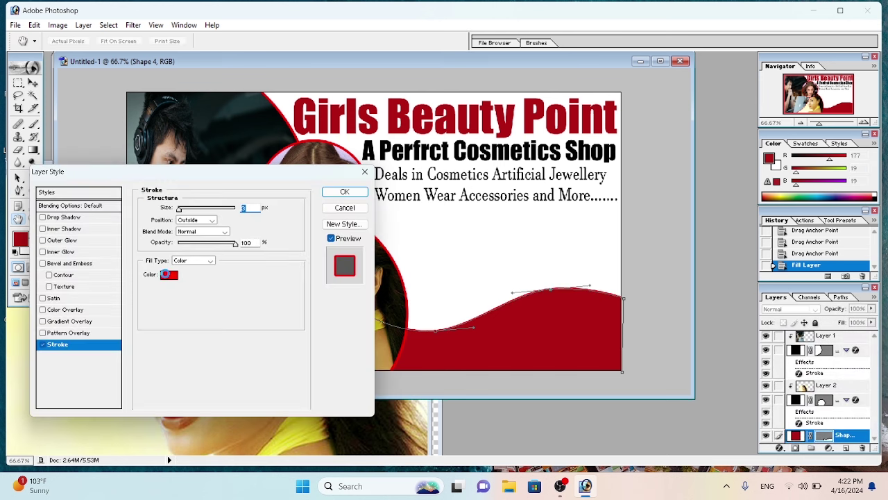
pyautogui.click(167, 274)
pyautogui.click(470, 259)
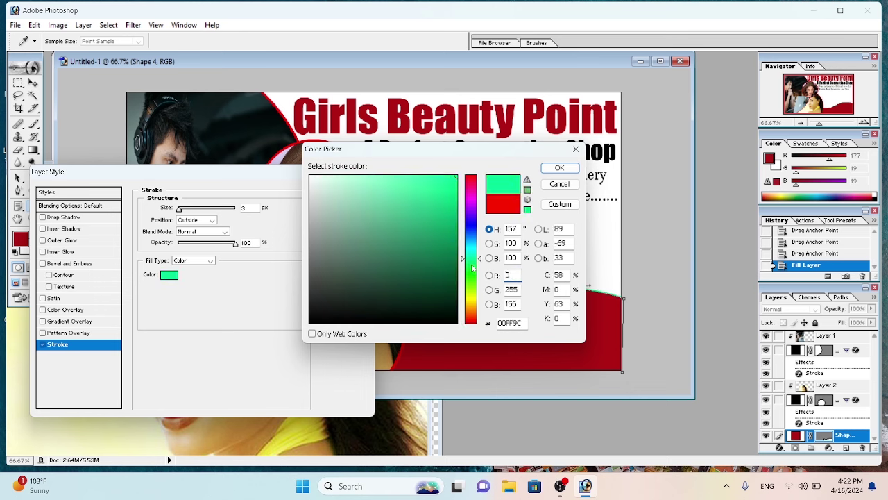
pyautogui.moveTo(473, 278); pyautogui.dragTo(478, 270)
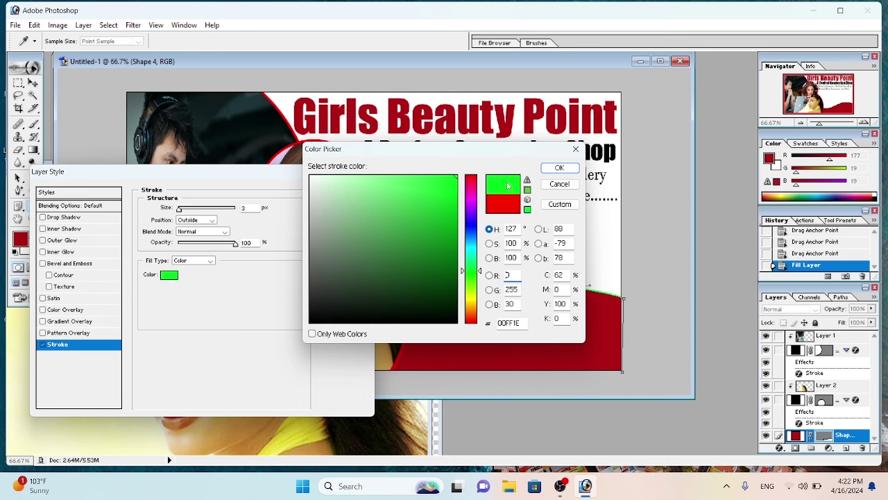
pyautogui.click(566, 170)
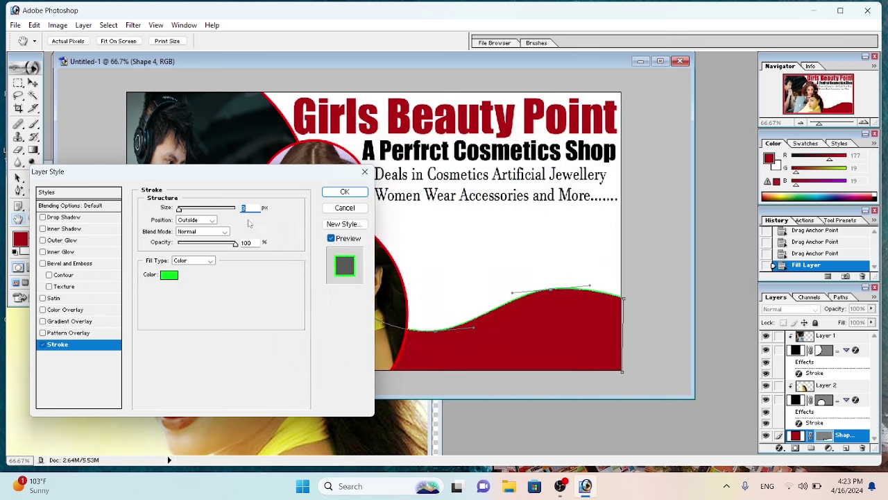
pyautogui.write('7')
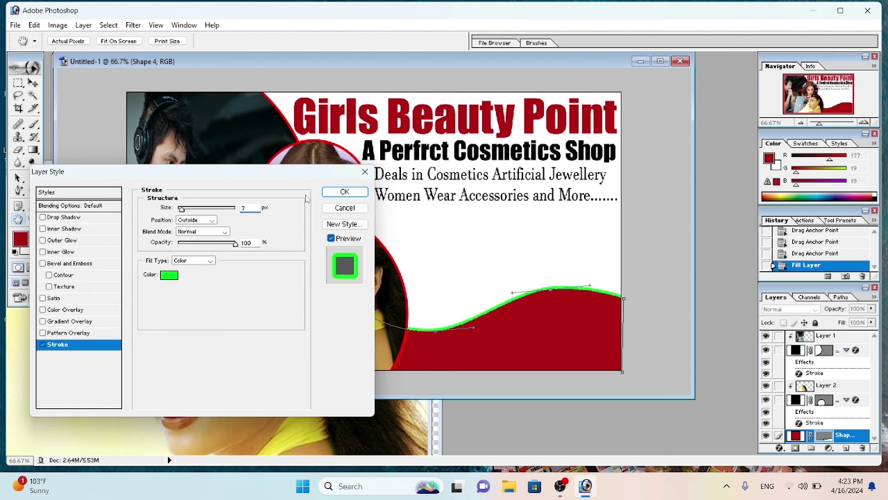
pyautogui.click(328, 193)
pyautogui.click(33, 82)
pyautogui.click(491, 269)
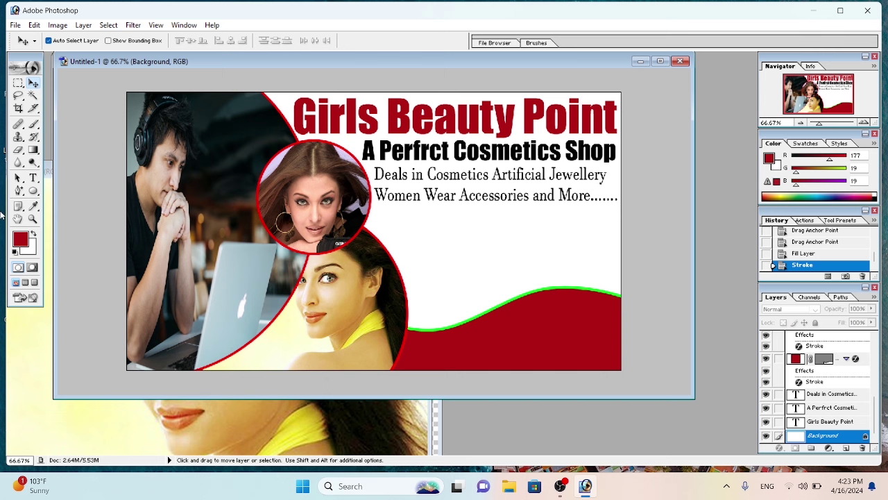
# Draw a dark red circle on the wave's left end, nudge it into place, and bring it to front
pyautogui.click(33, 192)
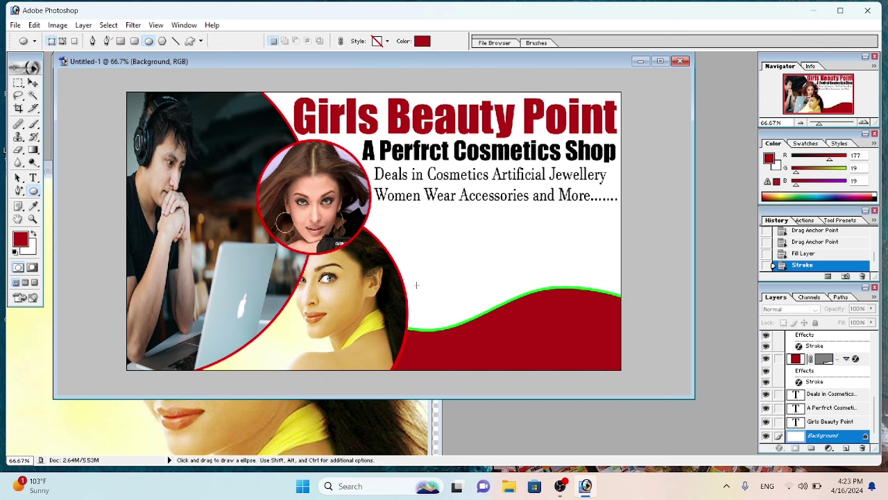
pyautogui.moveTo(389, 260); pyautogui.dragTo(505, 349)
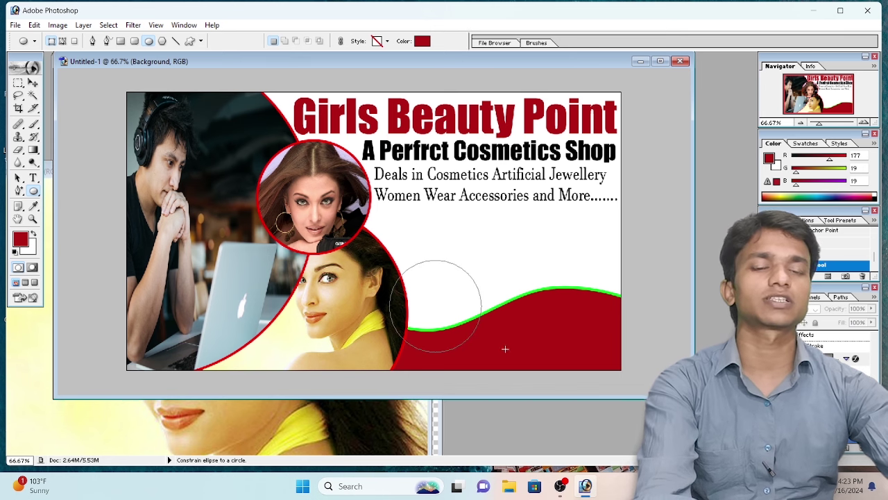
pyautogui.press('a')
pyautogui.moveTo(422, 308); pyautogui.dragTo(456, 310)
pyautogui.press('u')
pyautogui.press('a')
pyautogui.press('u')
pyautogui.press('a')
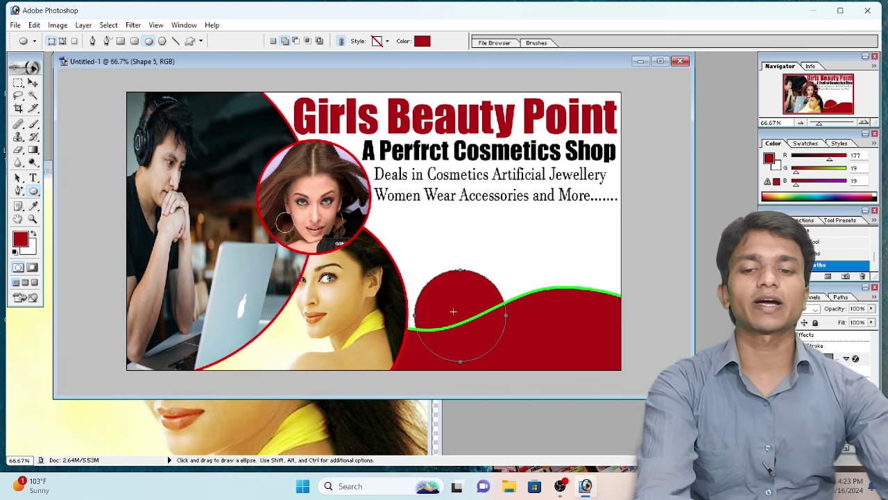
pyautogui.press('Return')
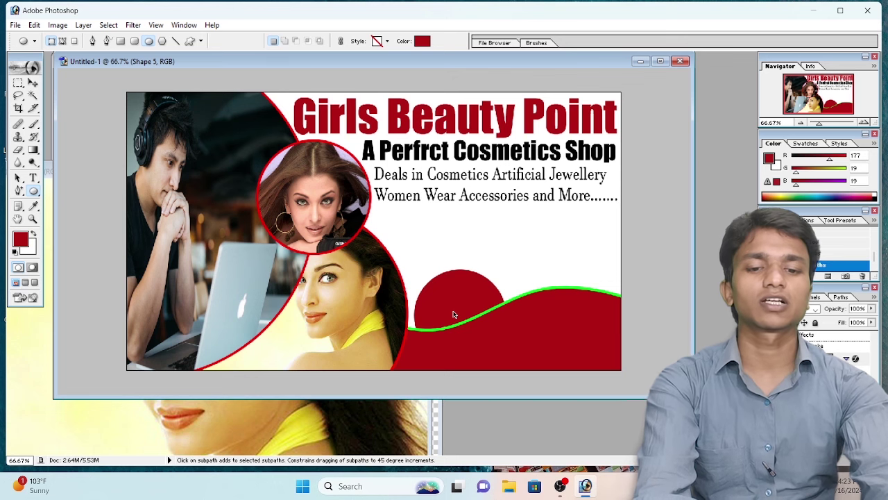
pyautogui.hotkey('ctrl', 'shift', ']')
# Arrange the open document windows and bring the bride photo document forward
pyautogui.press('u')
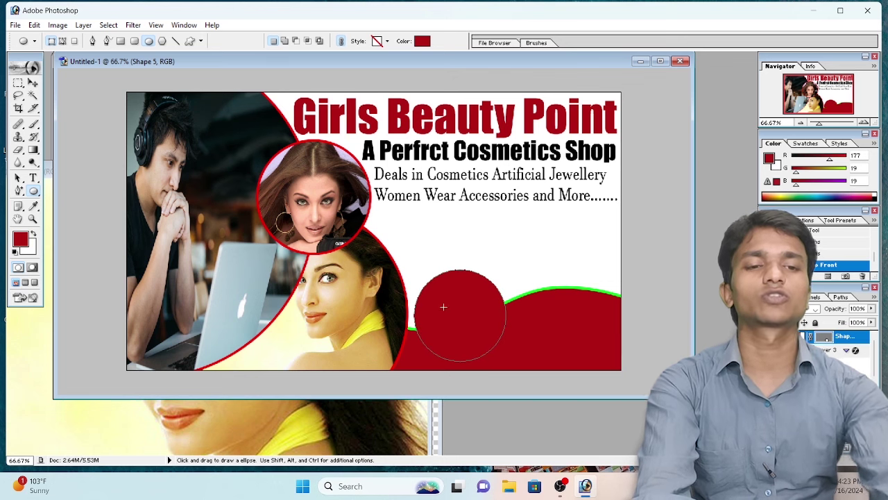
pyautogui.click(75, 409)
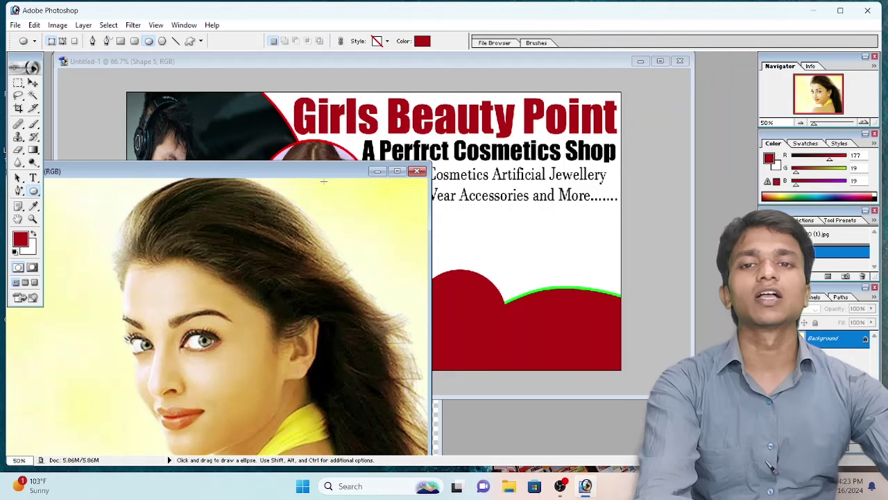
pyautogui.click(377, 171)
pyautogui.click(203, 432)
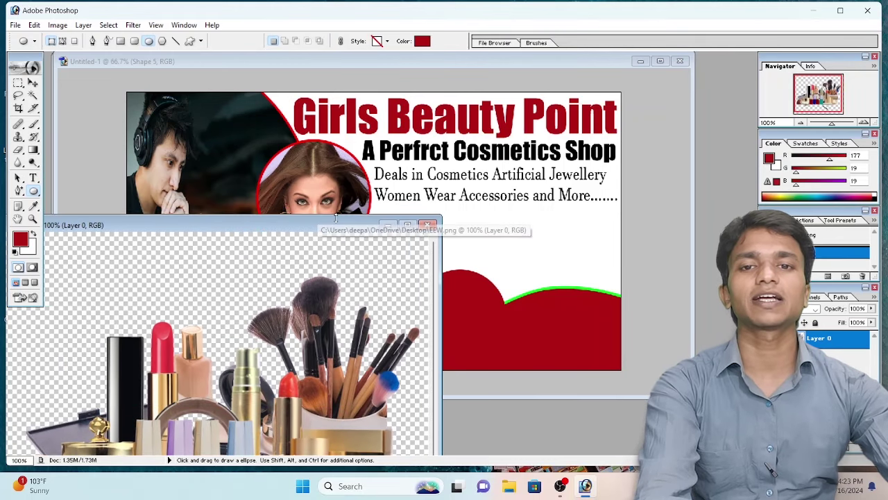
pyautogui.moveTo(167, 220); pyautogui.dragTo(424, 186)
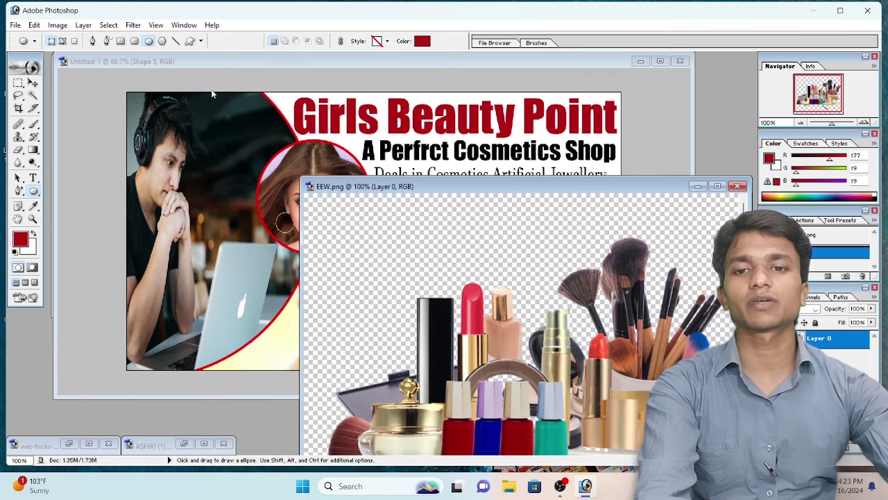
pyautogui.click(227, 62)
pyautogui.moveTo(257, 65); pyautogui.dragTo(329, 103)
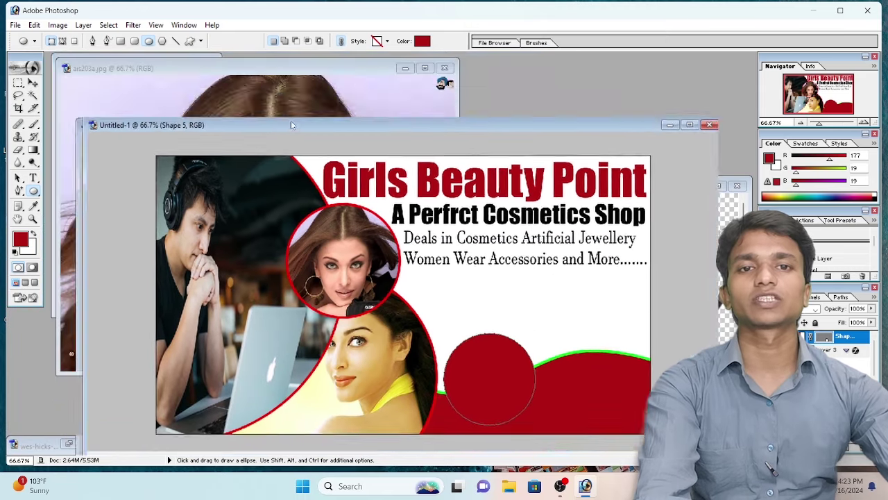
pyautogui.click(91, 164)
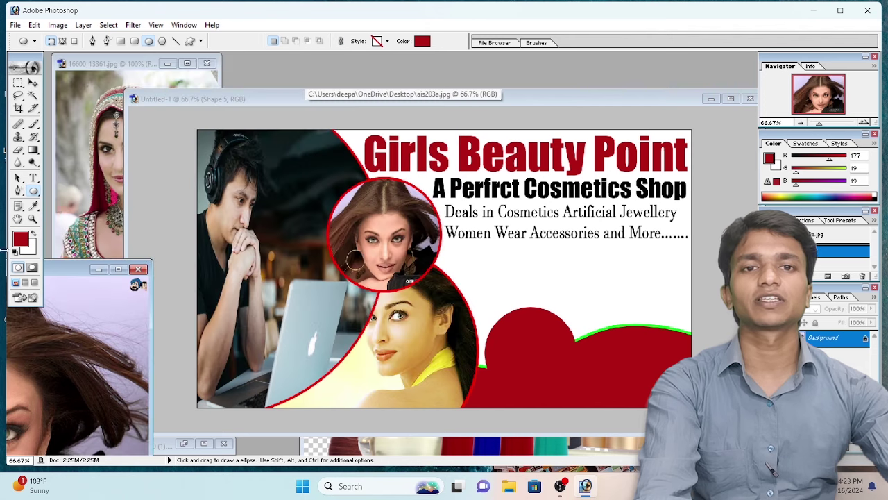
pyautogui.click(52, 83)
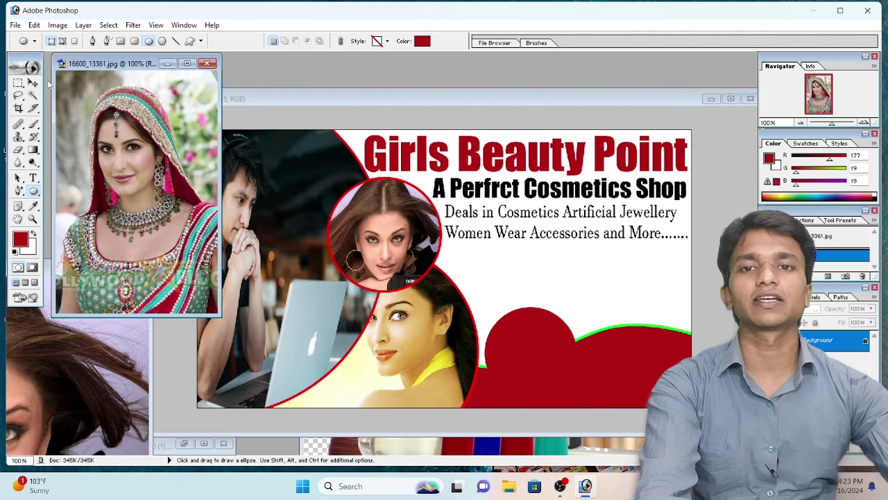
# Copy the bride photo into the banner and clip it into the red circle
pyautogui.click(32, 84)
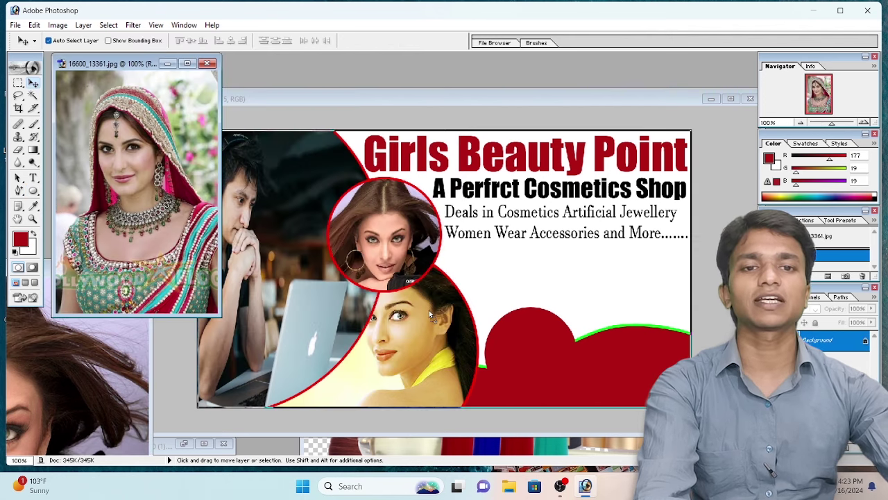
pyautogui.moveTo(194, 216); pyautogui.dragTo(487, 293)
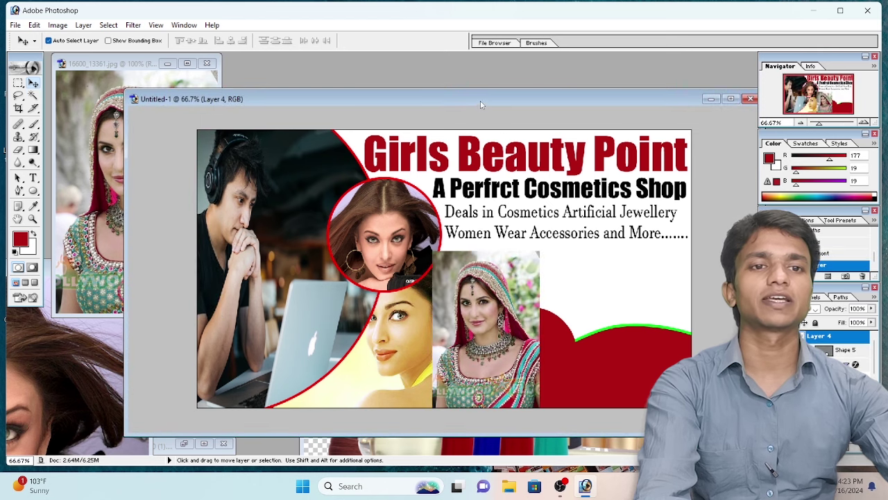
pyautogui.moveTo(481, 104); pyautogui.dragTo(356, 75)
pyautogui.moveTo(366, 303); pyautogui.dragTo(407, 302)
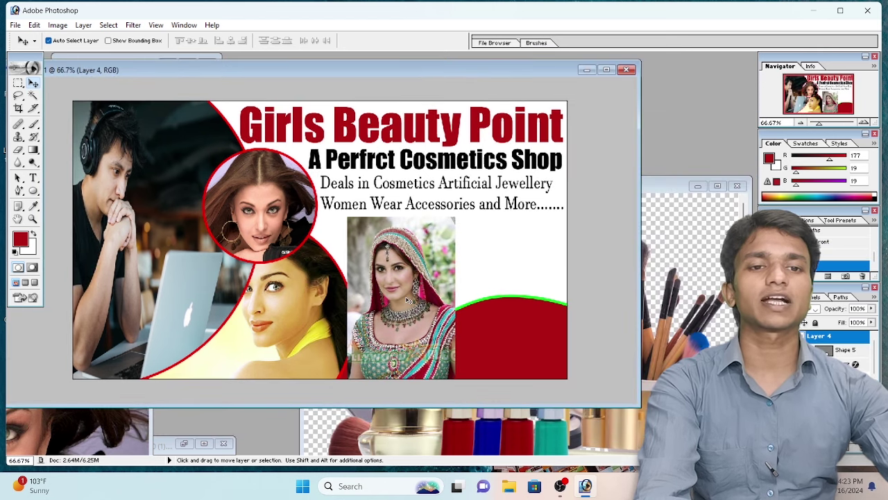
pyautogui.hotkey('ctrl', 'g')
pyautogui.moveTo(409, 300); pyautogui.dragTo(412, 347)
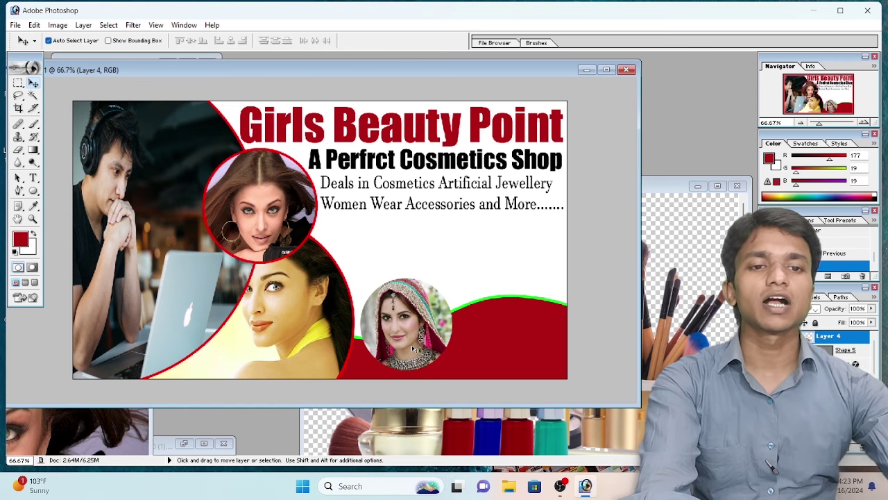
# Scale the bride photo down so her face fits inside the circle
pyautogui.hotkey('ctrl', 't')
pyautogui.moveTo(352, 266); pyautogui.dragTo(372, 279)
pyautogui.moveTo(405, 333); pyautogui.dragTo(393, 320)
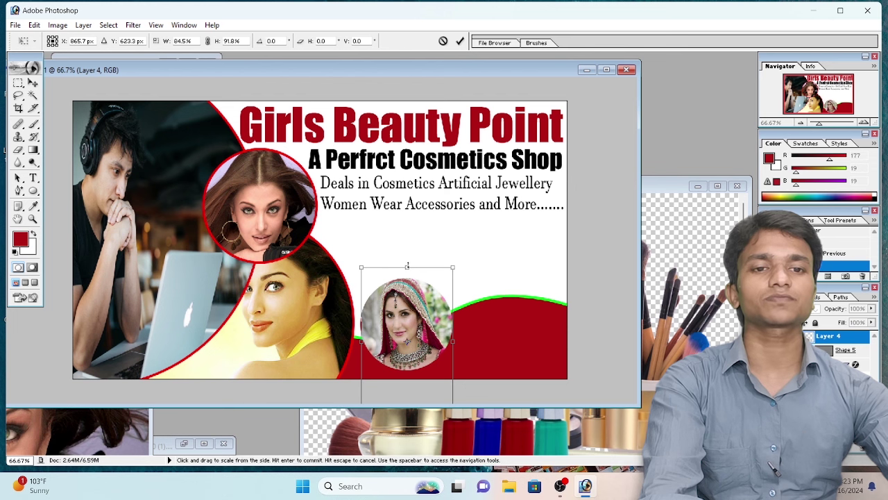
pyautogui.moveTo(408, 267); pyautogui.dragTo(407, 278)
pyautogui.press('Return')
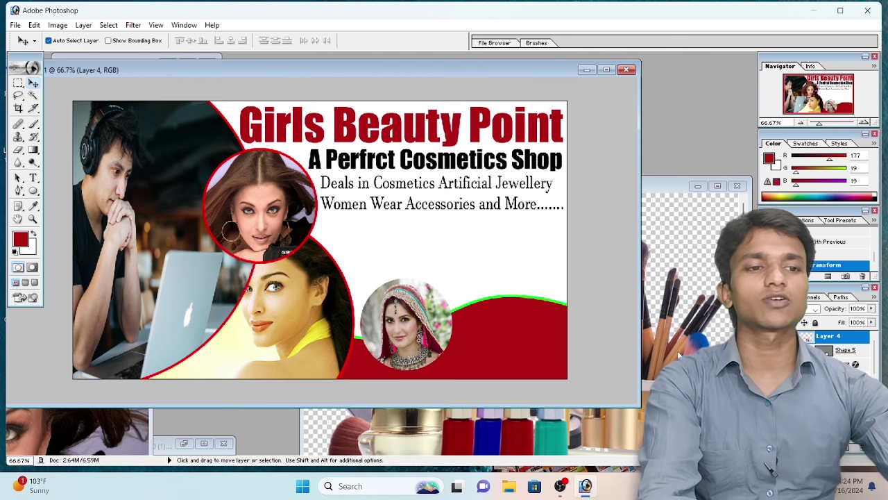
pyautogui.click(839, 349)
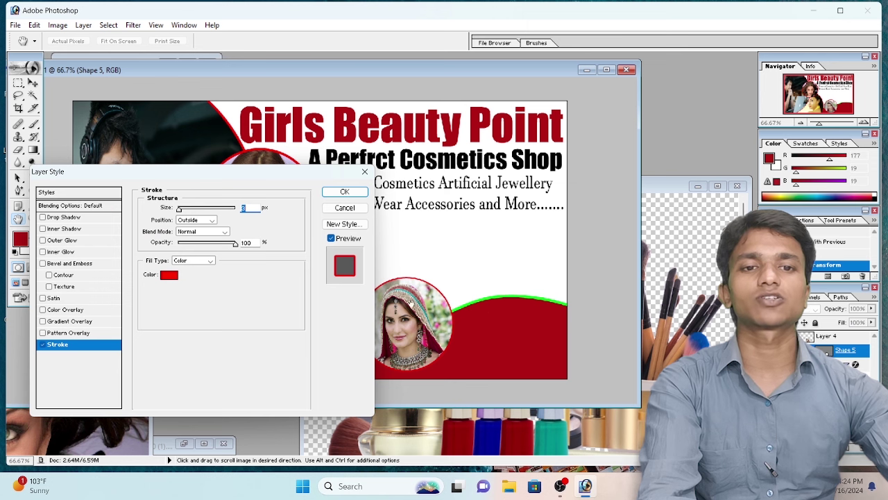
# Give the circle a 7 px green stroke sampled from the wave outline
pyautogui.click(167, 275)
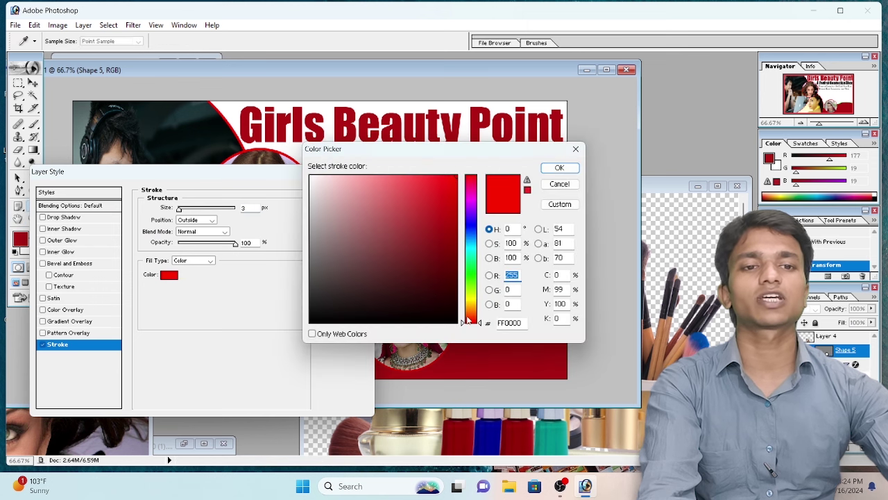
pyautogui.moveTo(476, 154); pyautogui.dragTo(216, 124)
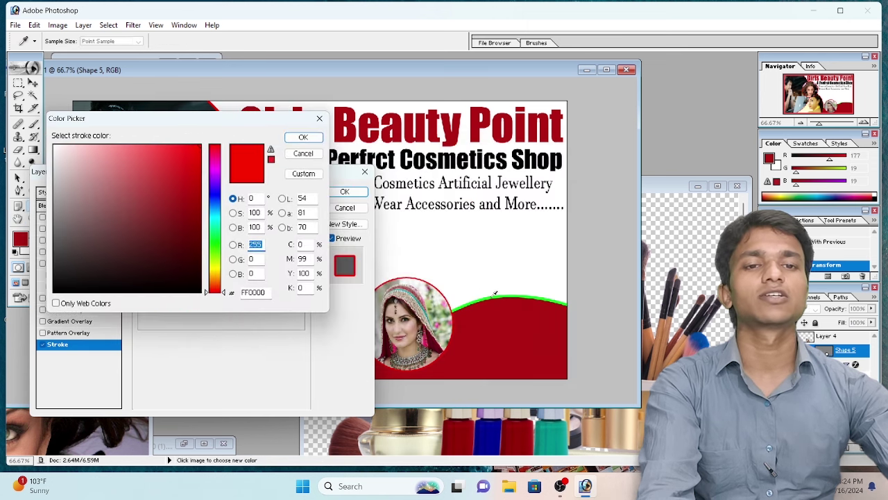
pyautogui.click(489, 297)
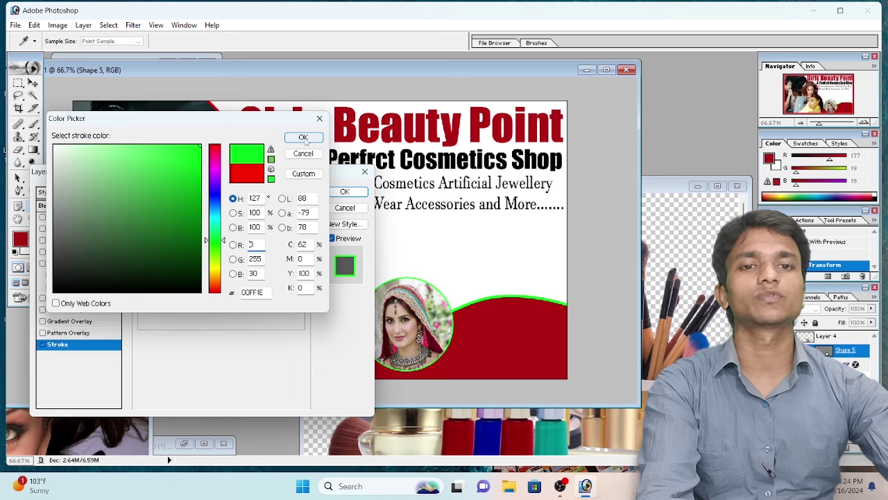
pyautogui.click(303, 137)
pyautogui.write('7')
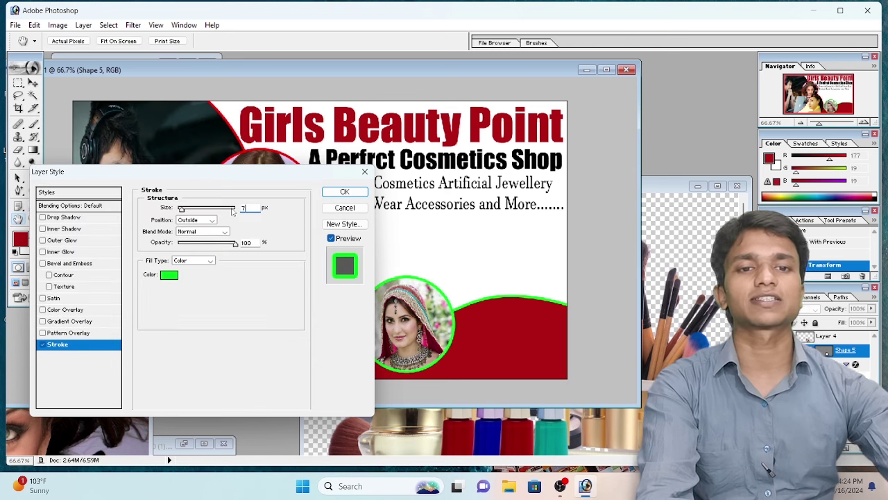
pyautogui.click(345, 192)
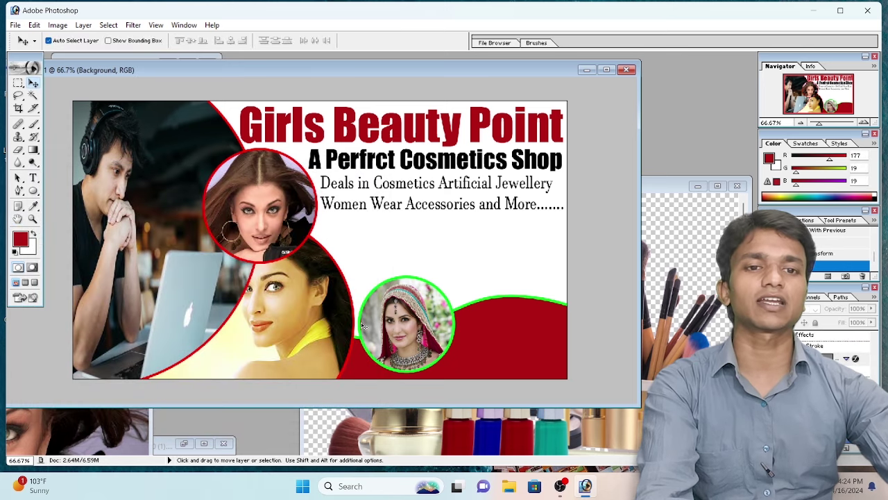
# Copy the cosmetics product image into the banner above the wave layer
pyautogui.moveTo(363, 326); pyautogui.dragTo(346, 327)
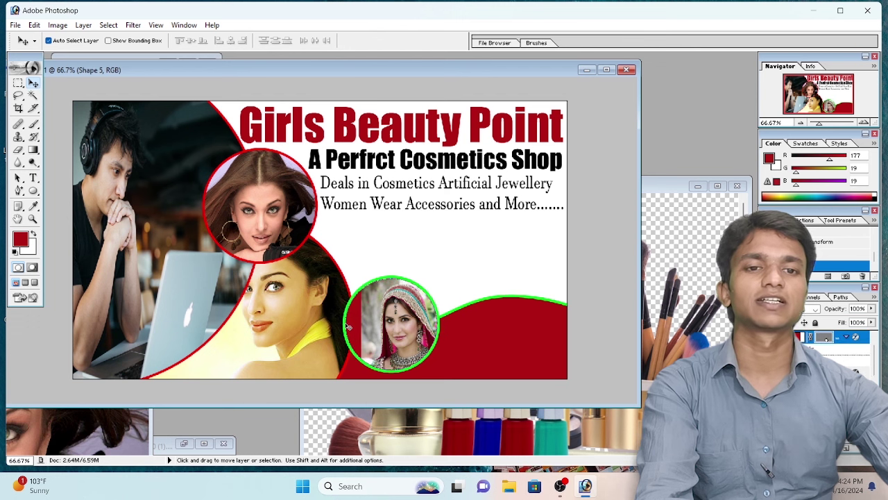
pyautogui.hotkey('ctrl', 'z')
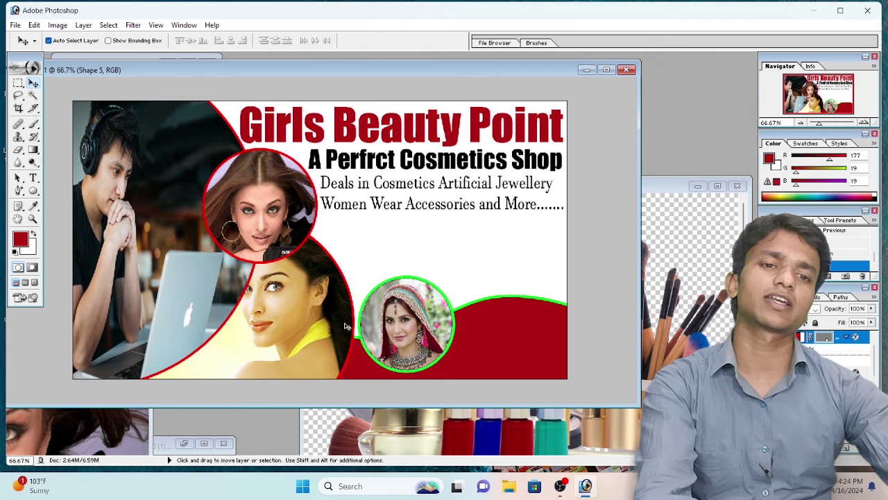
pyautogui.click(426, 261)
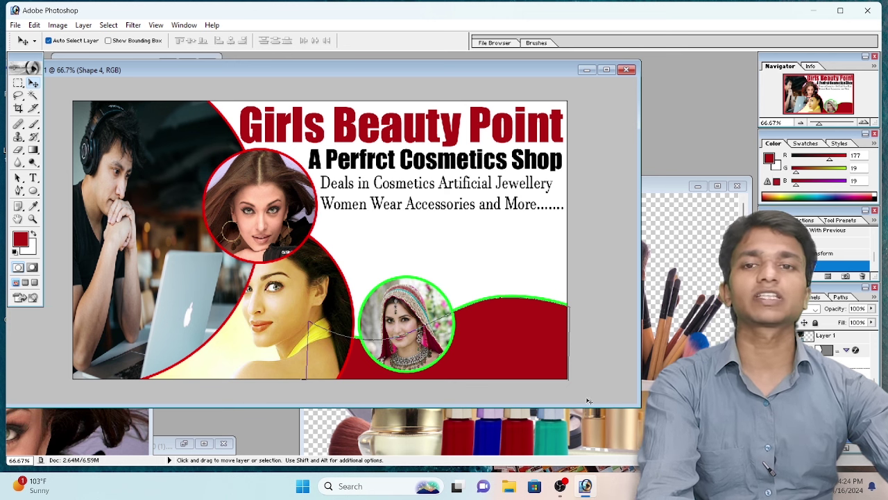
pyautogui.click(486, 423)
pyautogui.moveTo(474, 305)
pyautogui.mouseDown()
pyautogui.moveTo(324, 201)
pyautogui.moveTo(283, 139)
pyautogui.moveTo(533, 285)
pyautogui.moveTo(522, 296)
pyautogui.mouseUp()
# Scale the cosmetics image to about 84% and move it down and right
pyautogui.hotkey('ctrl', 't')
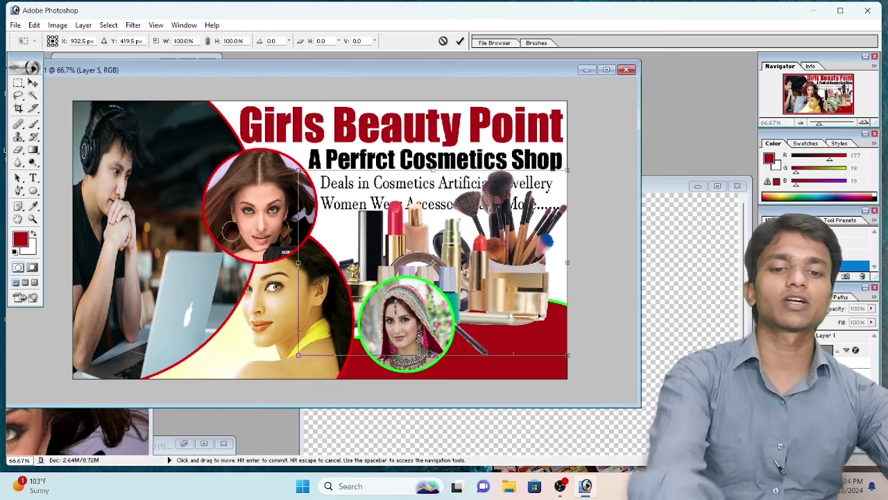
pyautogui.moveTo(567, 355); pyautogui.dragTo(523, 322)
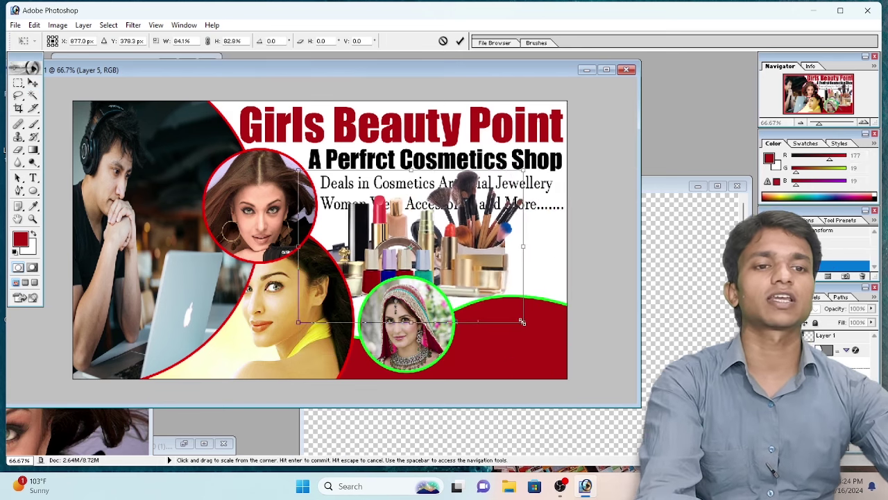
pyautogui.moveTo(475, 267); pyautogui.dragTo(528, 298)
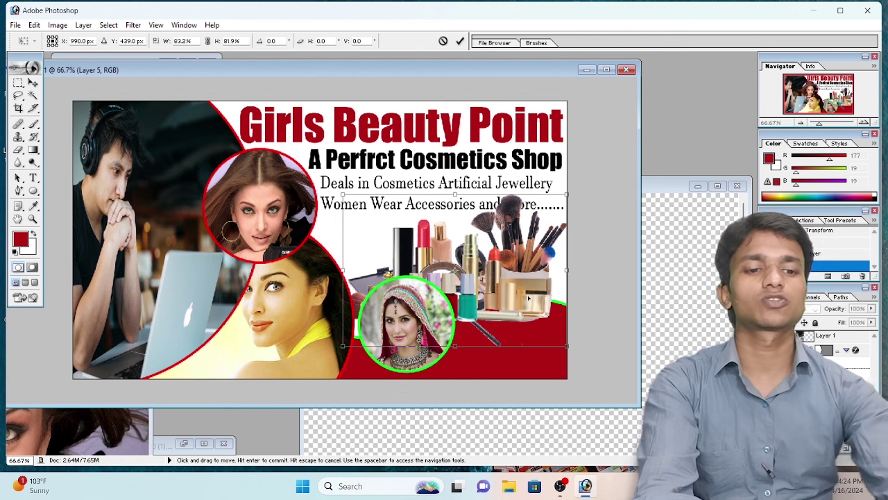
pyautogui.press('Return')
# Send the cosmetics image behind the red band and shrink it slightly more
pyautogui.hotkey('ctrl', 'shift', '[')
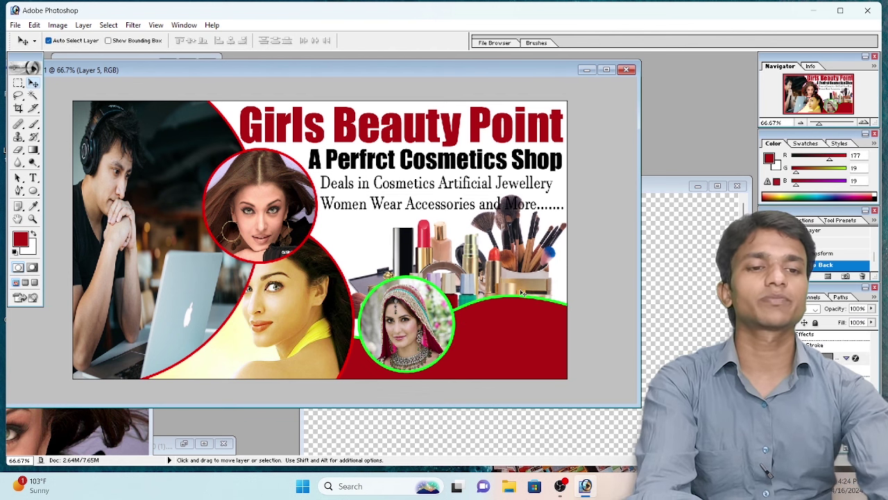
pyautogui.hotkey('ctrl', 't')
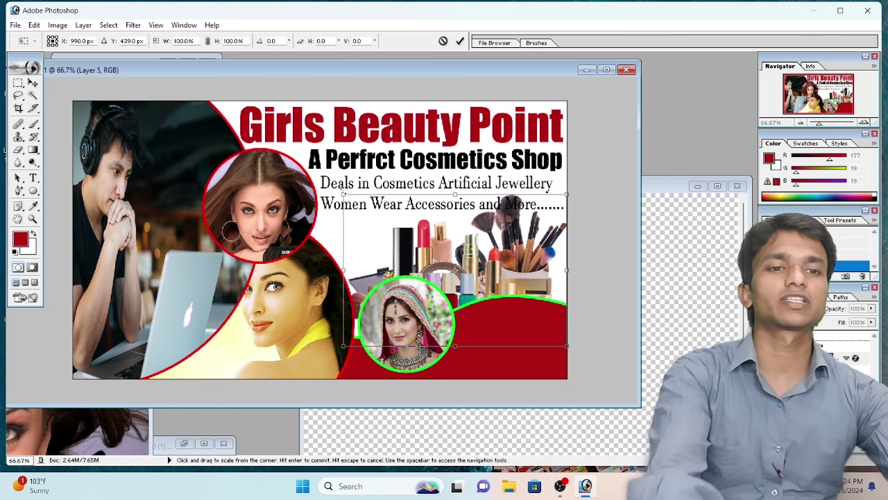
pyautogui.moveTo(346, 198); pyautogui.dragTo(360, 219)
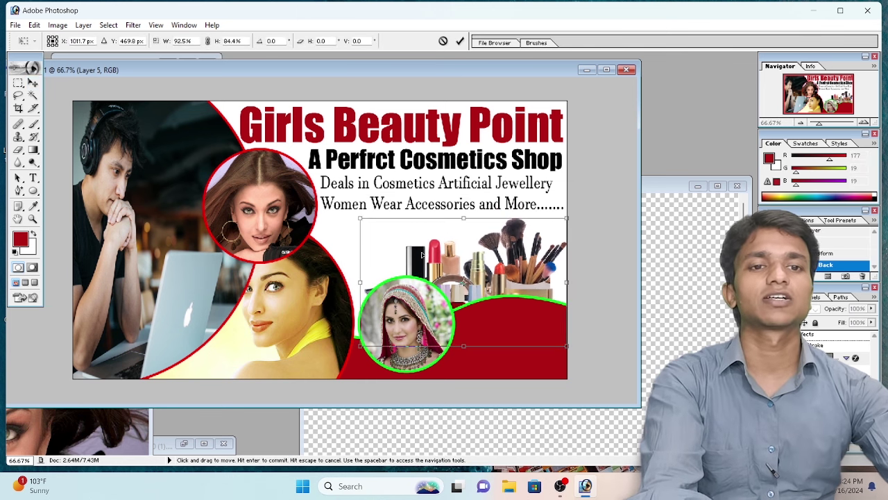
pyautogui.moveTo(424, 255); pyautogui.dragTo(413, 251)
pyautogui.press('Return')
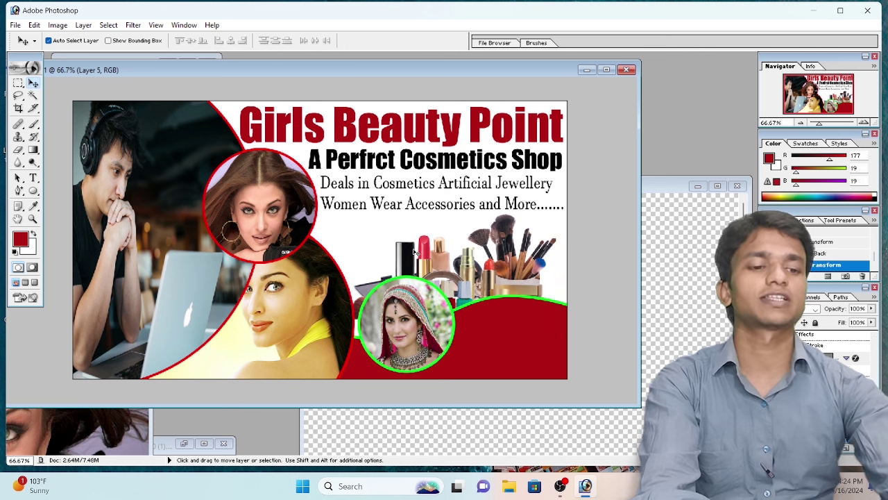
# Create a 'Call Us' text layer, bring it to the front, and move it near the products
pyautogui.click(528, 313)
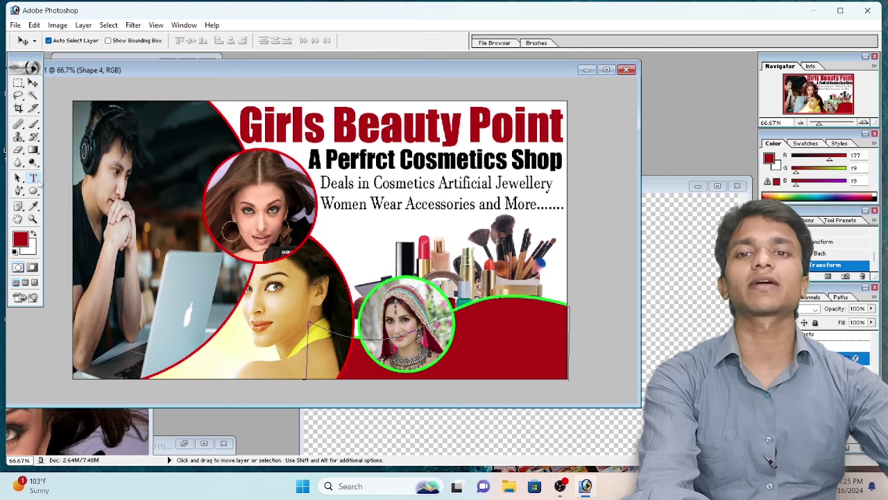
pyautogui.click(33, 178)
pyautogui.moveTo(340, 299); pyautogui.dragTo(390, 304)
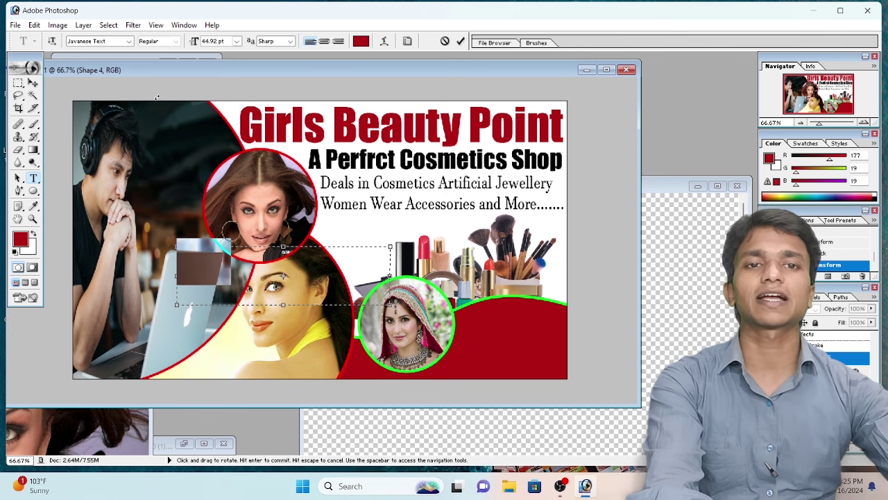
pyautogui.click(33, 83)
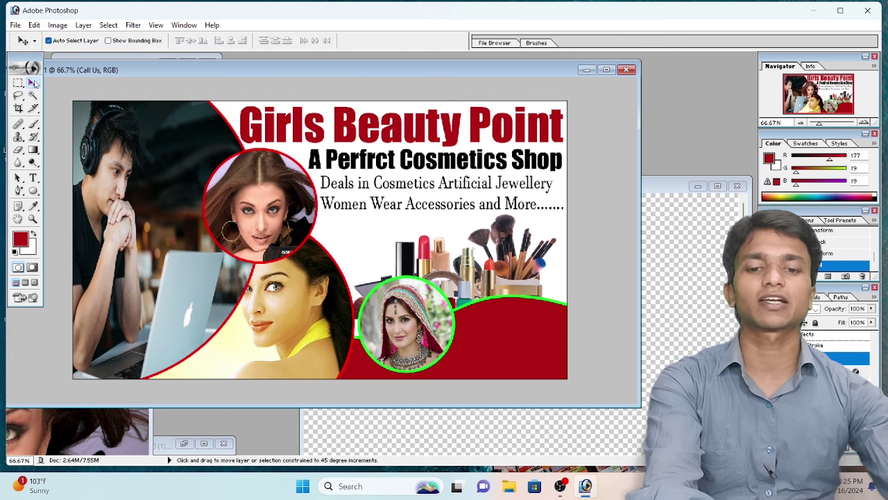
pyautogui.hotkey('ctrl', 'shift', ']')
pyautogui.moveTo(184, 255); pyautogui.dragTo(462, 334)
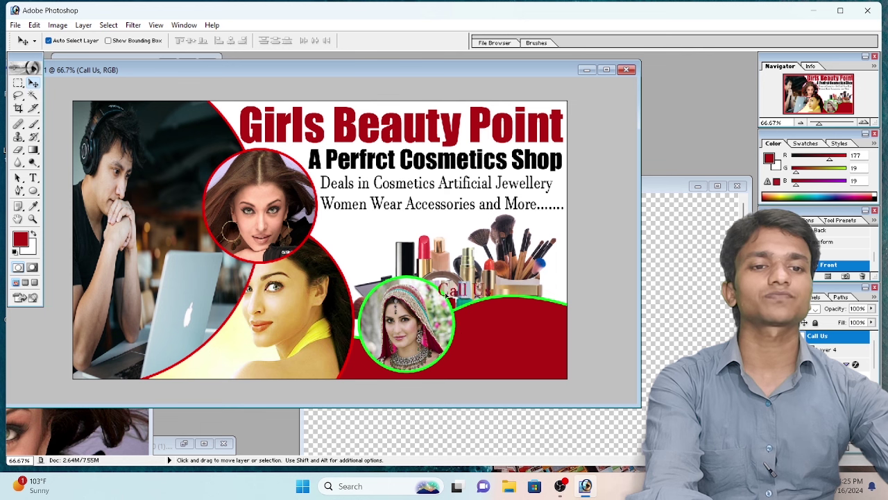
pyautogui.moveTo(446, 295); pyautogui.dragTo(427, 247)
# Make the 'Call Us' text white and move it down onto the red band
pyautogui.click(33, 178)
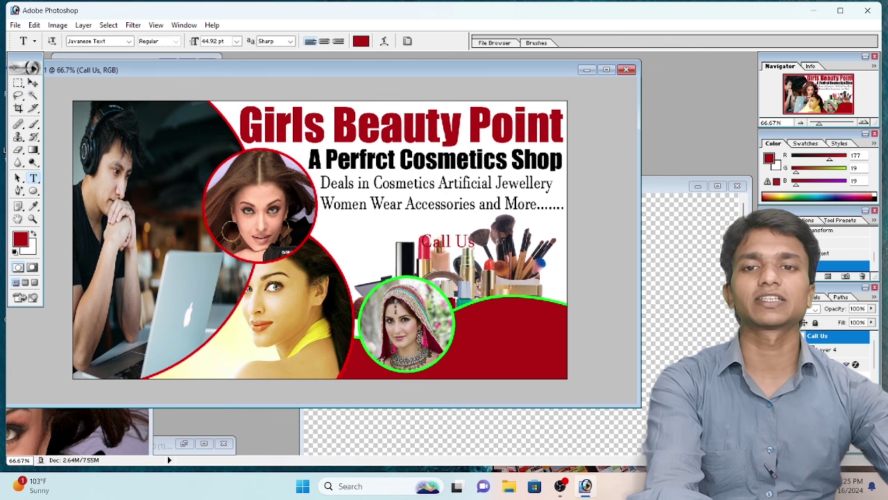
pyautogui.click(447, 241)
pyautogui.moveTo(422, 242); pyautogui.dragTo(480, 247)
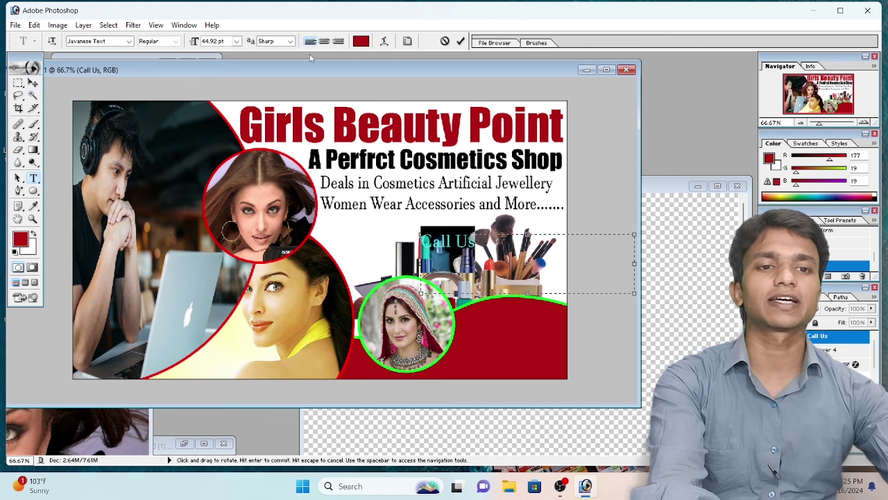
pyautogui.click(361, 41)
pyautogui.click(375, 221)
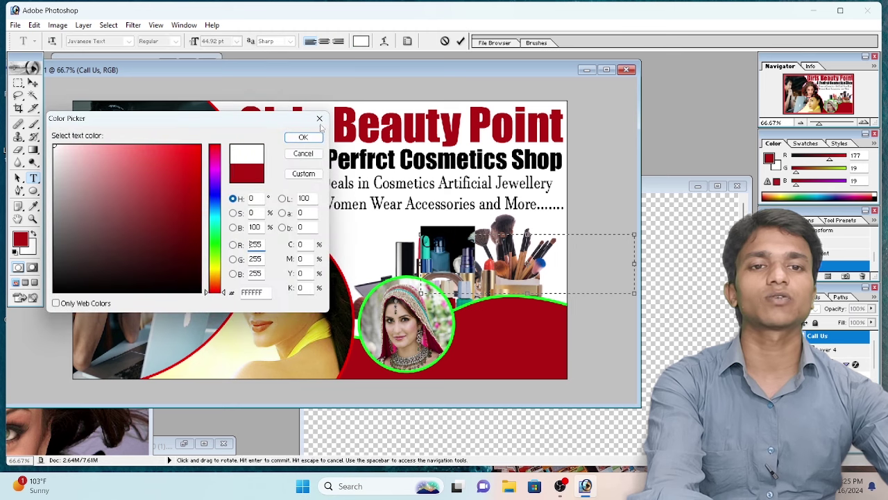
pyautogui.click(303, 137)
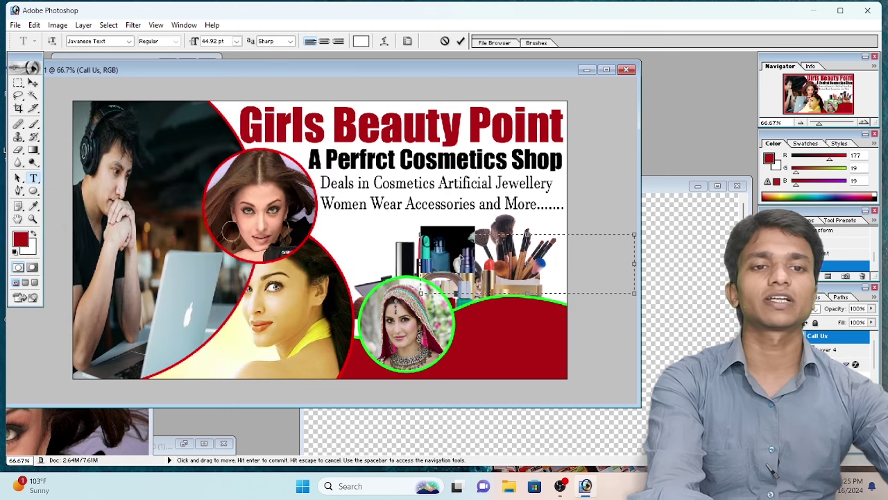
pyautogui.moveTo(527, 262); pyautogui.dragTo(560, 347)
pyautogui.click(495, 340)
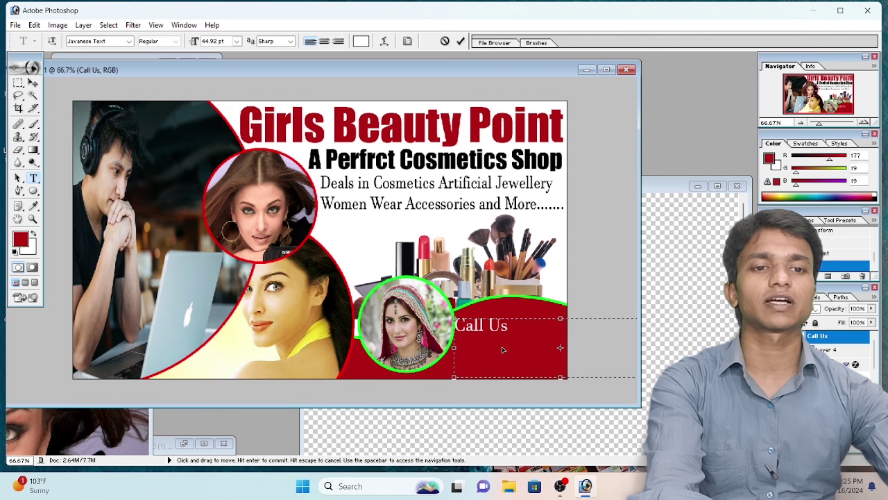
pyautogui.moveTo(501, 351); pyautogui.dragTo(522, 337)
# Enlarge 'Call Us' to 54.92 pt, commit it, and lower it on the band
pyautogui.hotkey('ctrl', 'a')
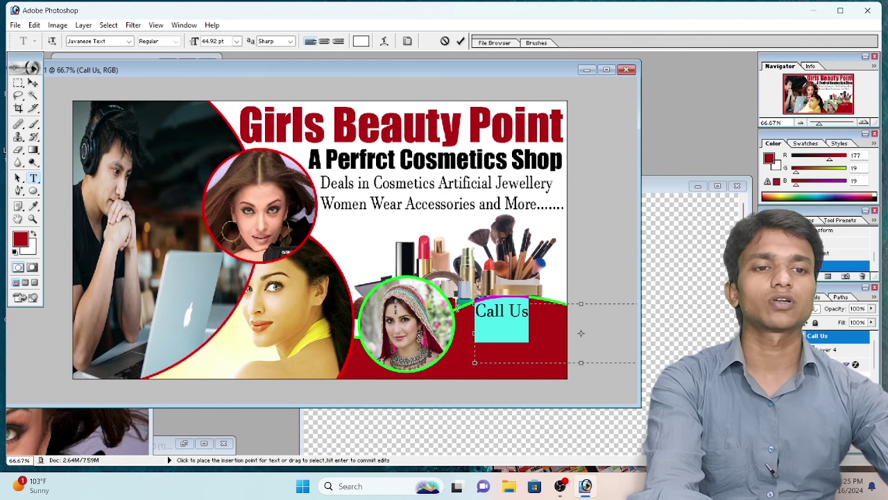
pyautogui.moveTo(582, 329); pyautogui.dragTo(581, 321)
pyautogui.hotkey('ctrl', 'shift', '.')
pyautogui.hotkey('ctrl', 'shift', '.')
pyautogui.hotkey('ctrl', 'shift', '.')
pyautogui.hotkey('ctrl', 'shift', '.')
pyautogui.hotkey('ctrl', 'shift', '.')
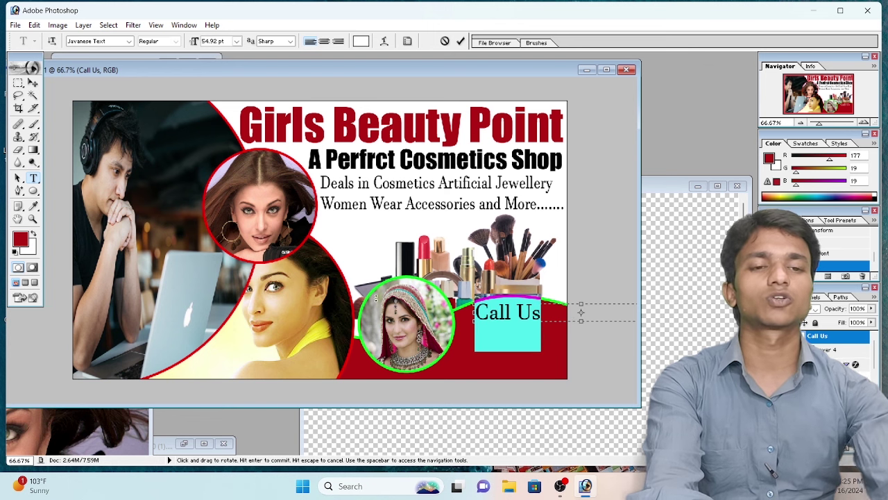
pyautogui.moveTo(536, 314); pyautogui.dragTo(541, 321)
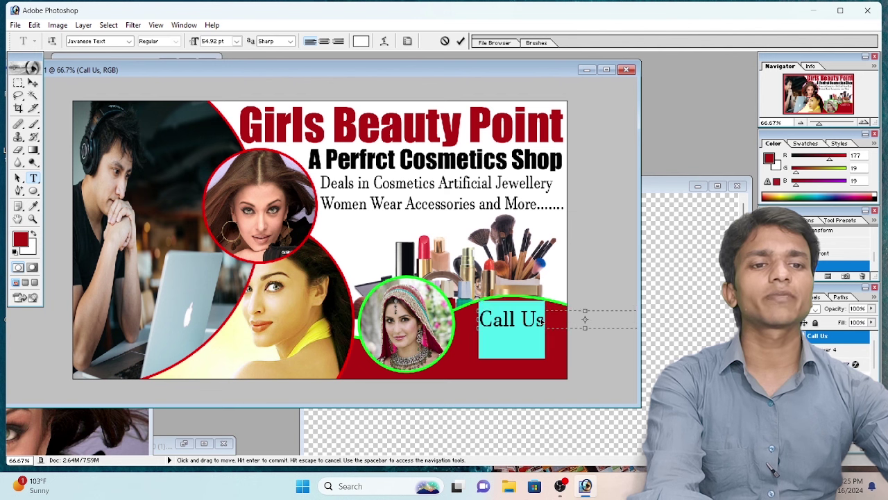
pyautogui.click(546, 318)
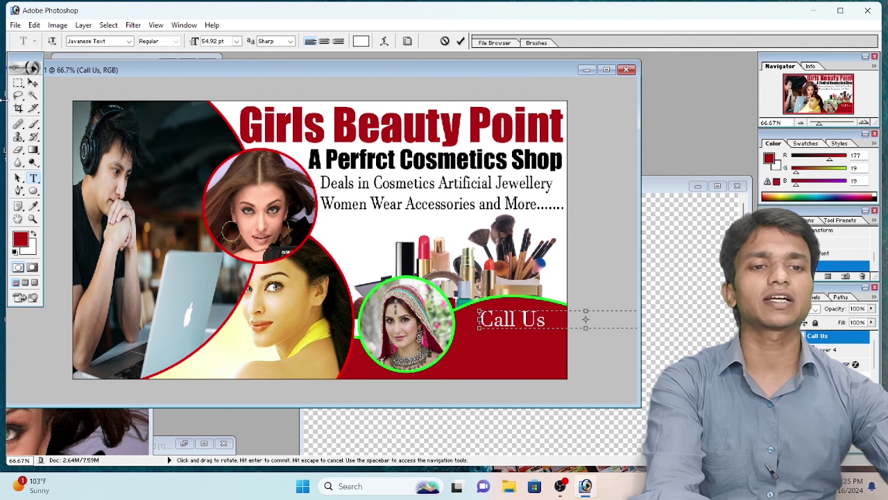
pyautogui.hotkey('ctrl', 'Return')
pyautogui.press('v')
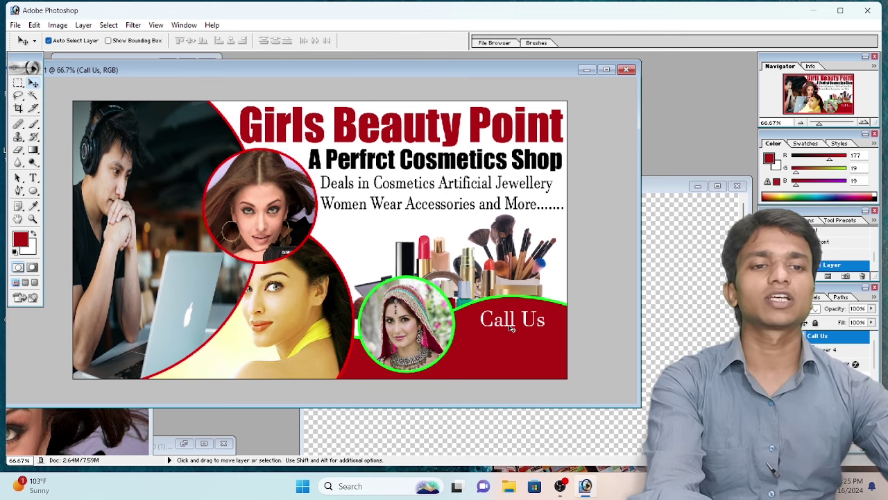
pyautogui.moveTo(512, 329); pyautogui.dragTo(505, 347)
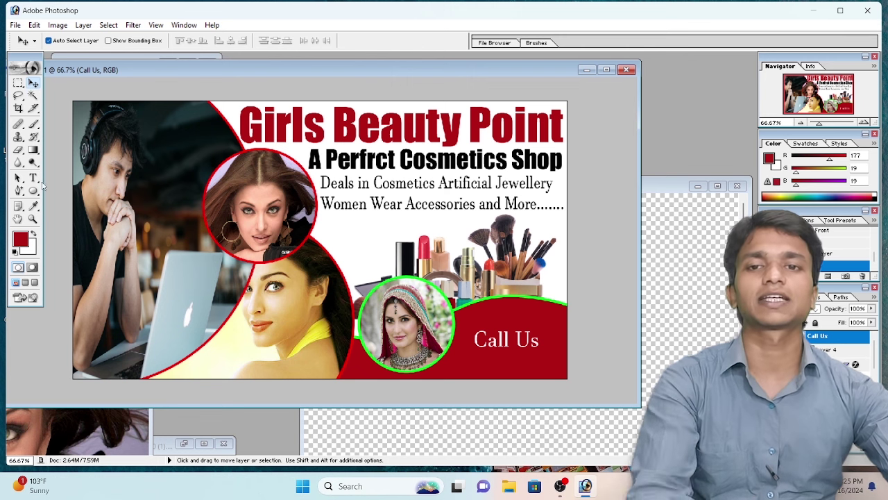
# Type the shop's phone number as a new text line and nudge the circle photo down
pyautogui.press('t')
pyautogui.moveTo(168, 209); pyautogui.dragTo(359, 261)
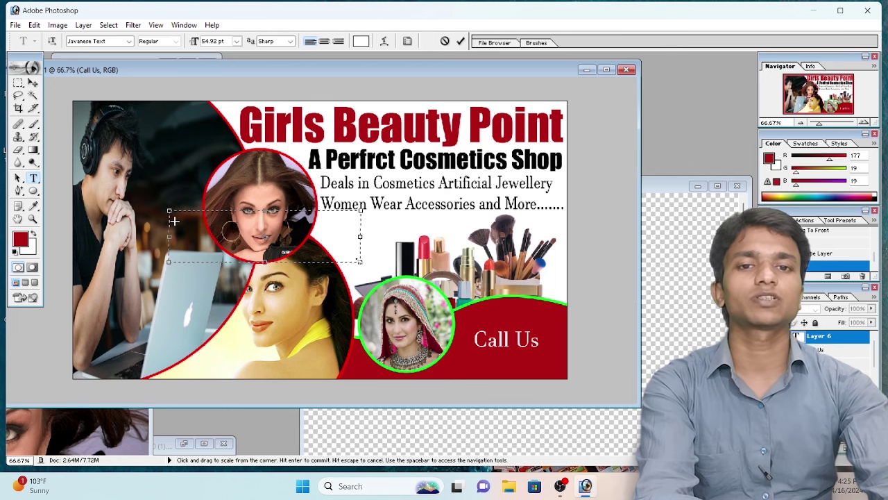
pyautogui.write('+91')
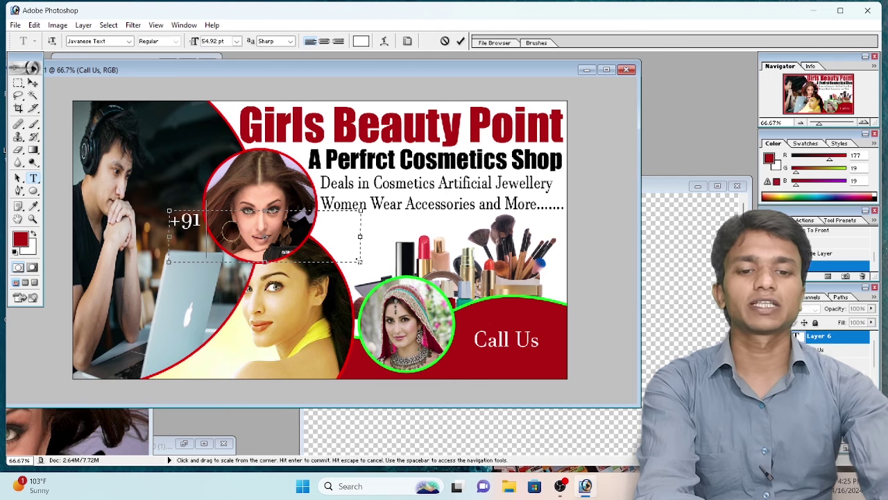
pyautogui.write(' 9999')
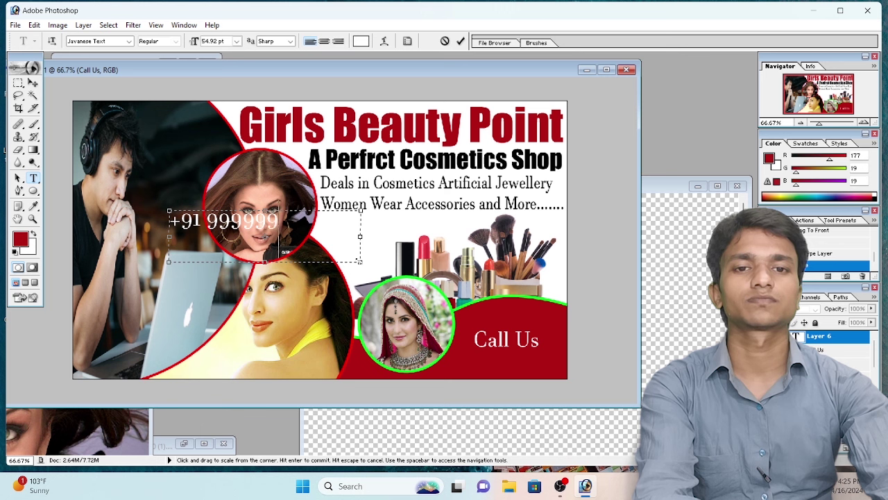
pyautogui.write('999')
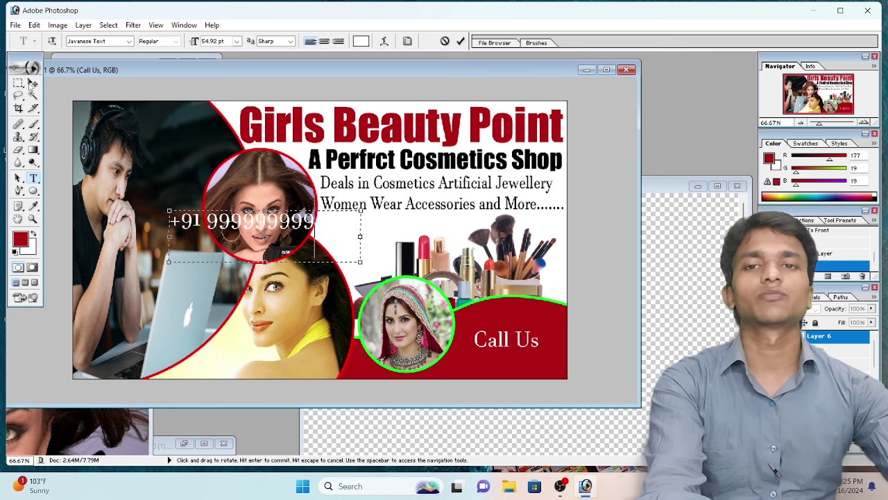
pyautogui.click(32, 83)
pyautogui.click(237, 233)
pyautogui.moveTo(231, 227)
pyautogui.mouseDown()
pyautogui.moveTo(238, 266)
pyautogui.moveTo(219, 210)
pyautogui.moveTo(481, 361)
pyautogui.mouseUp()
# Scale the phone number down to sit beneath 'Call Us'
pyautogui.click(217, 220)
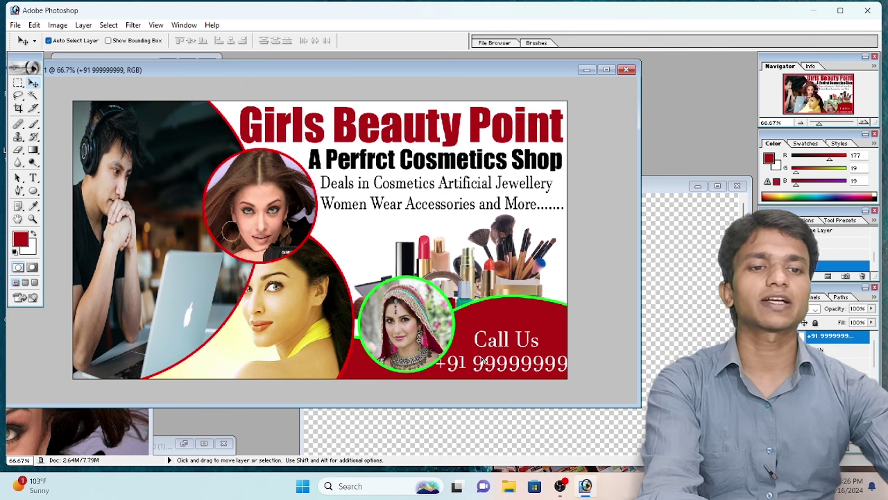
pyautogui.hotkey('ctrl', 't')
pyautogui.moveTo(625, 354)
pyautogui.mouseDown()
pyautogui.moveTo(582, 357)
pyautogui.moveTo(574, 402)
pyautogui.moveTo(600, 398)
pyautogui.moveTo(576, 377)
pyautogui.mouseUp()
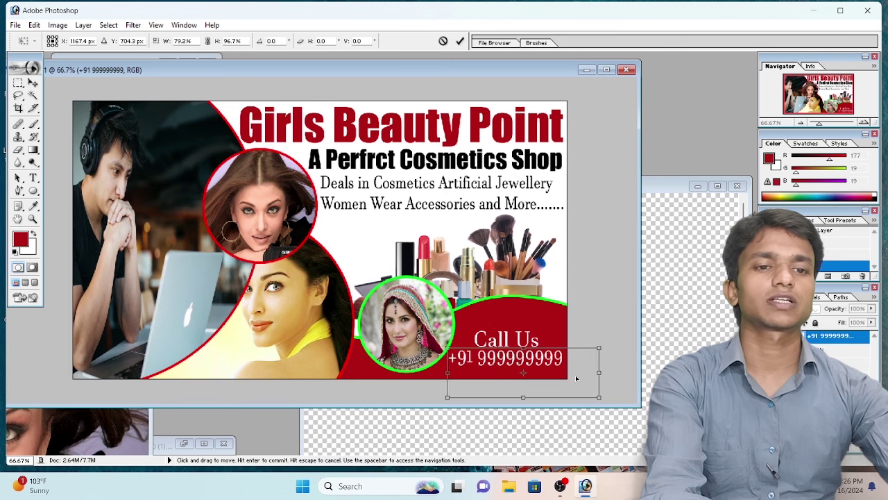
pyautogui.press('Return')
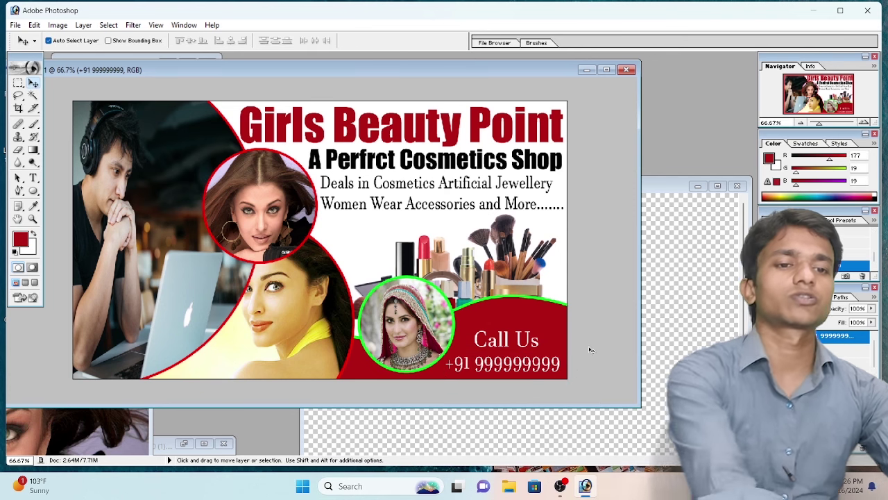